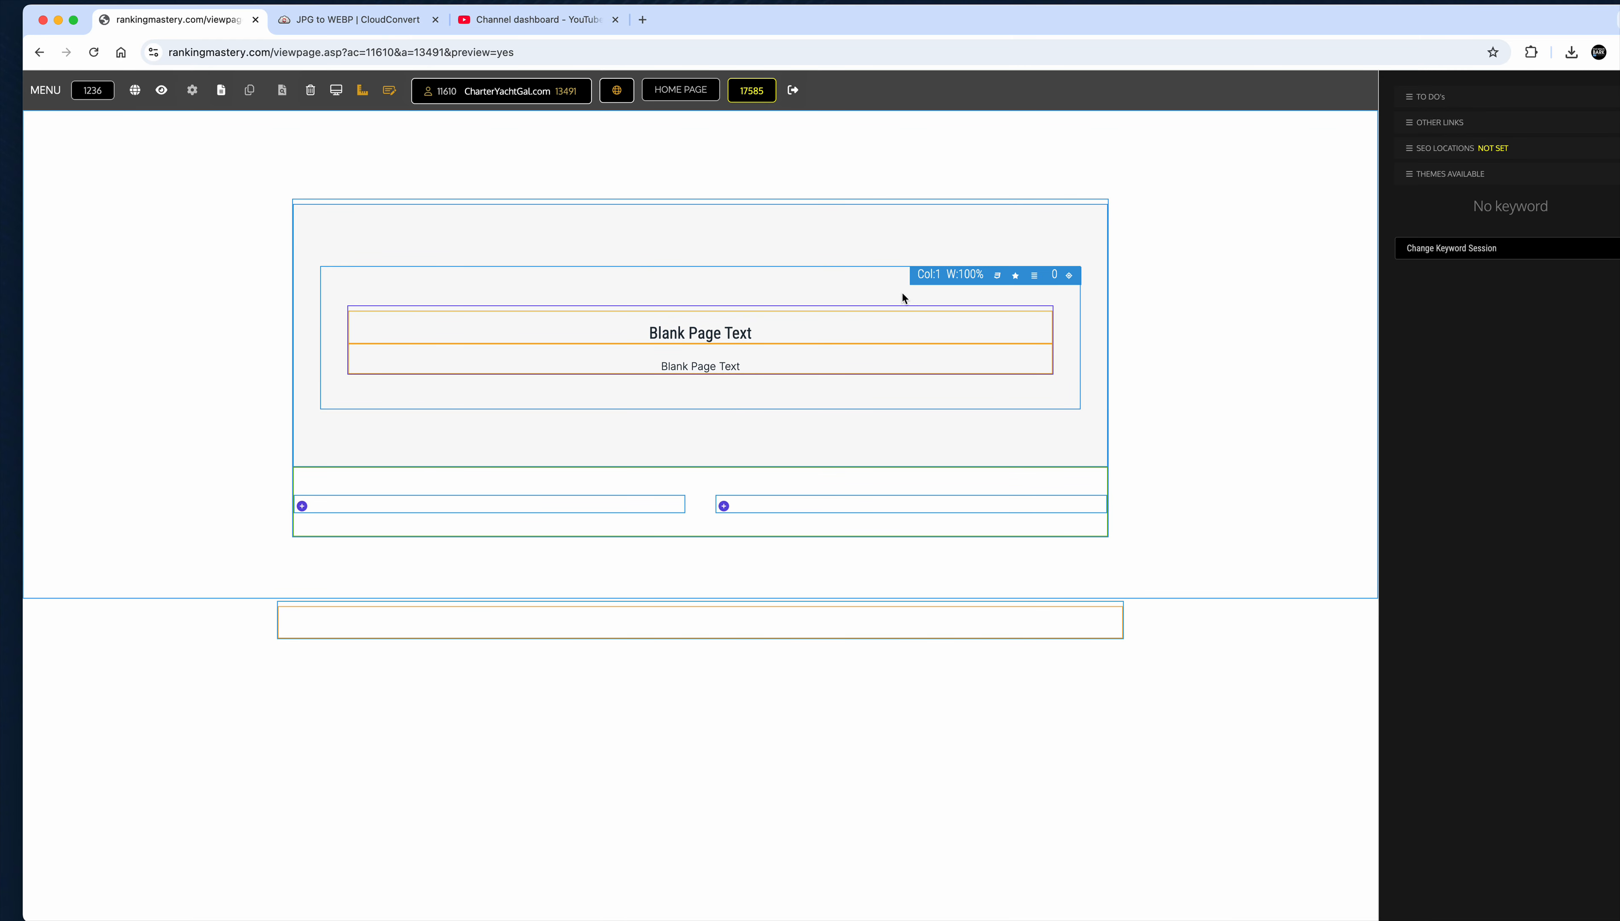
# Replace the upper heading's text with "Change The Text" and refresh the section preview
pyautogui.click(756, 331)
pyautogui.press('BackSpace')
pyautogui.press('BackSpace')
pyautogui.press('BackSpace')
pyautogui.press('BackSpace')
pyautogui.press('BackSpace')
pyautogui.press('BackSpace')
pyautogui.press('BackSpace')
pyautogui.press('BackSpace')
pyautogui.press('BackSpace')
pyautogui.press('BackSpace')
pyautogui.press('BackSpace')
pyautogui.press('BackSpace')
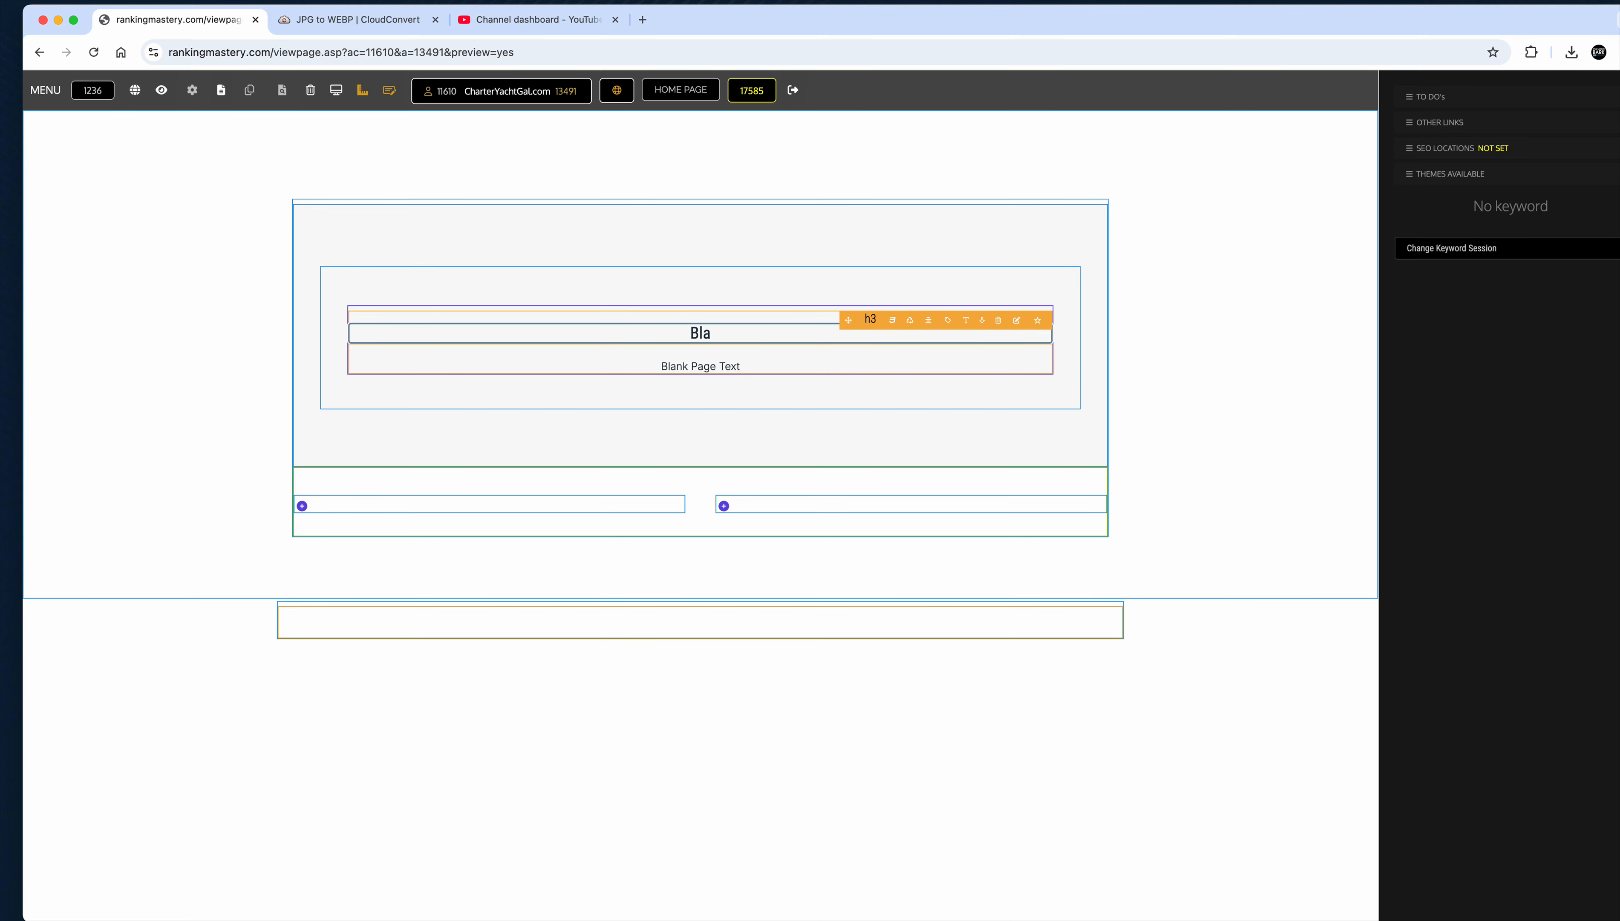
pyautogui.press('BackSpace')
pyautogui.press('BackSpace')
pyautogui.press('BackSpace')
pyautogui.write('Chang')
pyautogui.write('e The E')
pyautogui.write('esx')
pyautogui.press('BackSpace')
pyautogui.press('BackSpace')
pyautogui.write('xt')
pyautogui.click(733, 236)
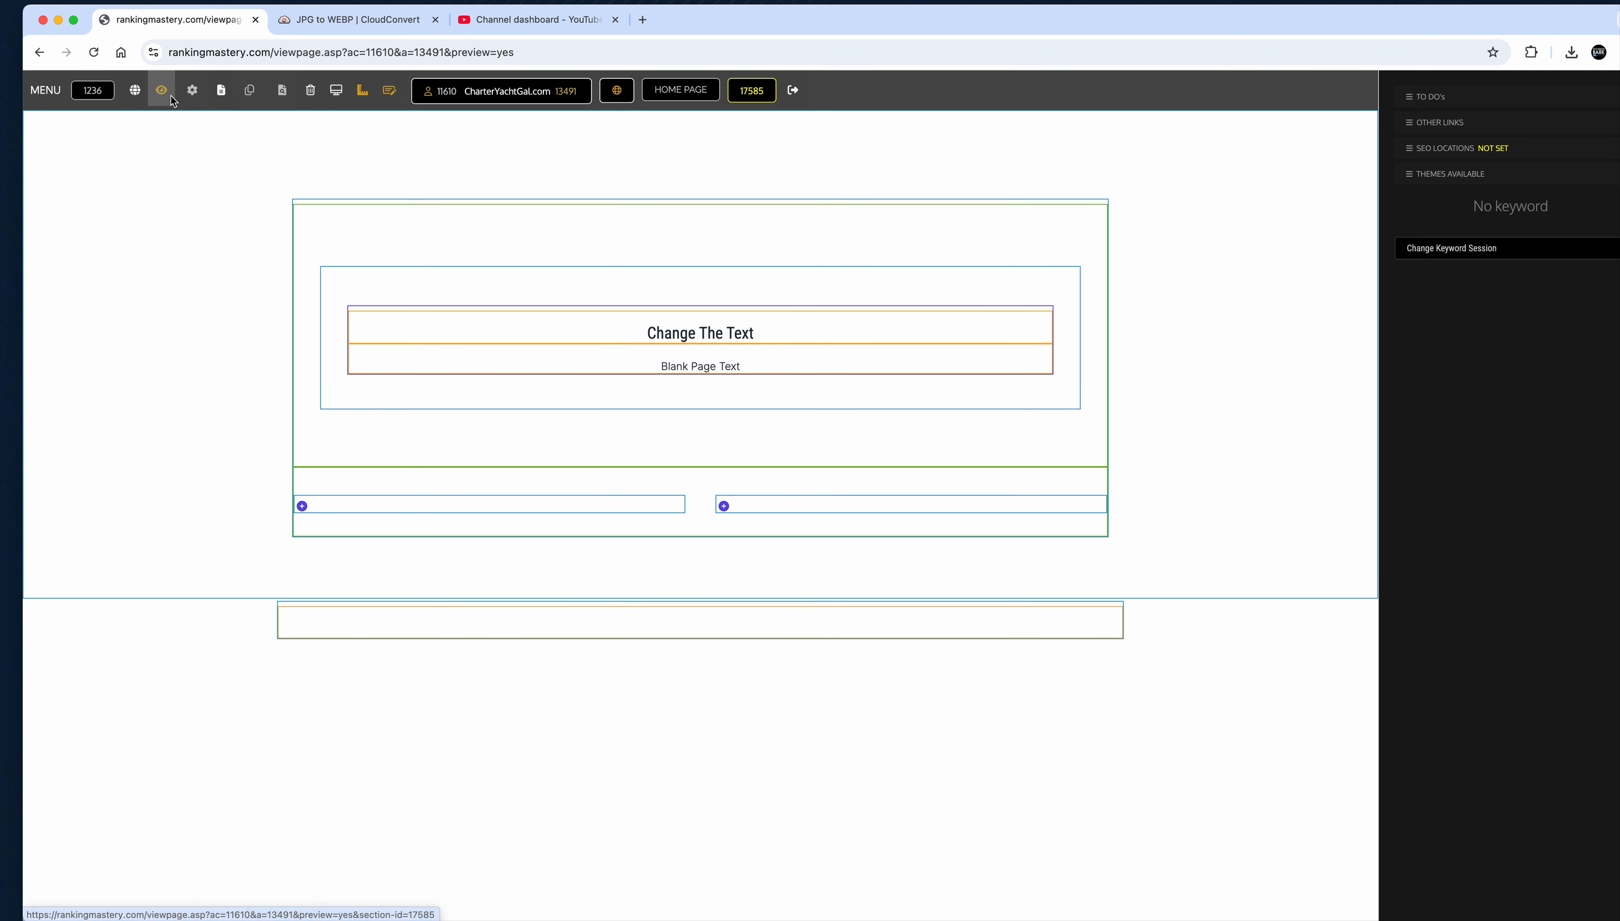
pyautogui.click(161, 95)
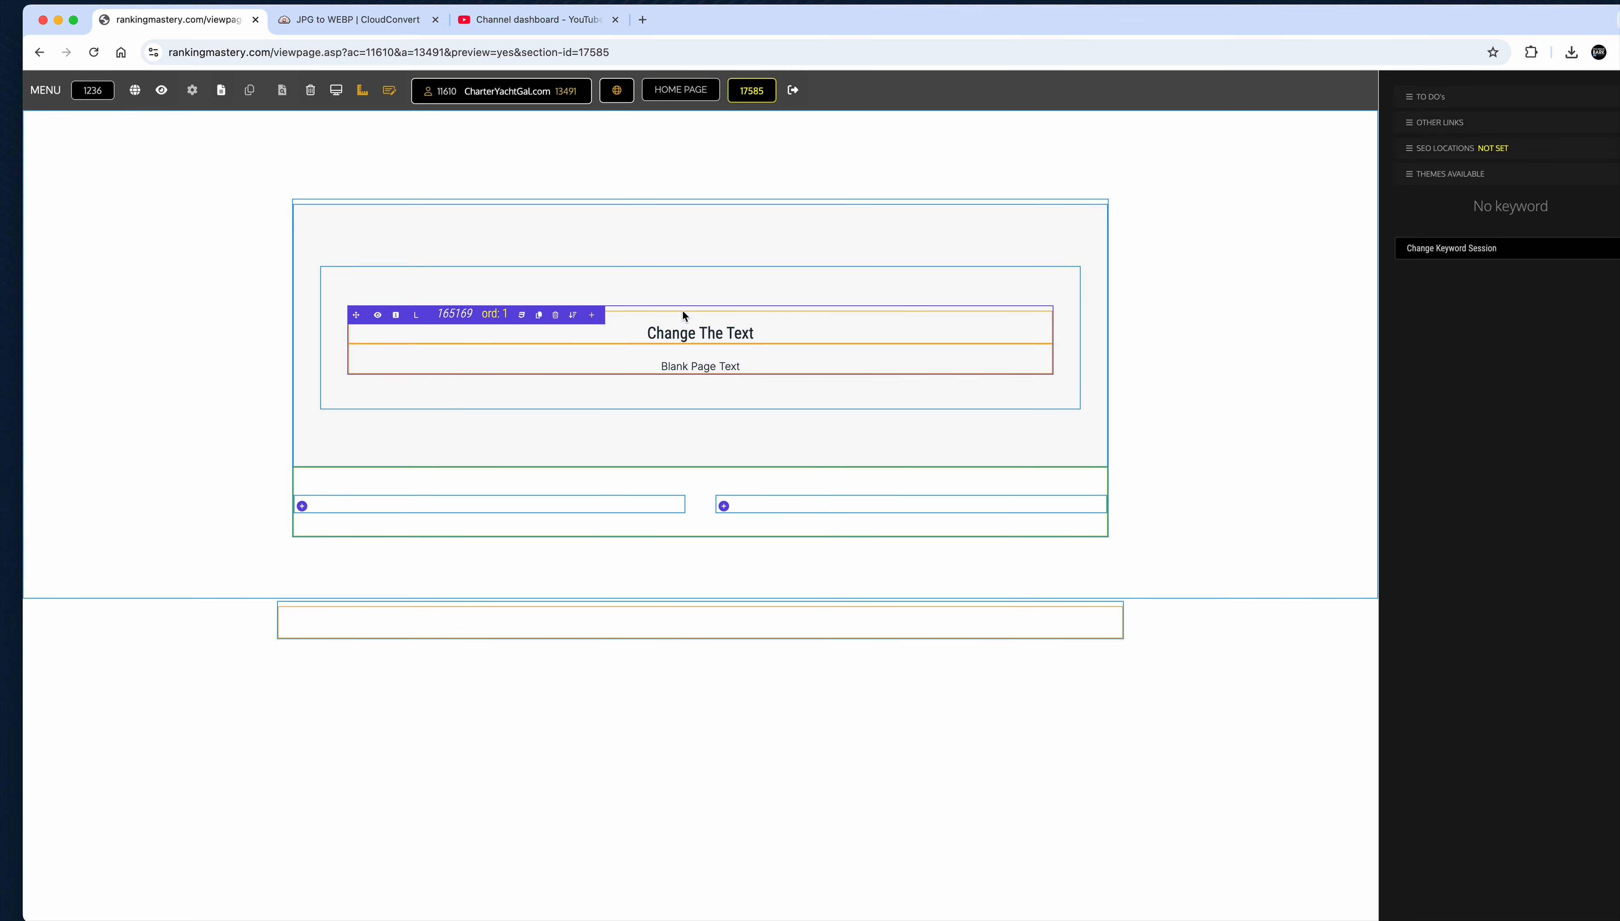
# Add a paragraph element to the upper text block containing the "Change The Text" heading
pyautogui.moveTo(383, 317)
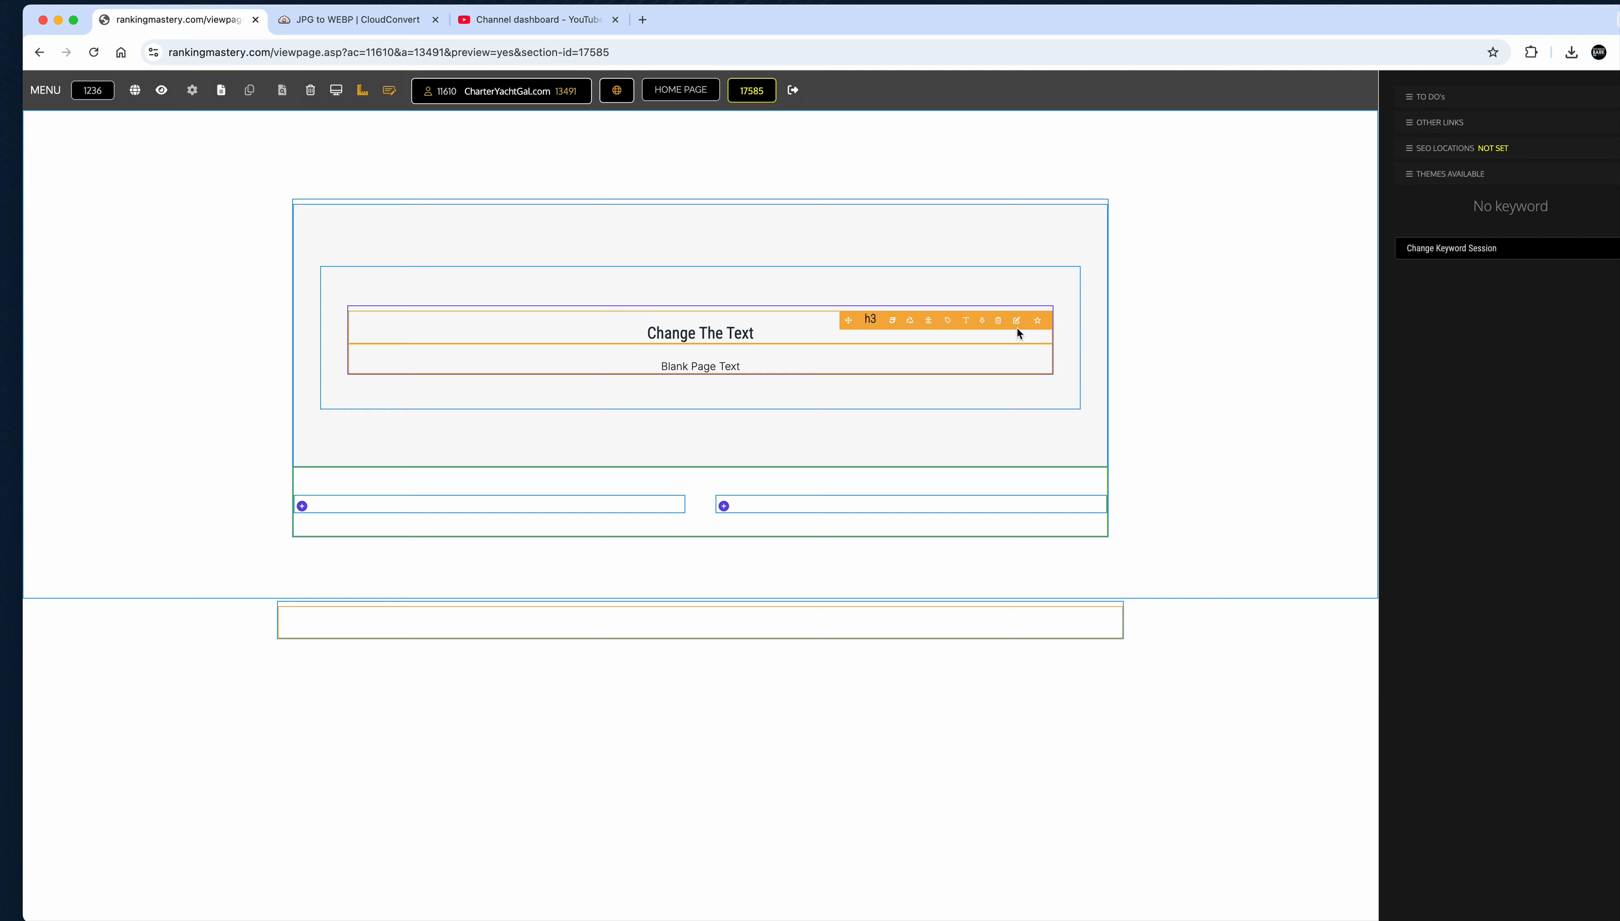
pyautogui.moveTo(1018, 320)
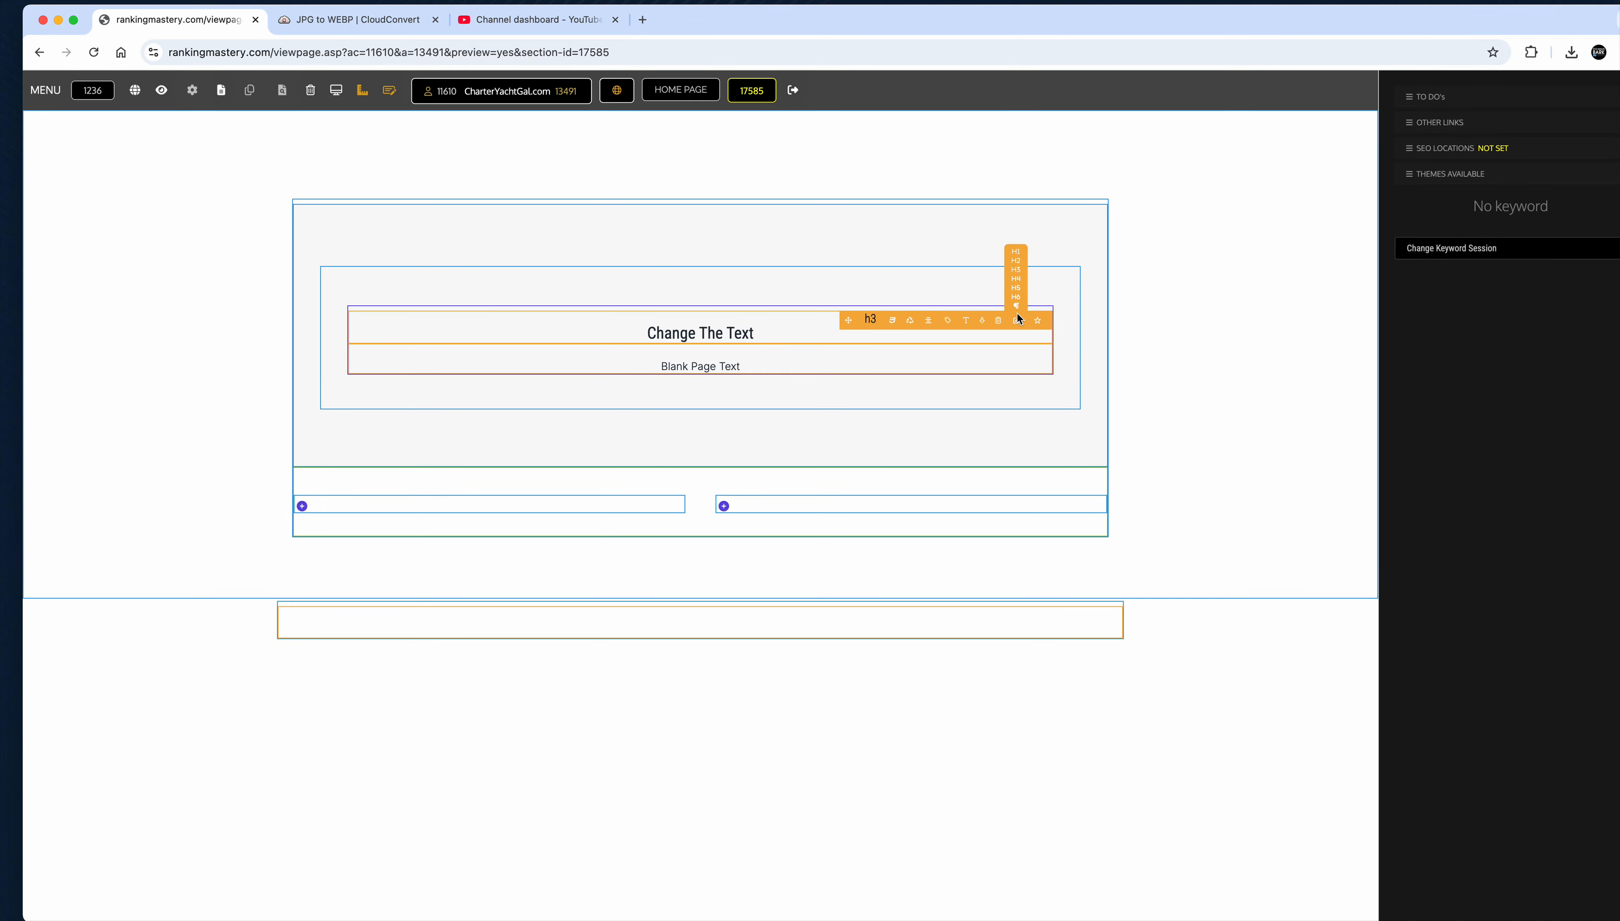
pyautogui.click(1017, 306)
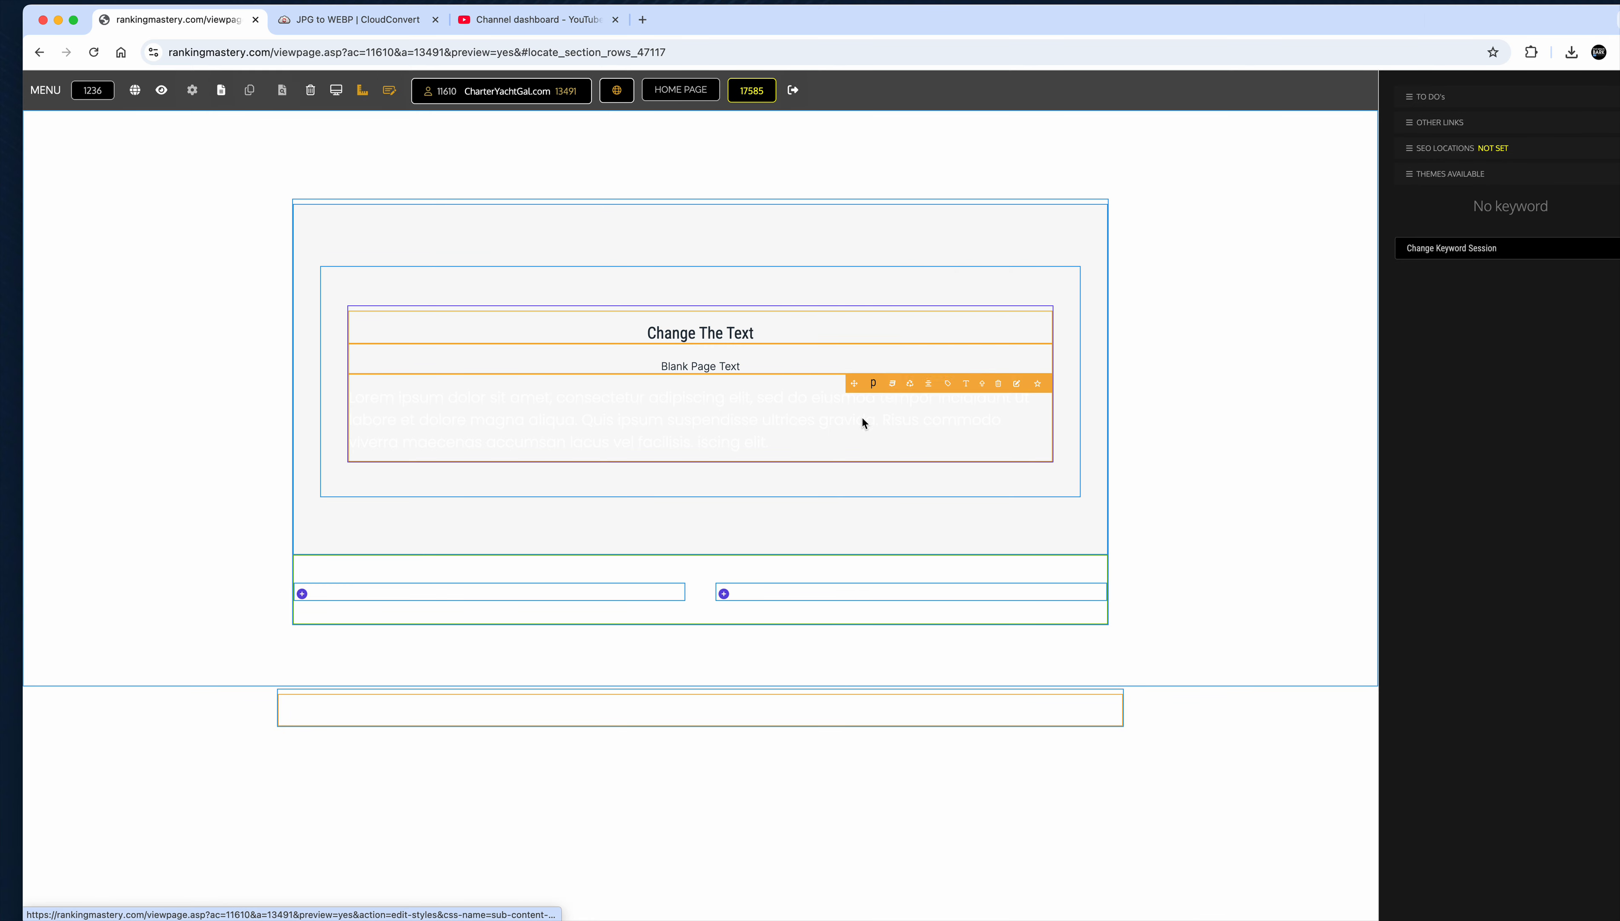
# Color the new lorem ipsum paragraph with the dark navy rgba(33,46,58,1) favorite, save, and center-align it
pyautogui.click(814, 414)
pyautogui.moveTo(800, 419); pyautogui.dragTo(834, 416)
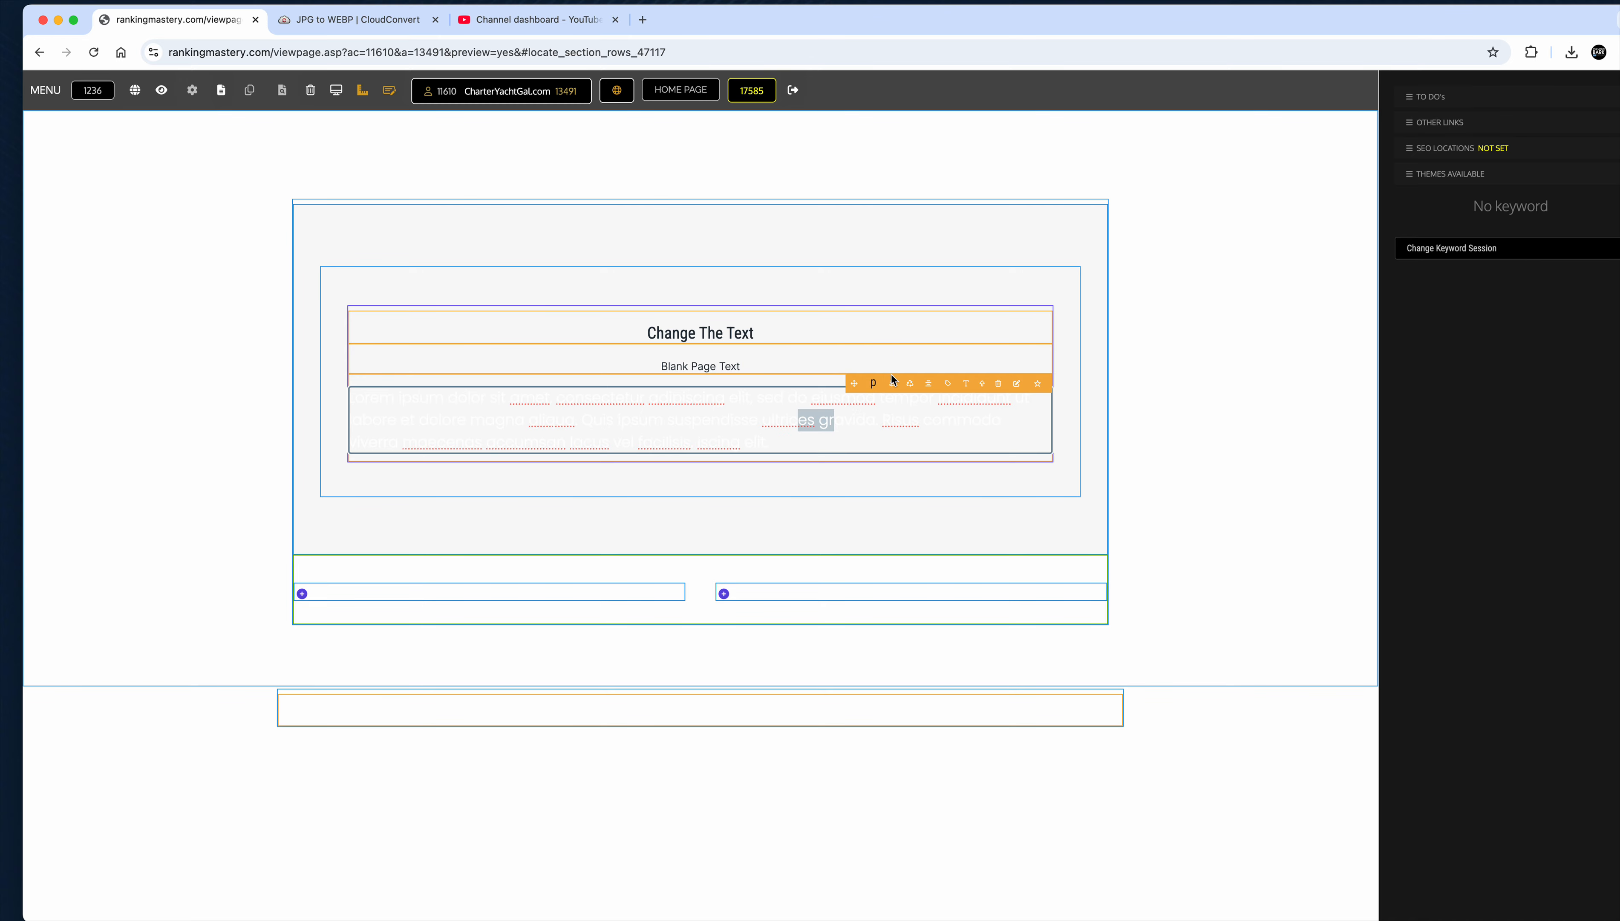
pyautogui.click(893, 385)
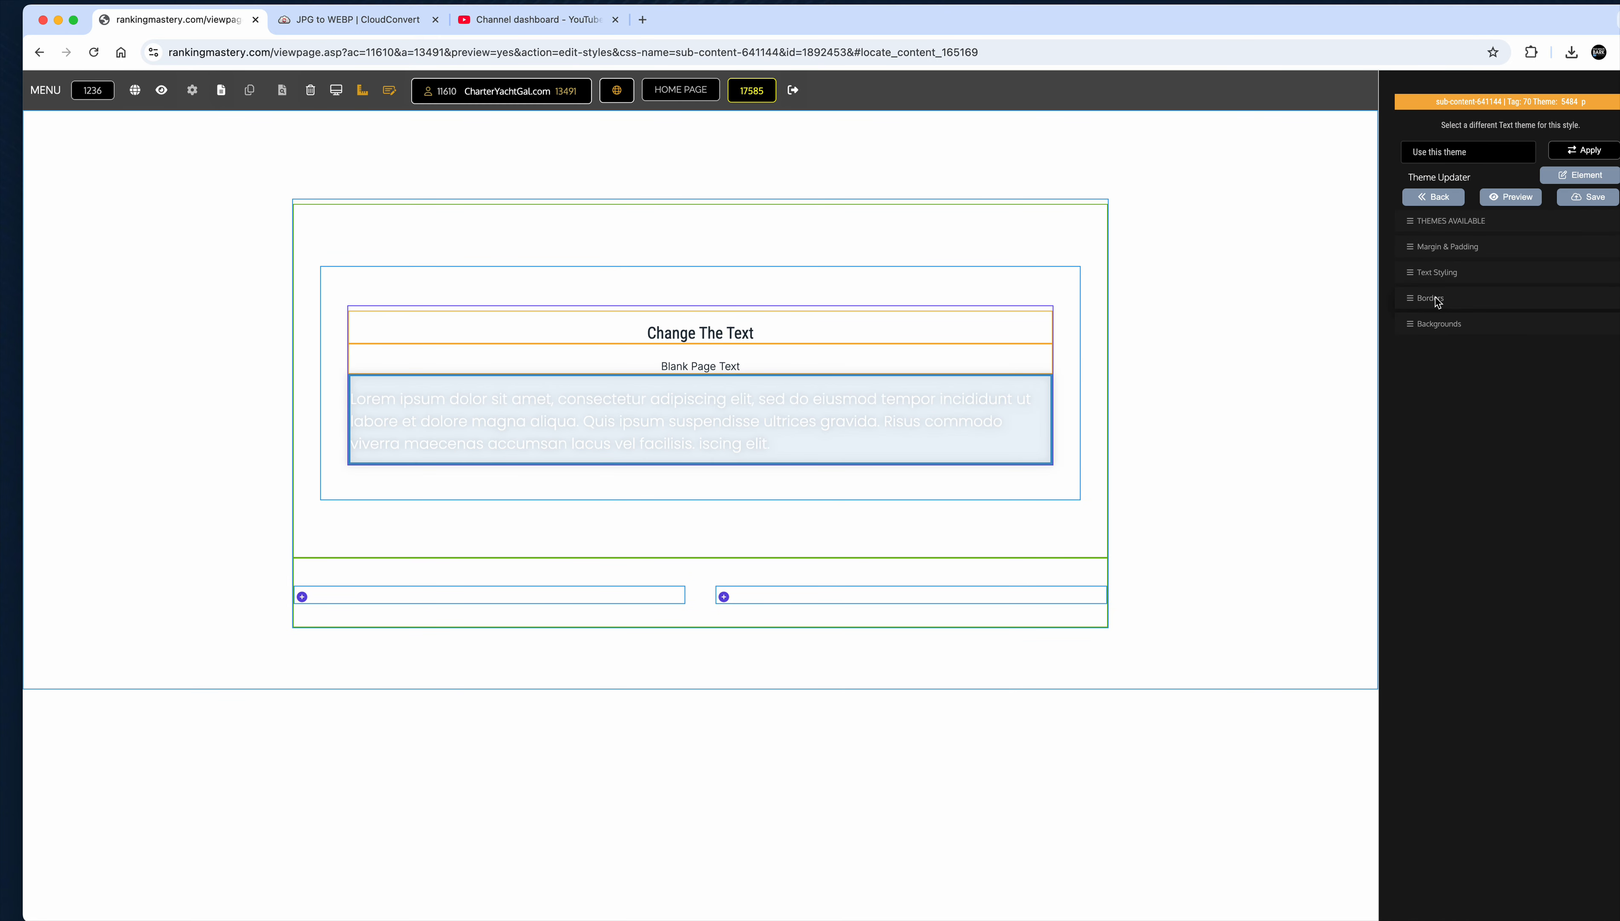
pyautogui.click(1431, 277)
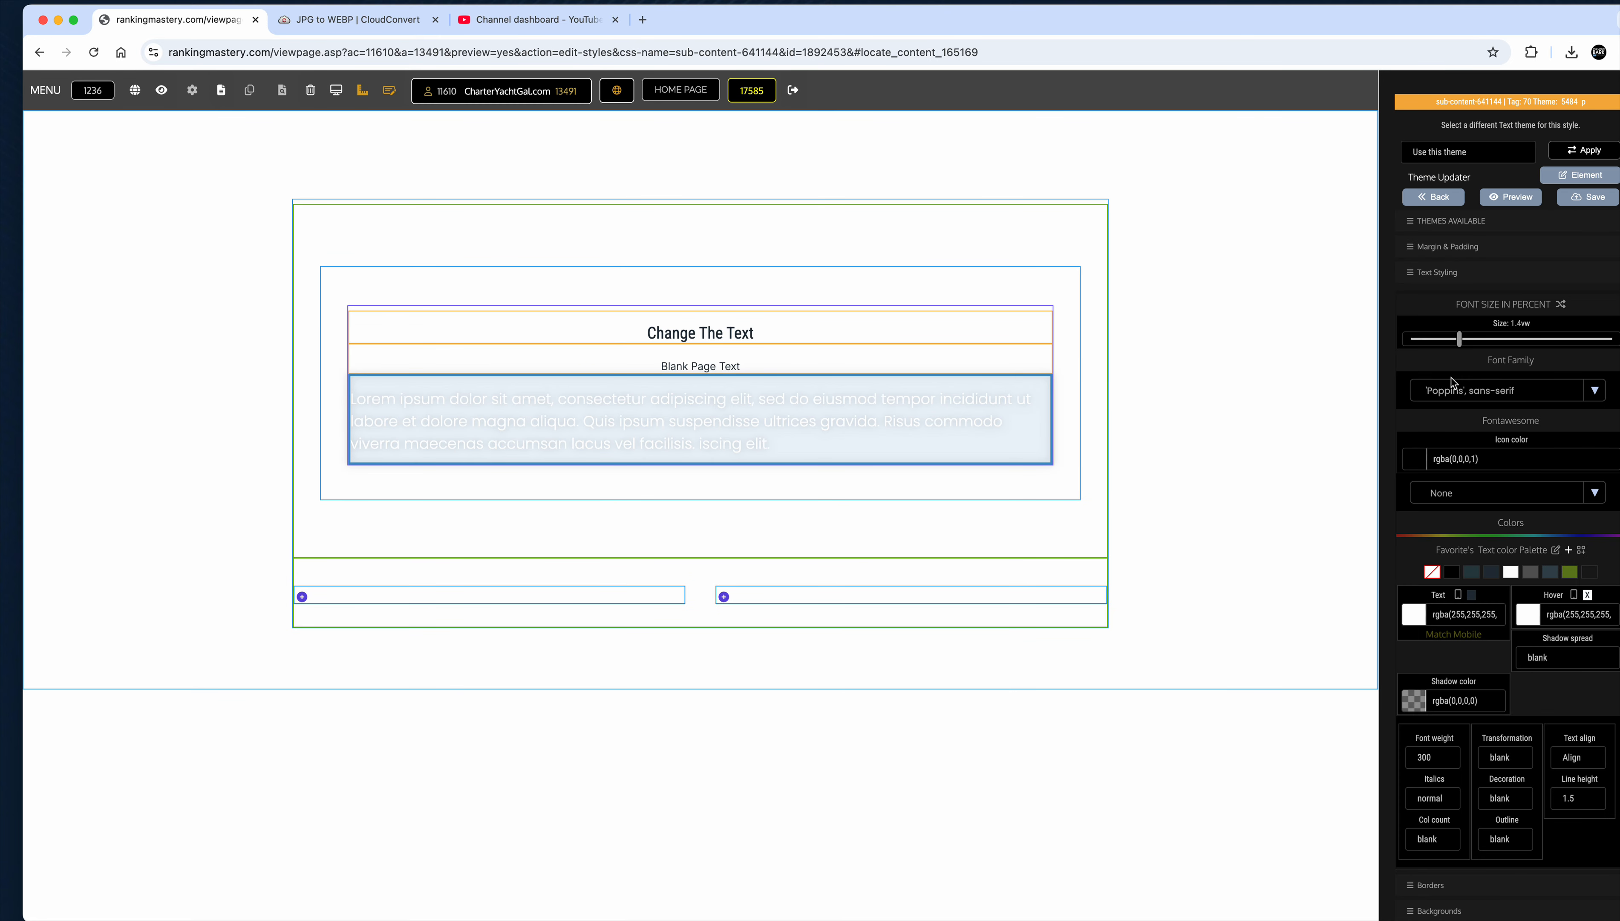
pyautogui.click(1492, 573)
pyautogui.click(1600, 202)
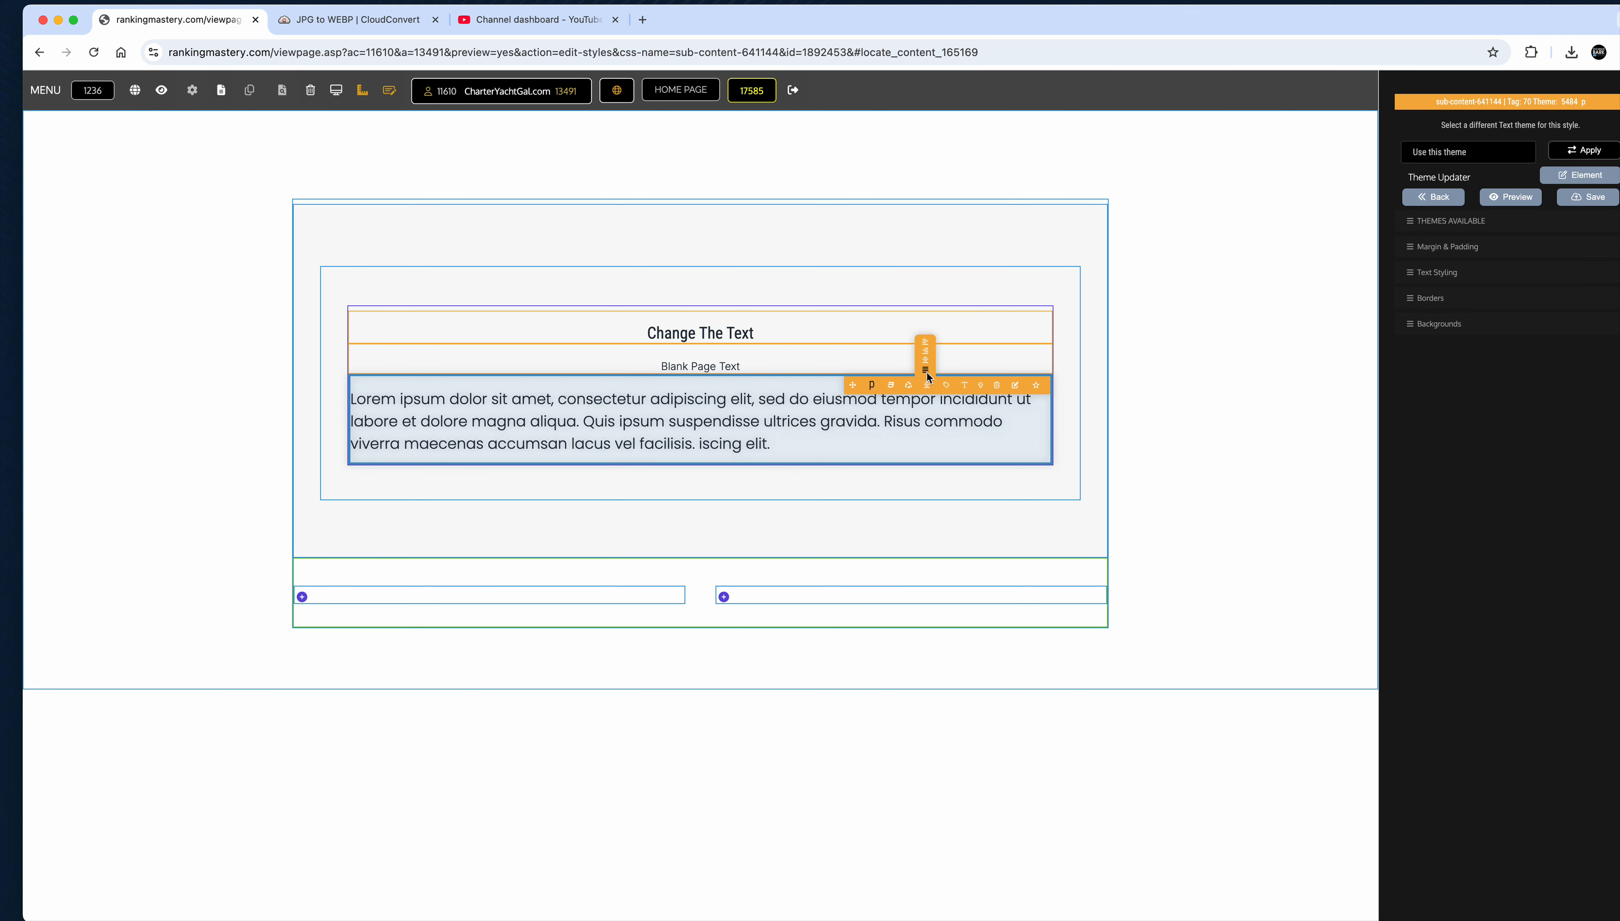
pyautogui.click(925, 362)
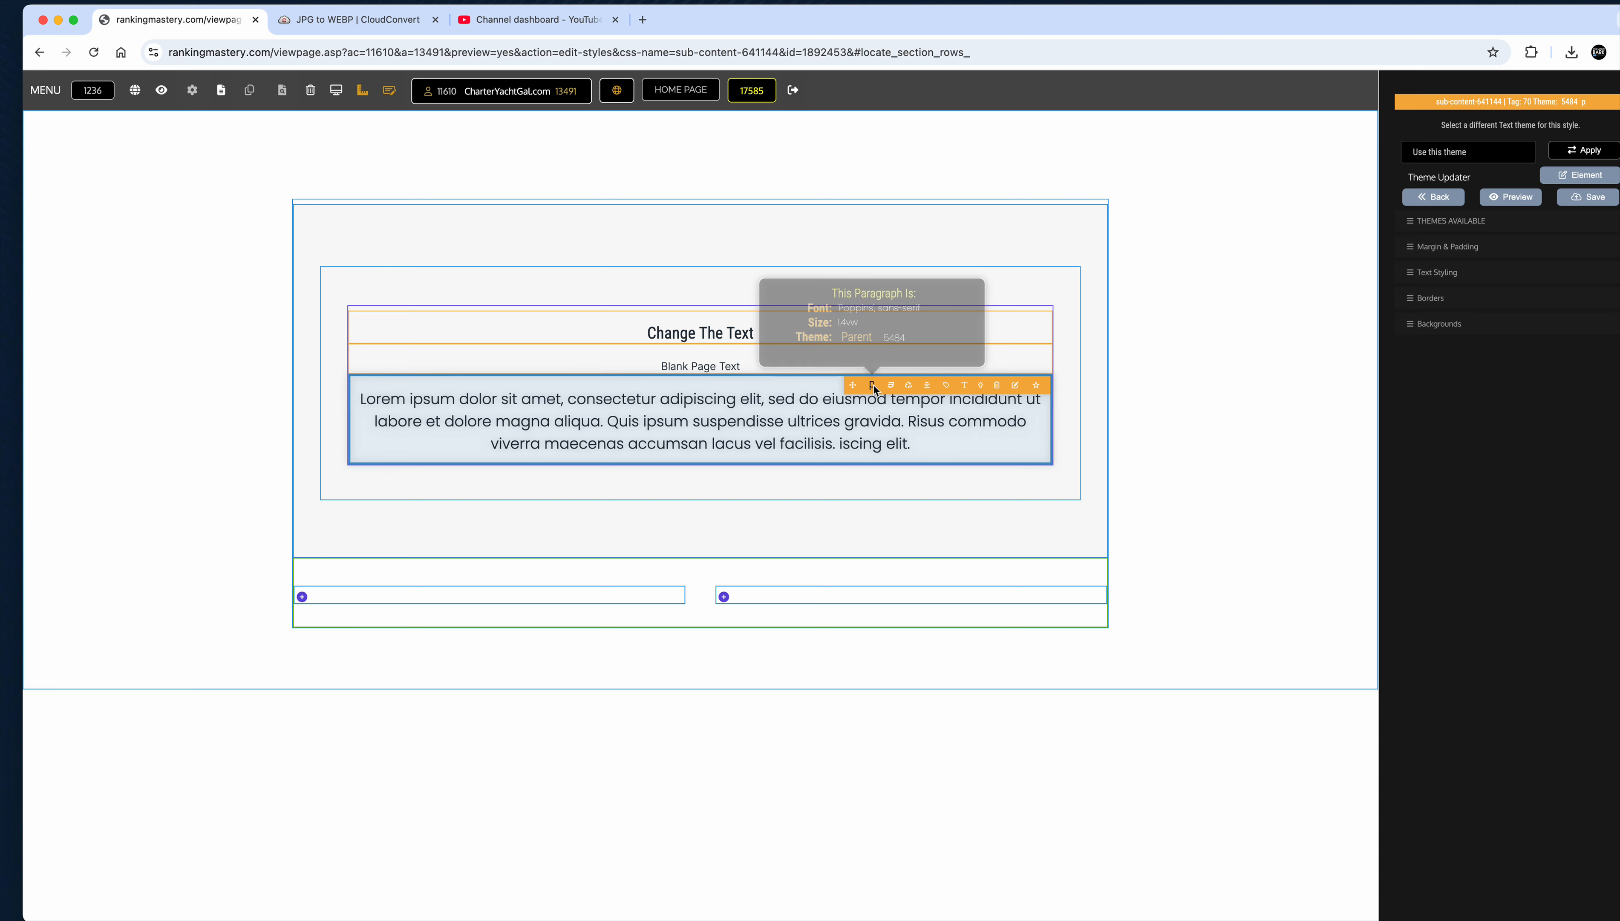
# Convert the lorem ipsum paragraph to an H4 element and refresh the section preview
pyautogui.moveTo(949, 387)
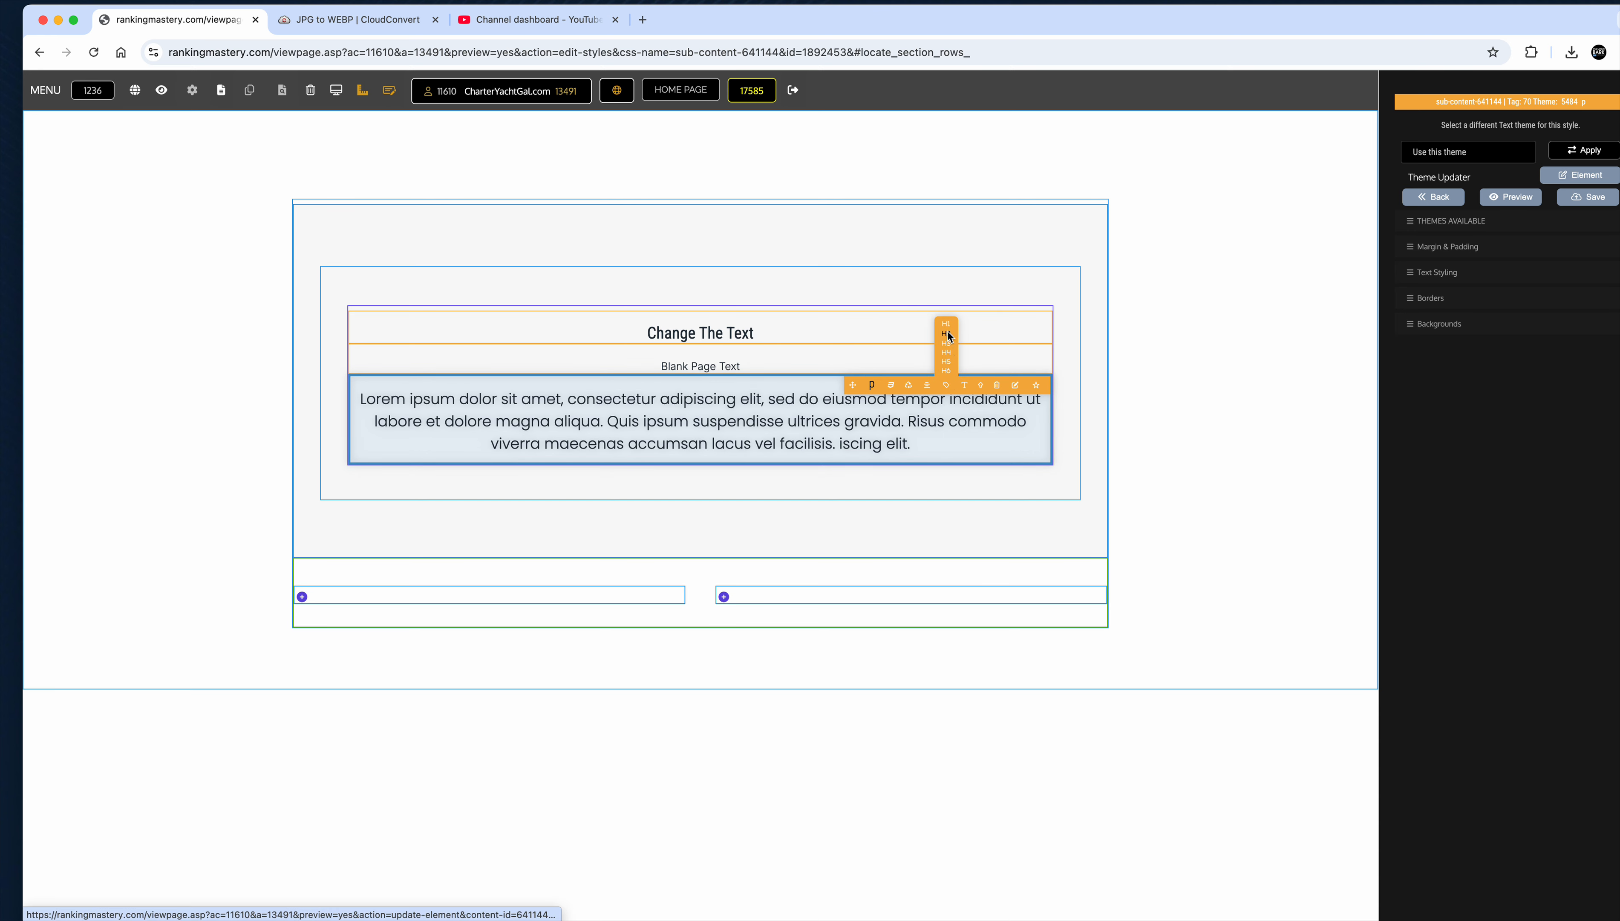
pyautogui.click(950, 361)
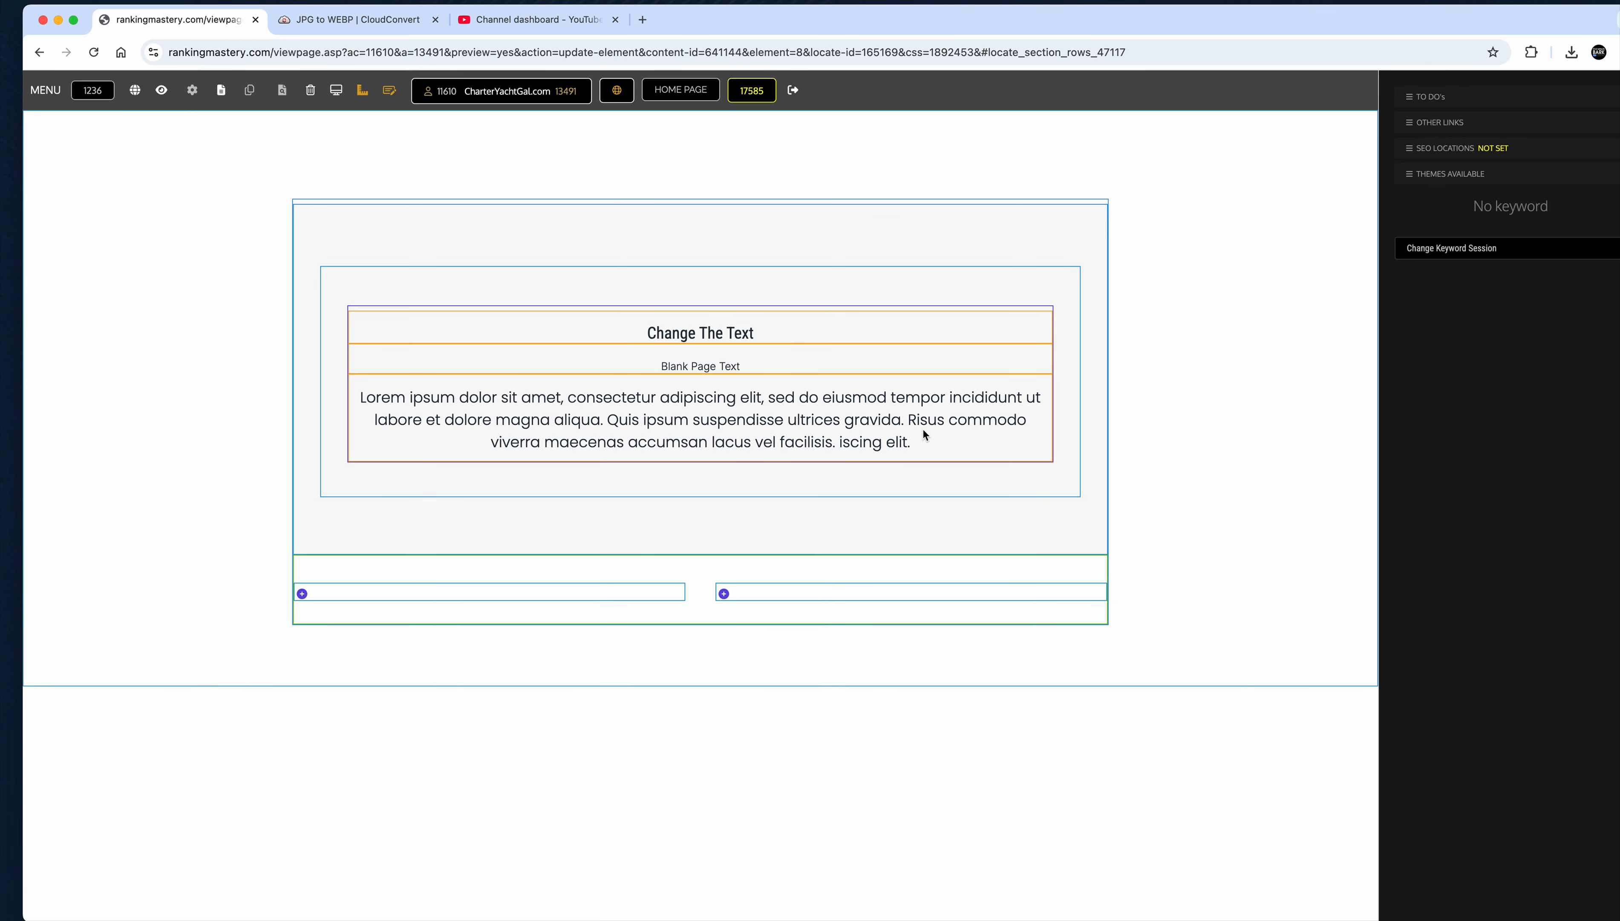
pyautogui.click(161, 92)
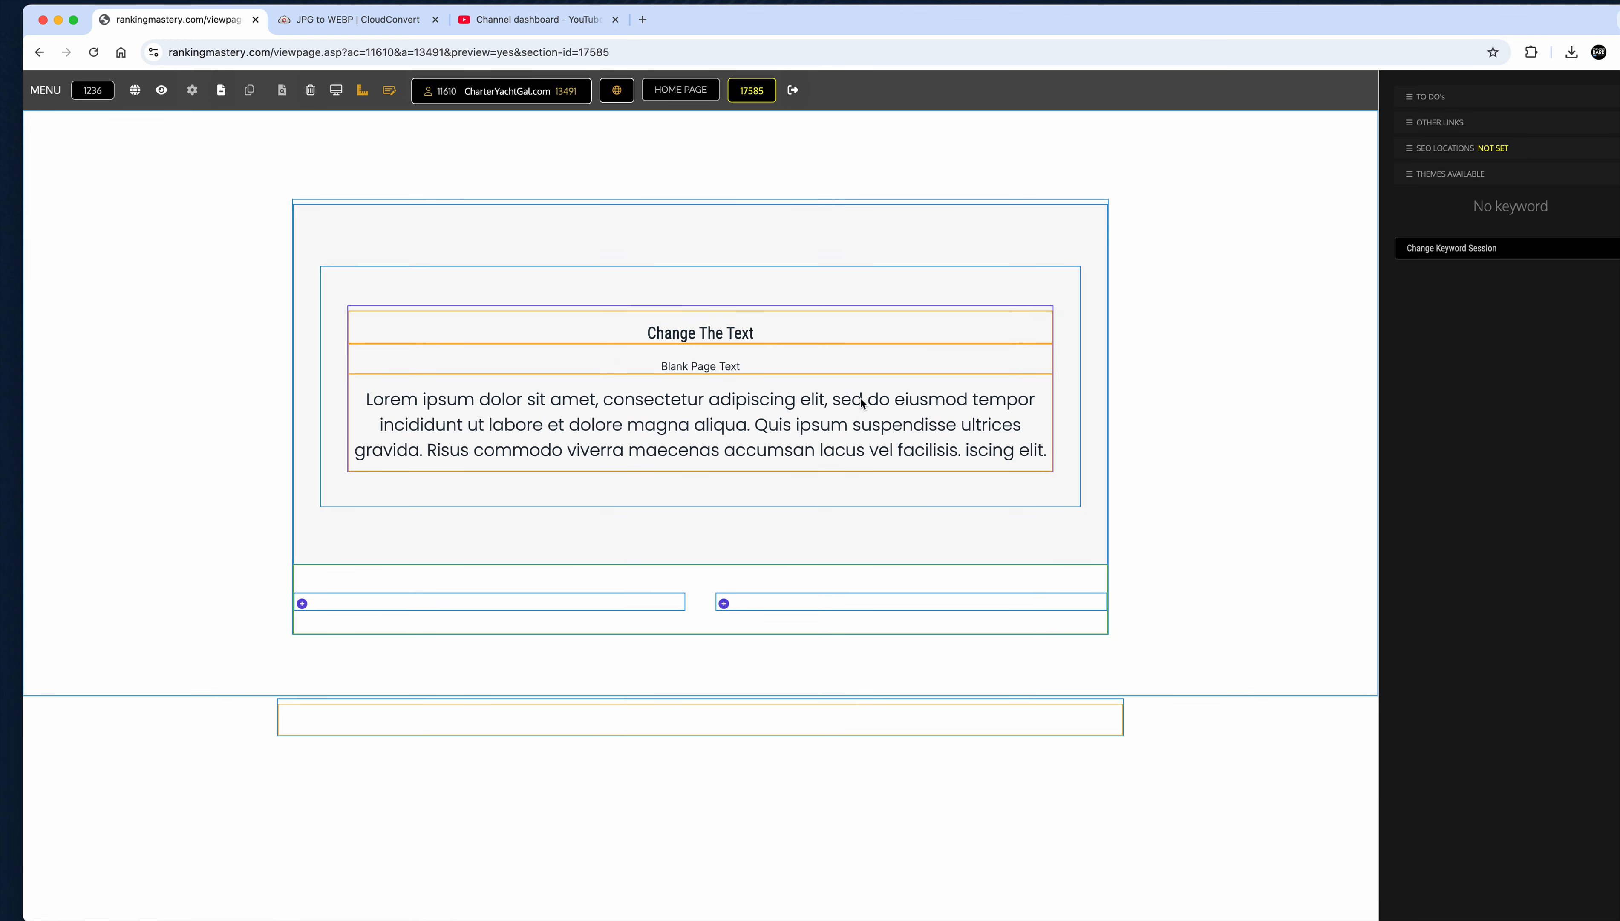
# Replace the H4 element's placeholder text with "my h4 title"
pyautogui.moveTo(870, 387)
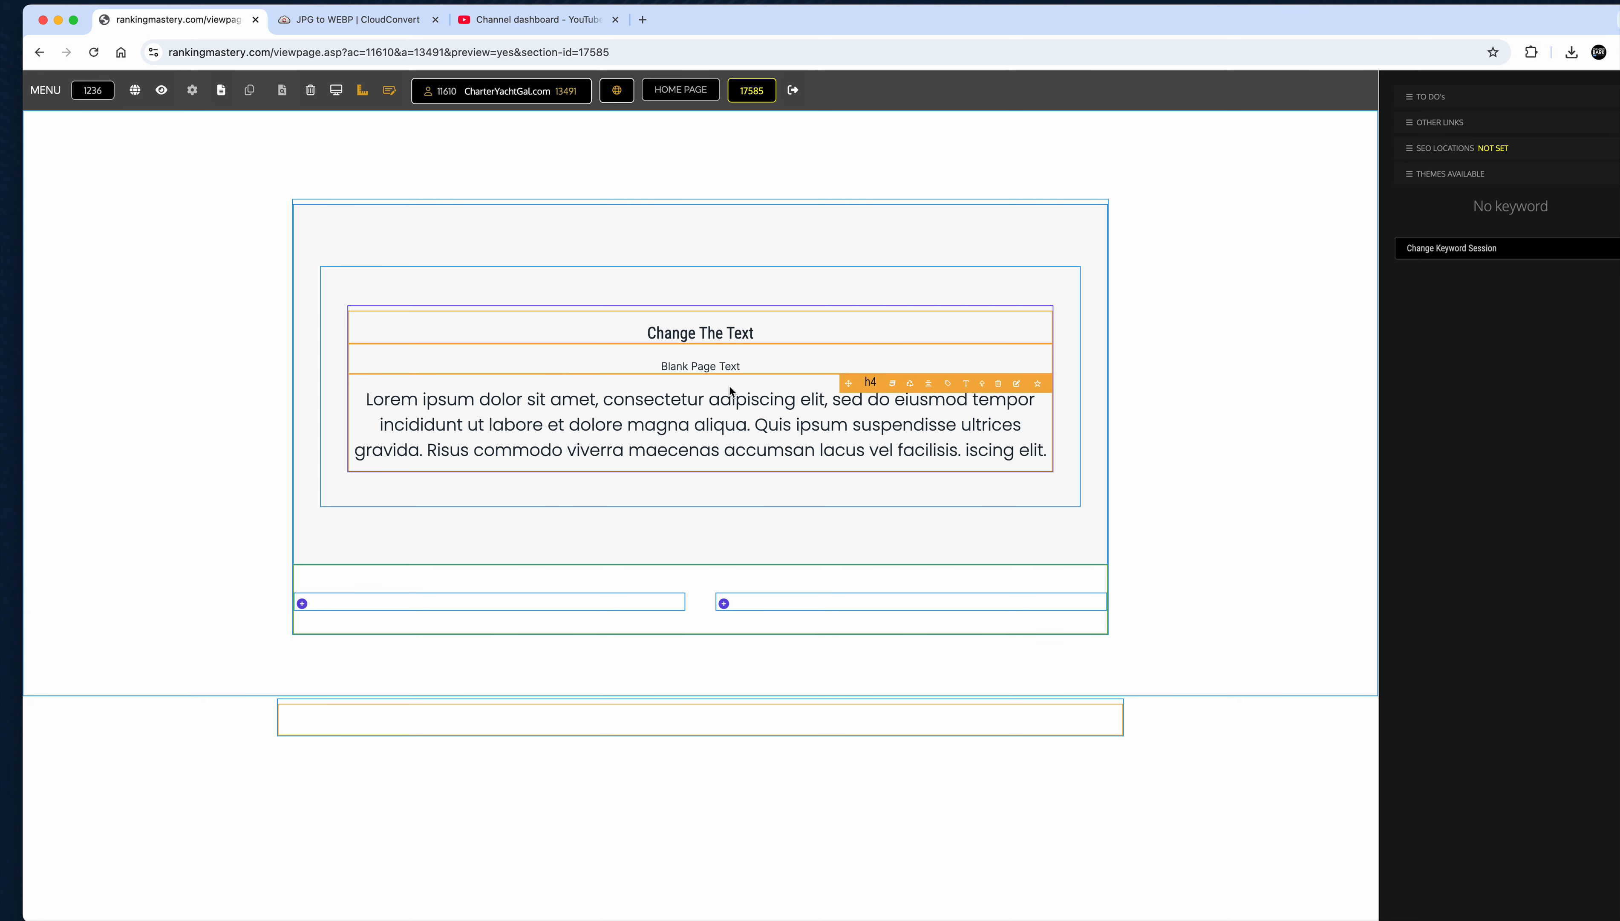
pyautogui.tripleClick(730, 404)
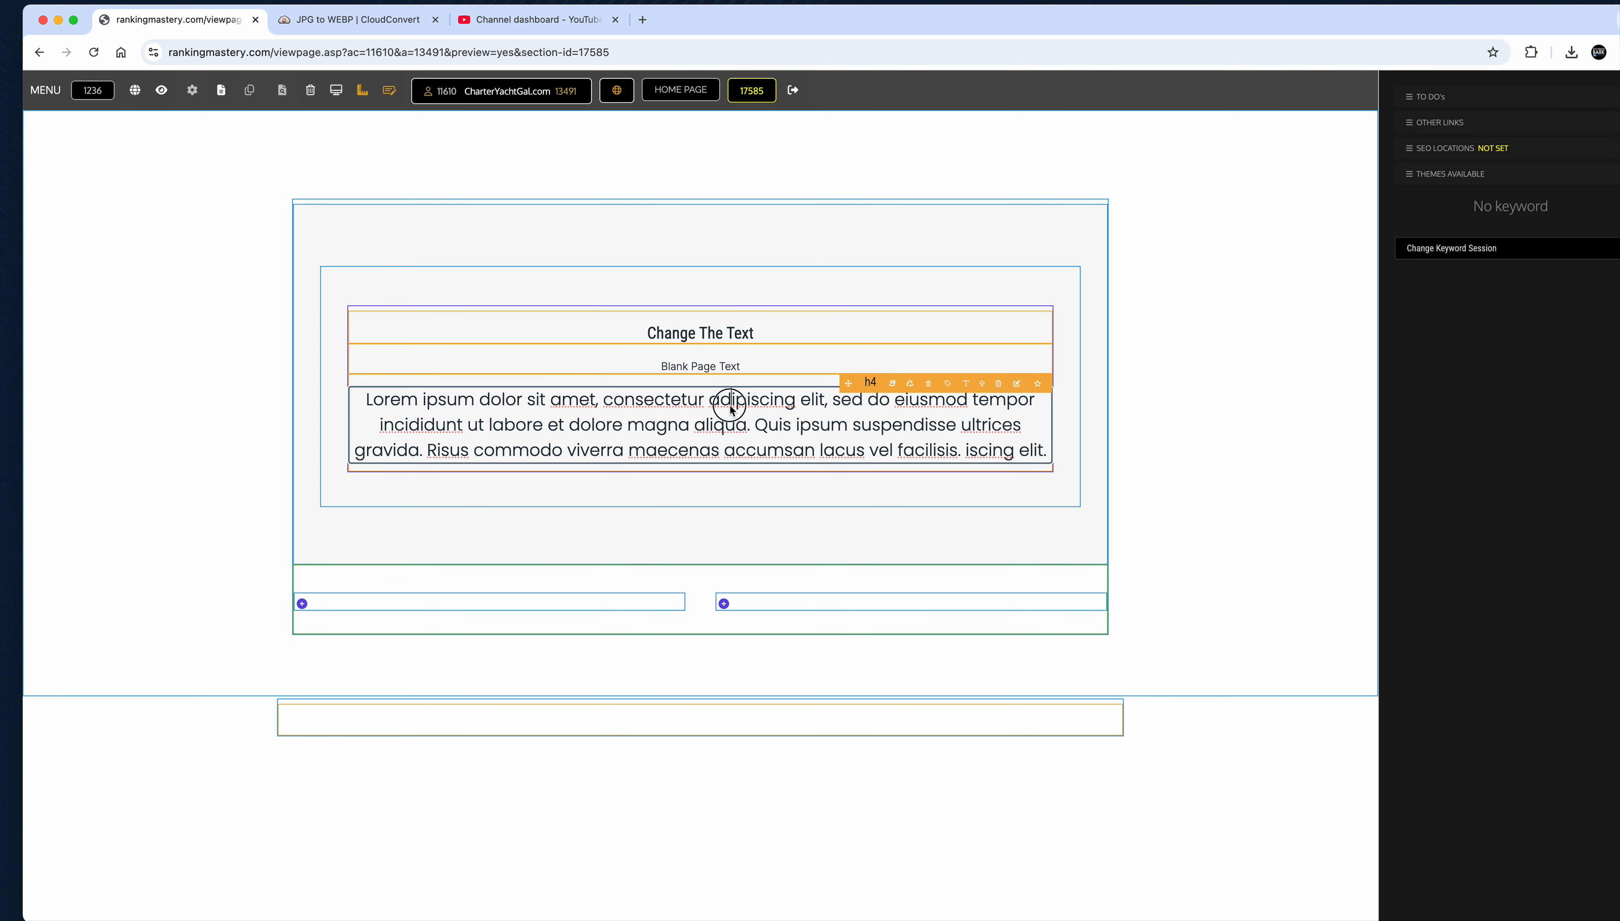
pyautogui.write('my h4 title')
pyautogui.click(739, 461)
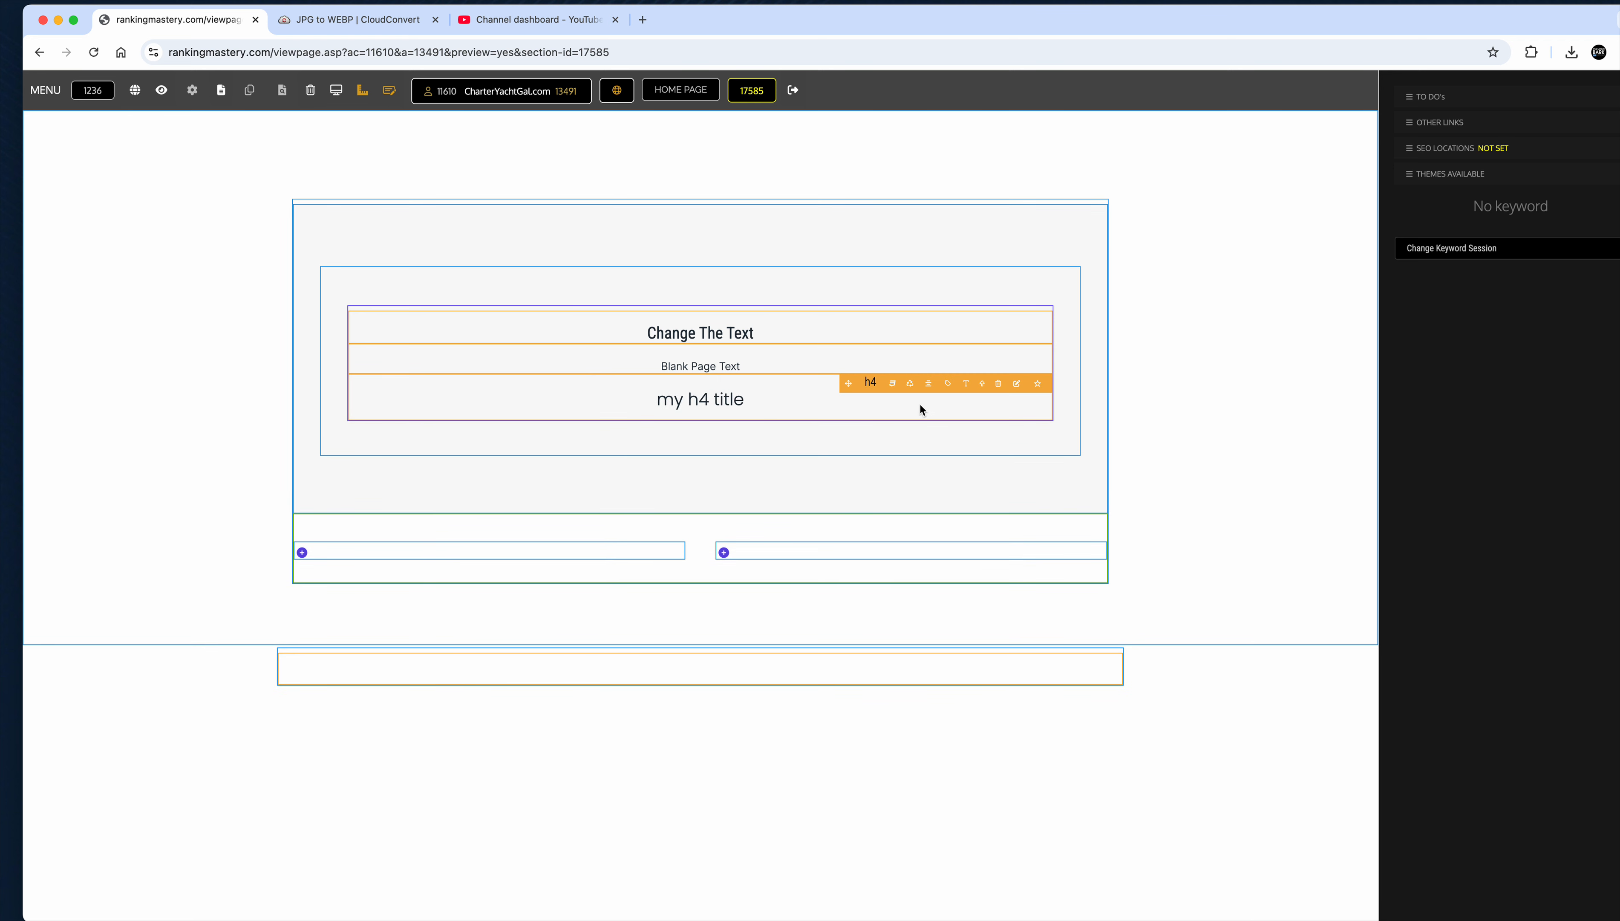
# Set the H4 title's font weight to 700 and its text transformation to Capitalize, and save the styling
pyautogui.click(894, 385)
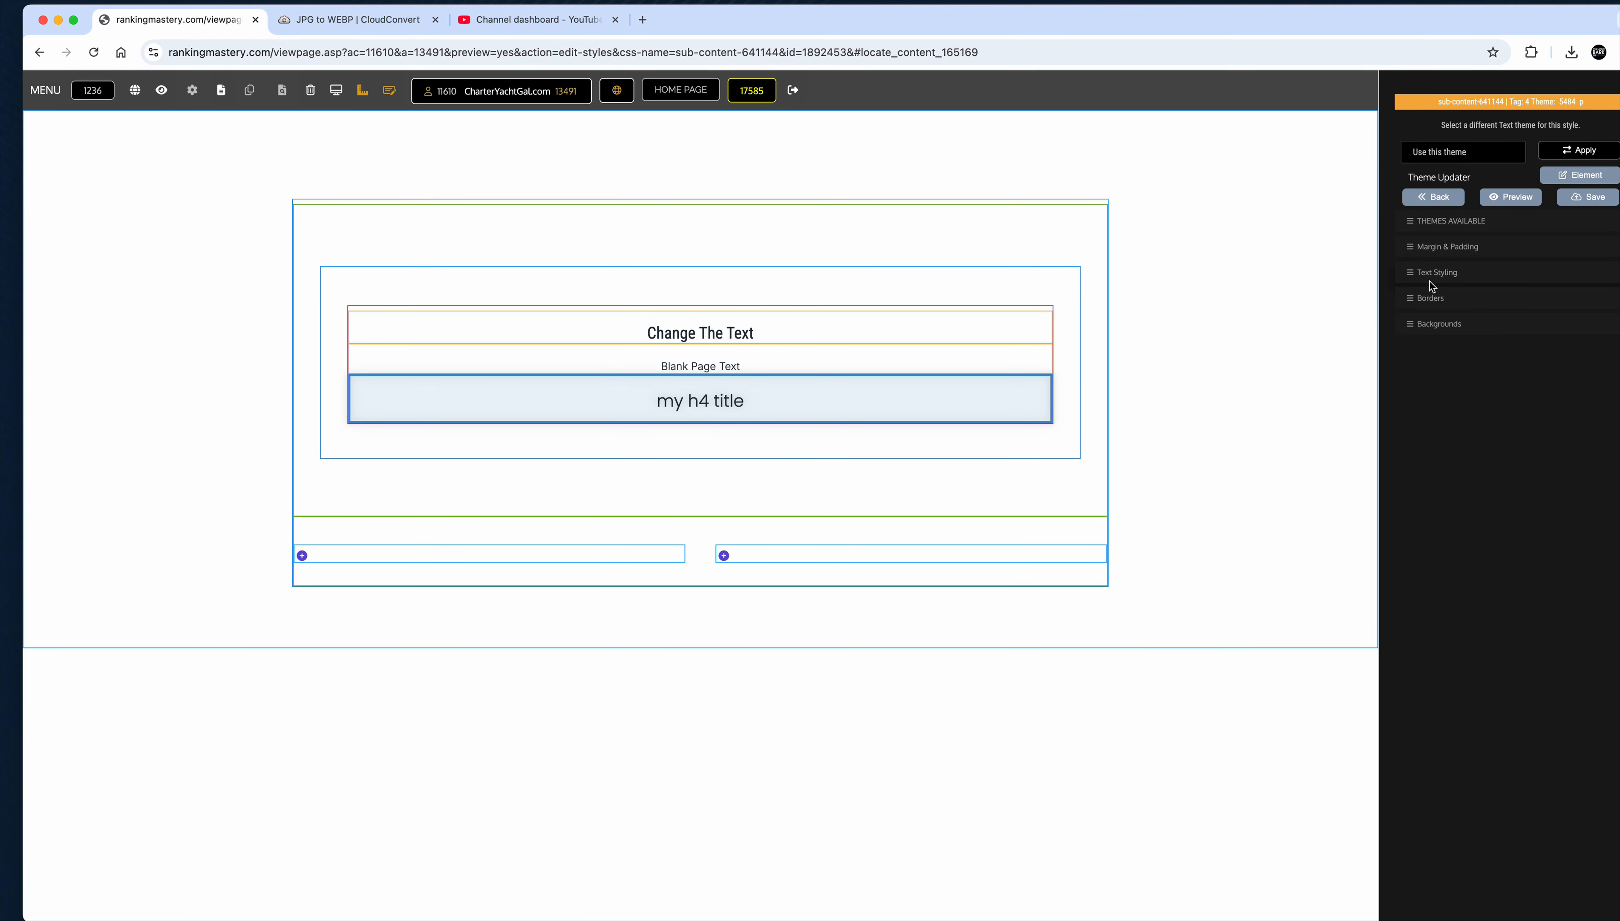
pyautogui.click(1432, 282)
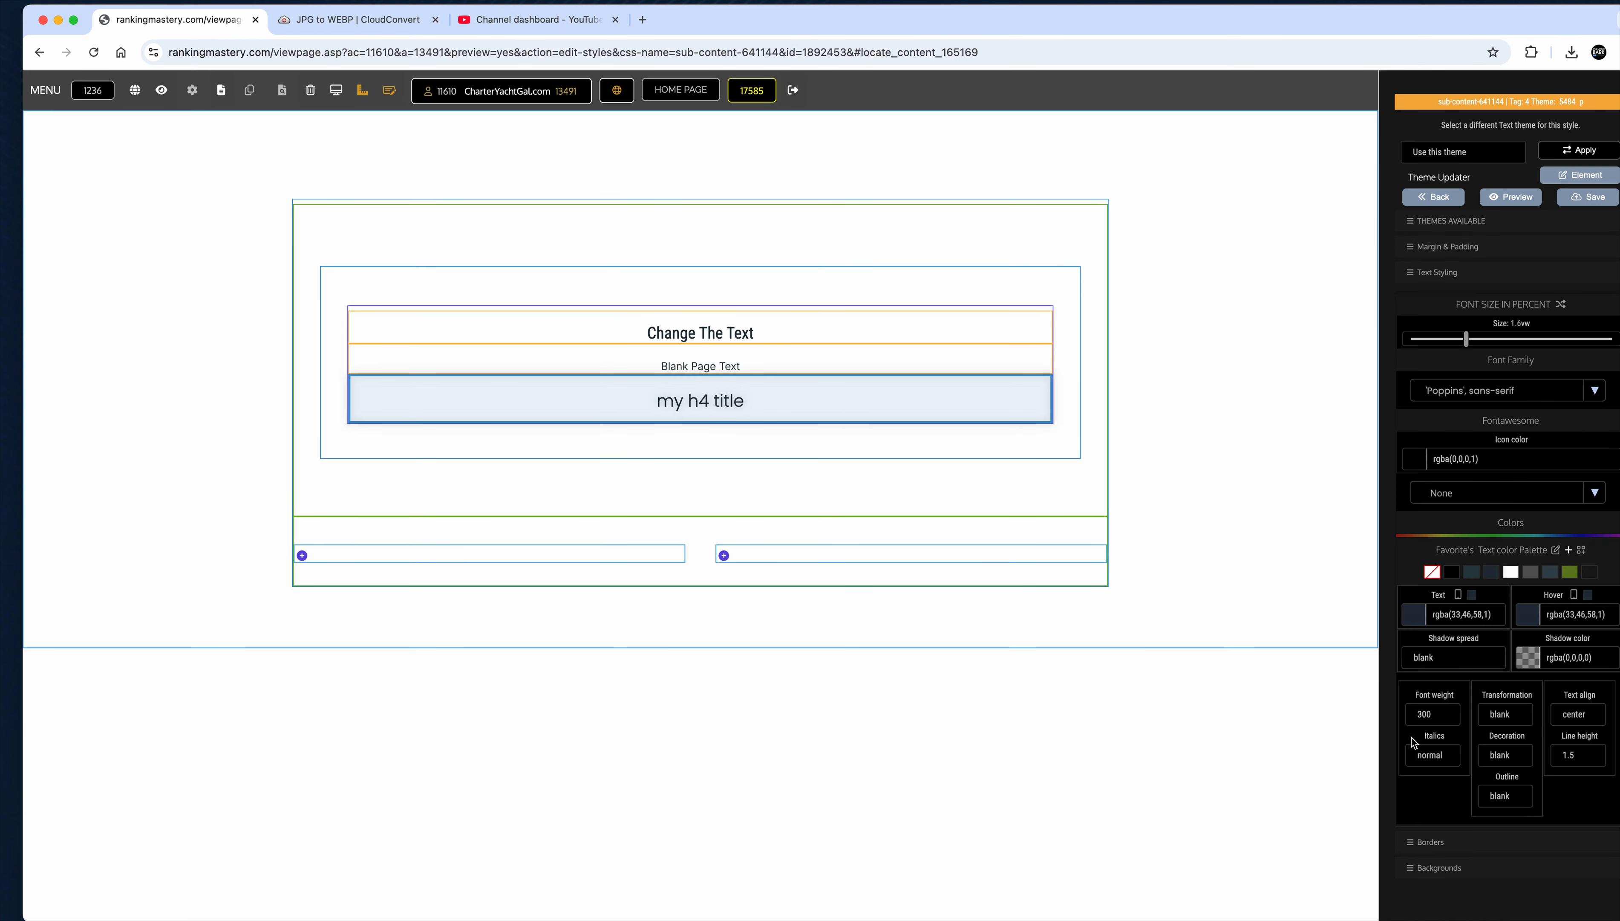
pyautogui.click(1420, 718)
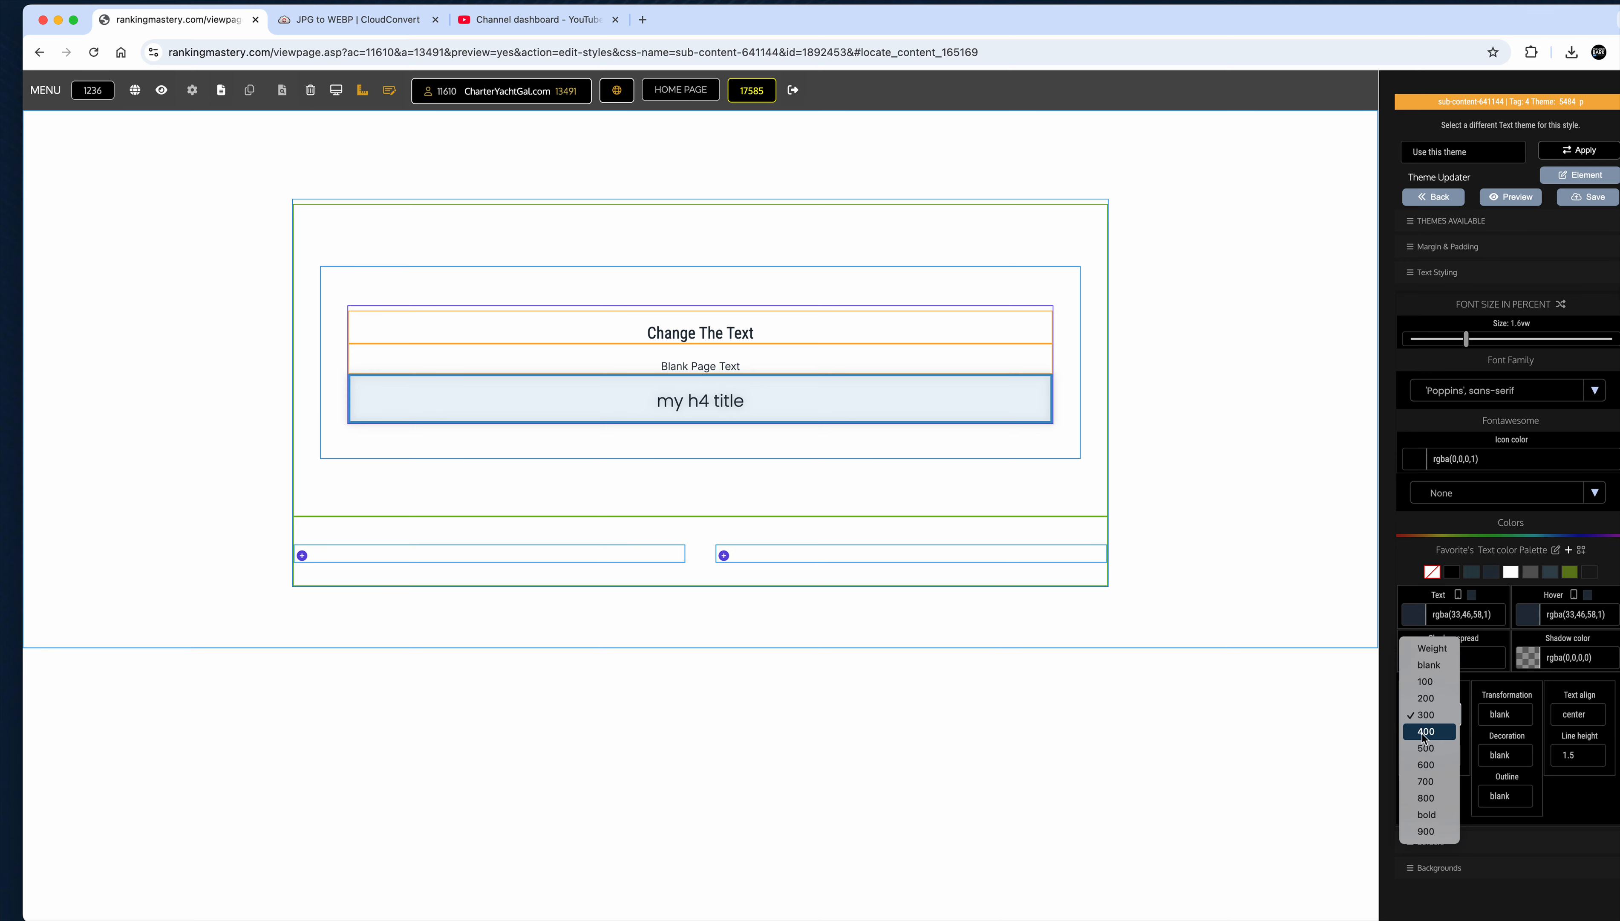
pyautogui.click(1426, 781)
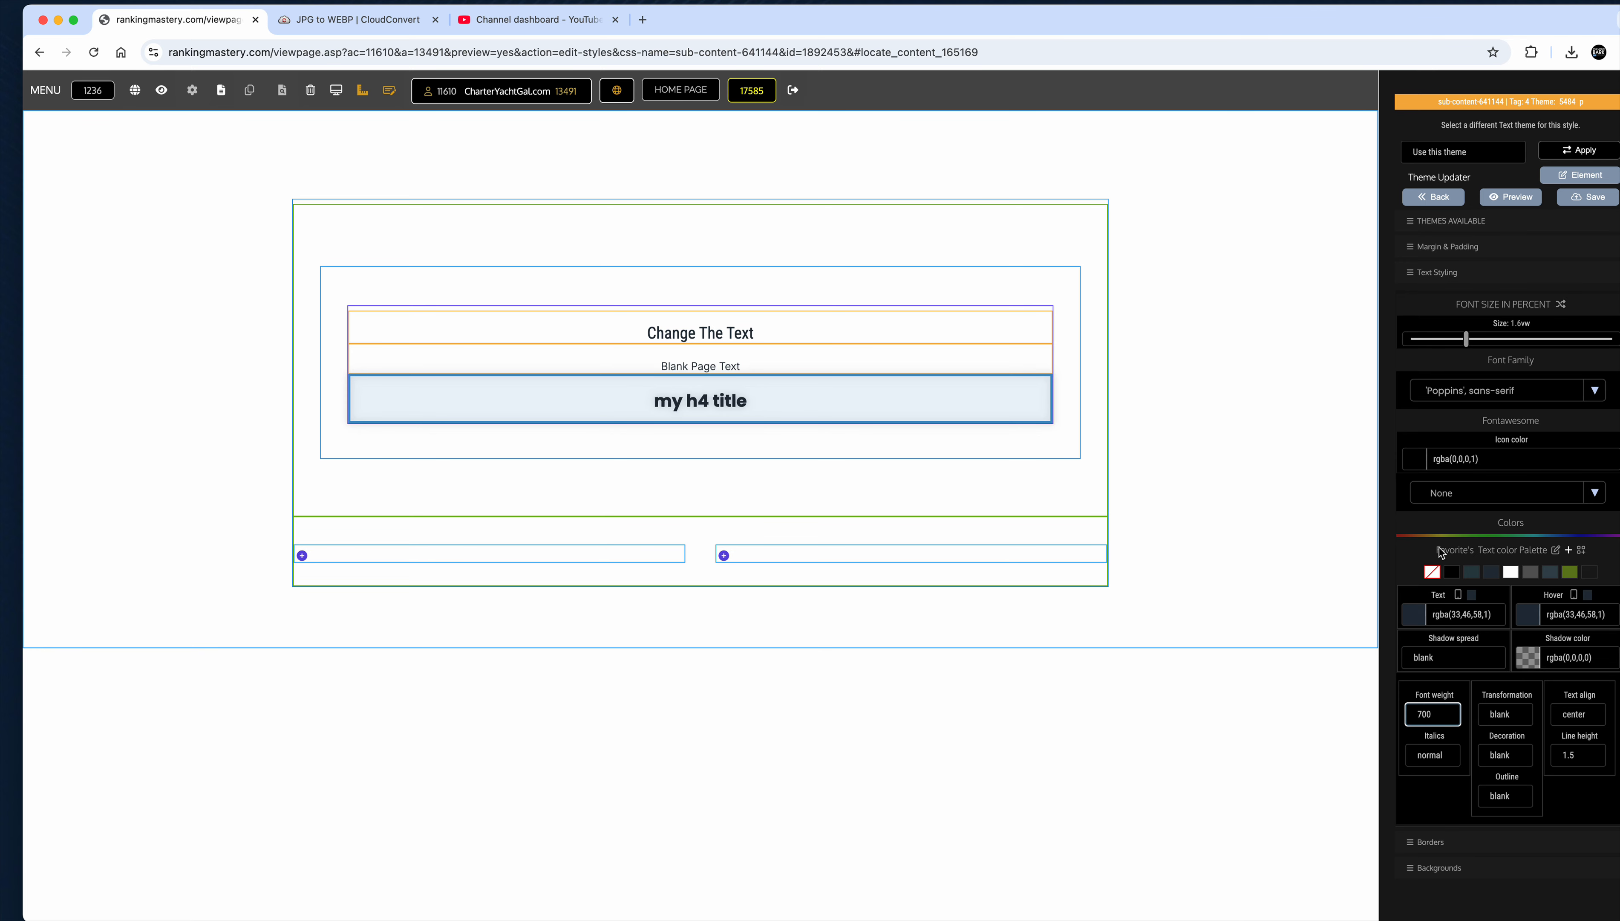
pyautogui.click(1501, 719)
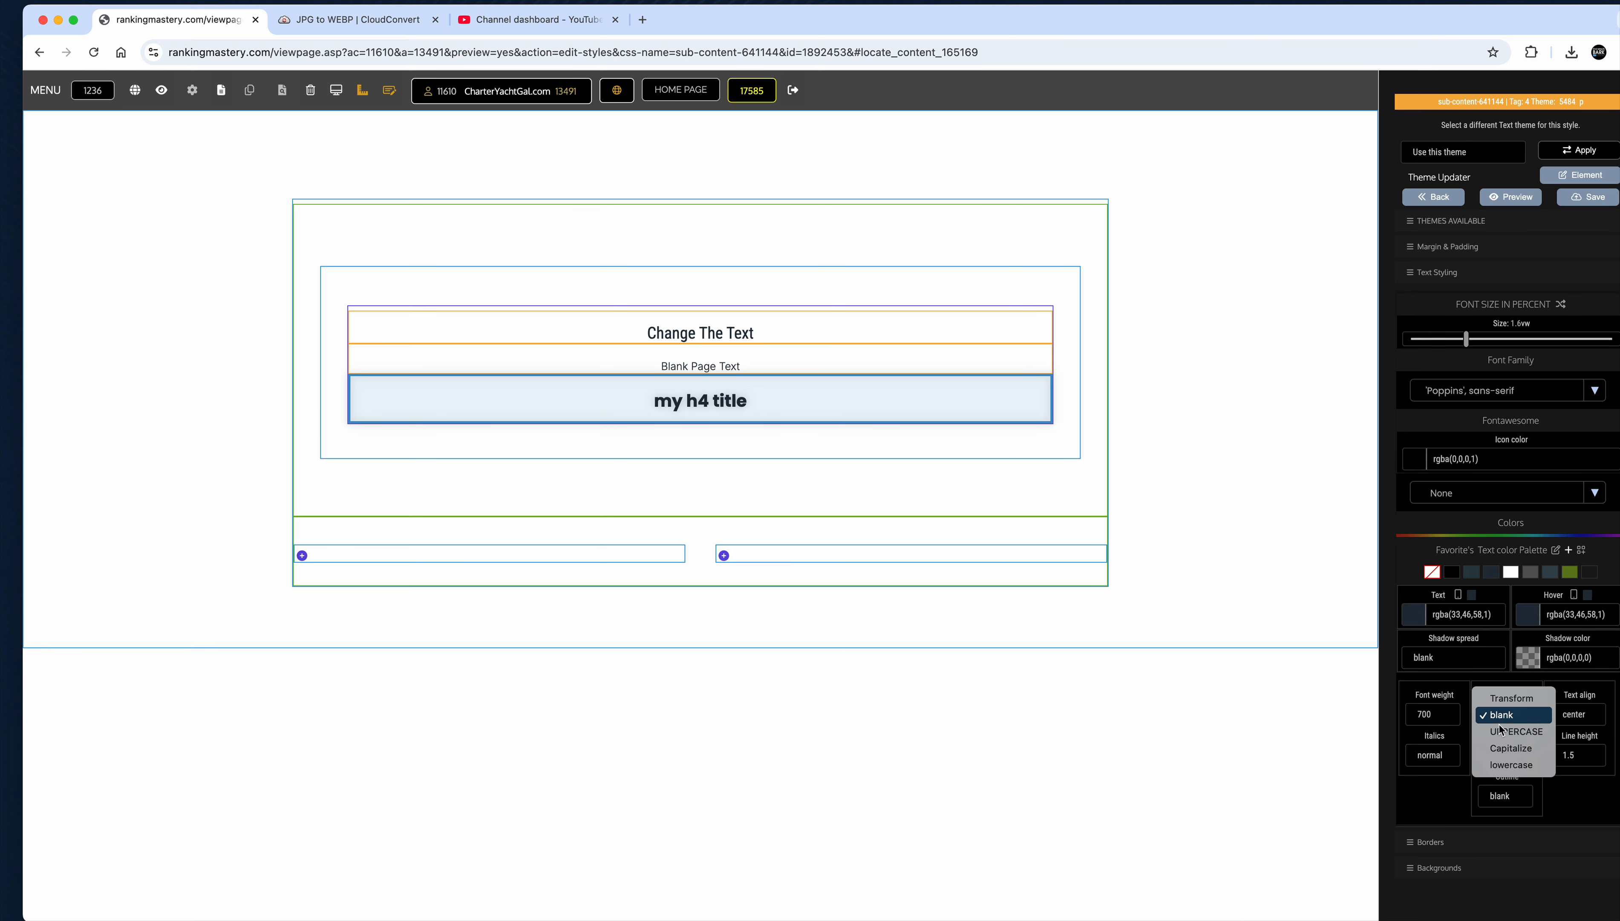
pyautogui.click(1500, 748)
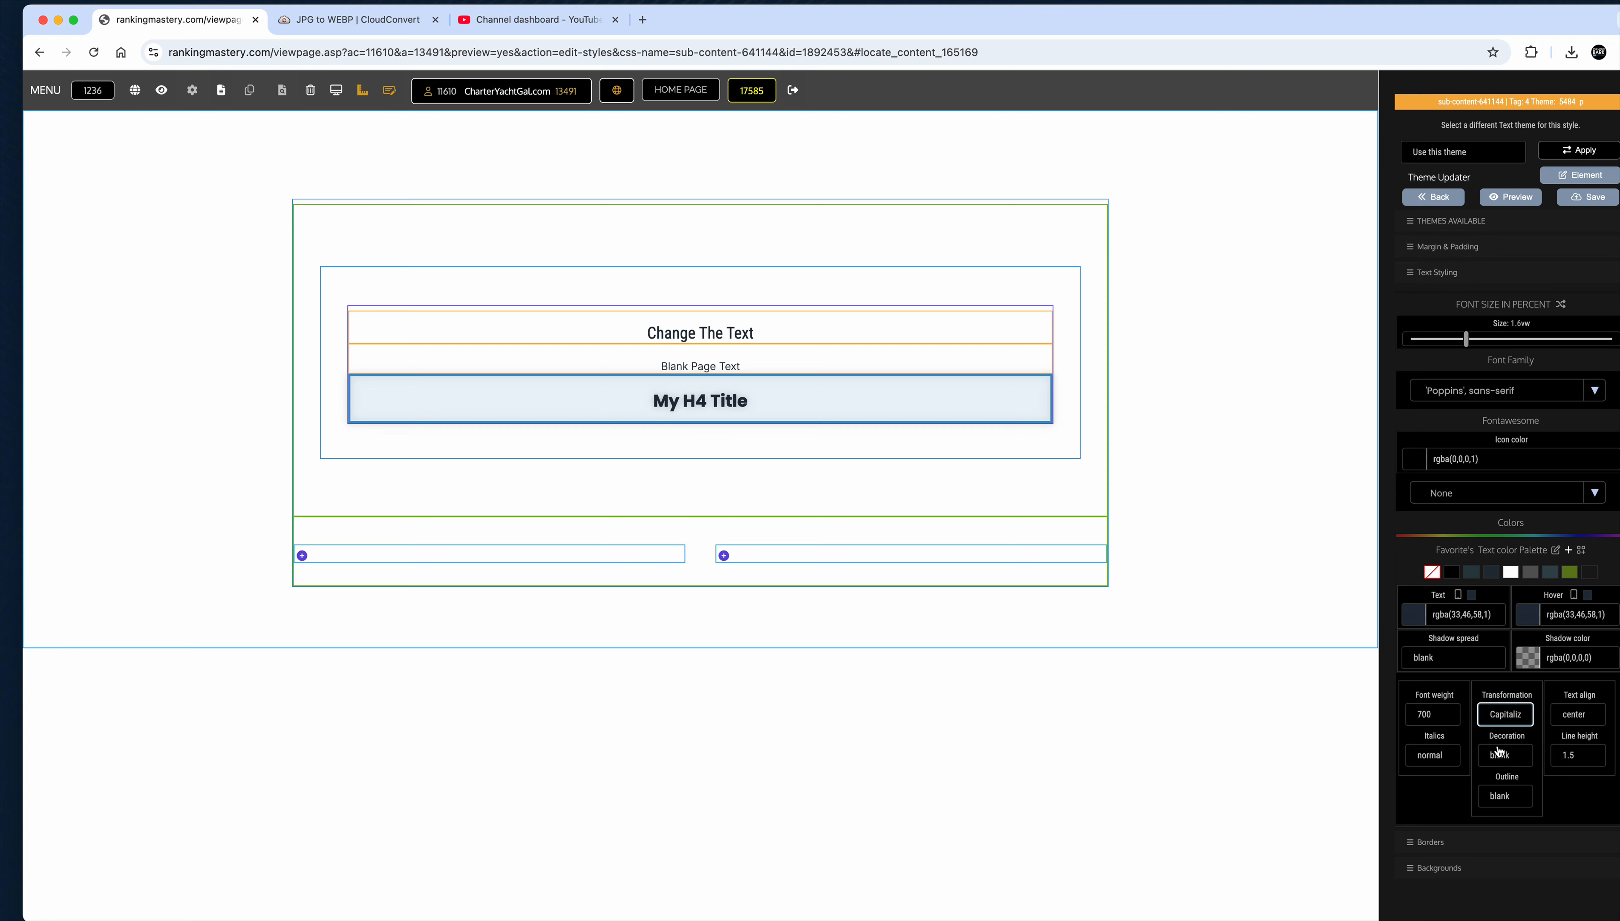
pyautogui.click(1598, 200)
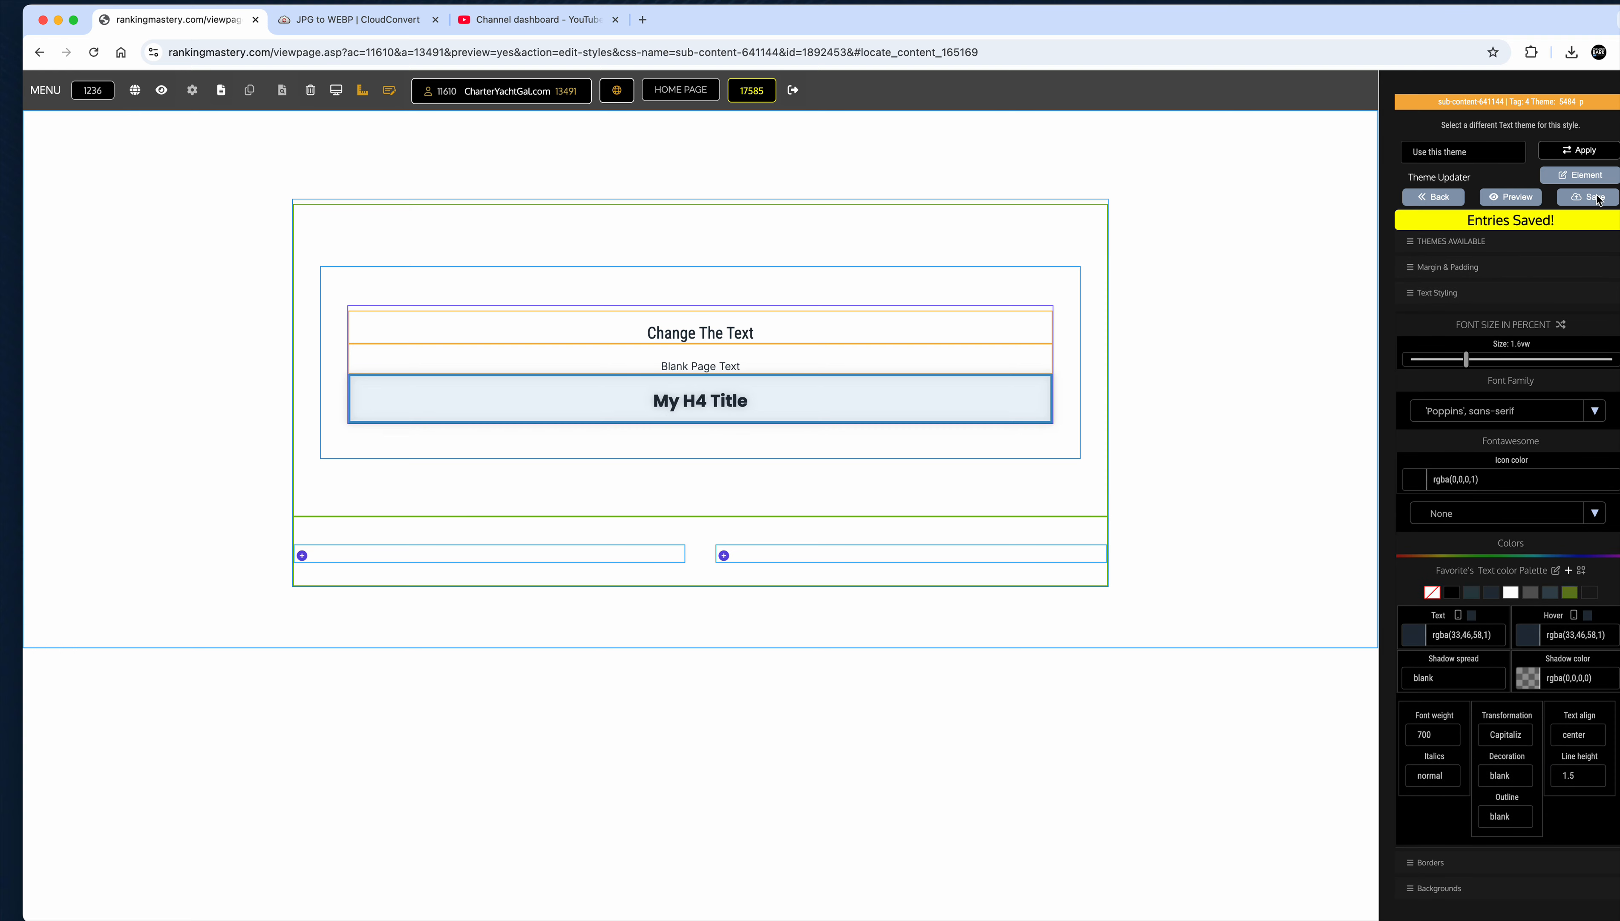
# Increase the H4 title's font size slightly, save the styling, and preview the page
pyautogui.moveTo(1466, 359); pyautogui.dragTo(1472, 360)
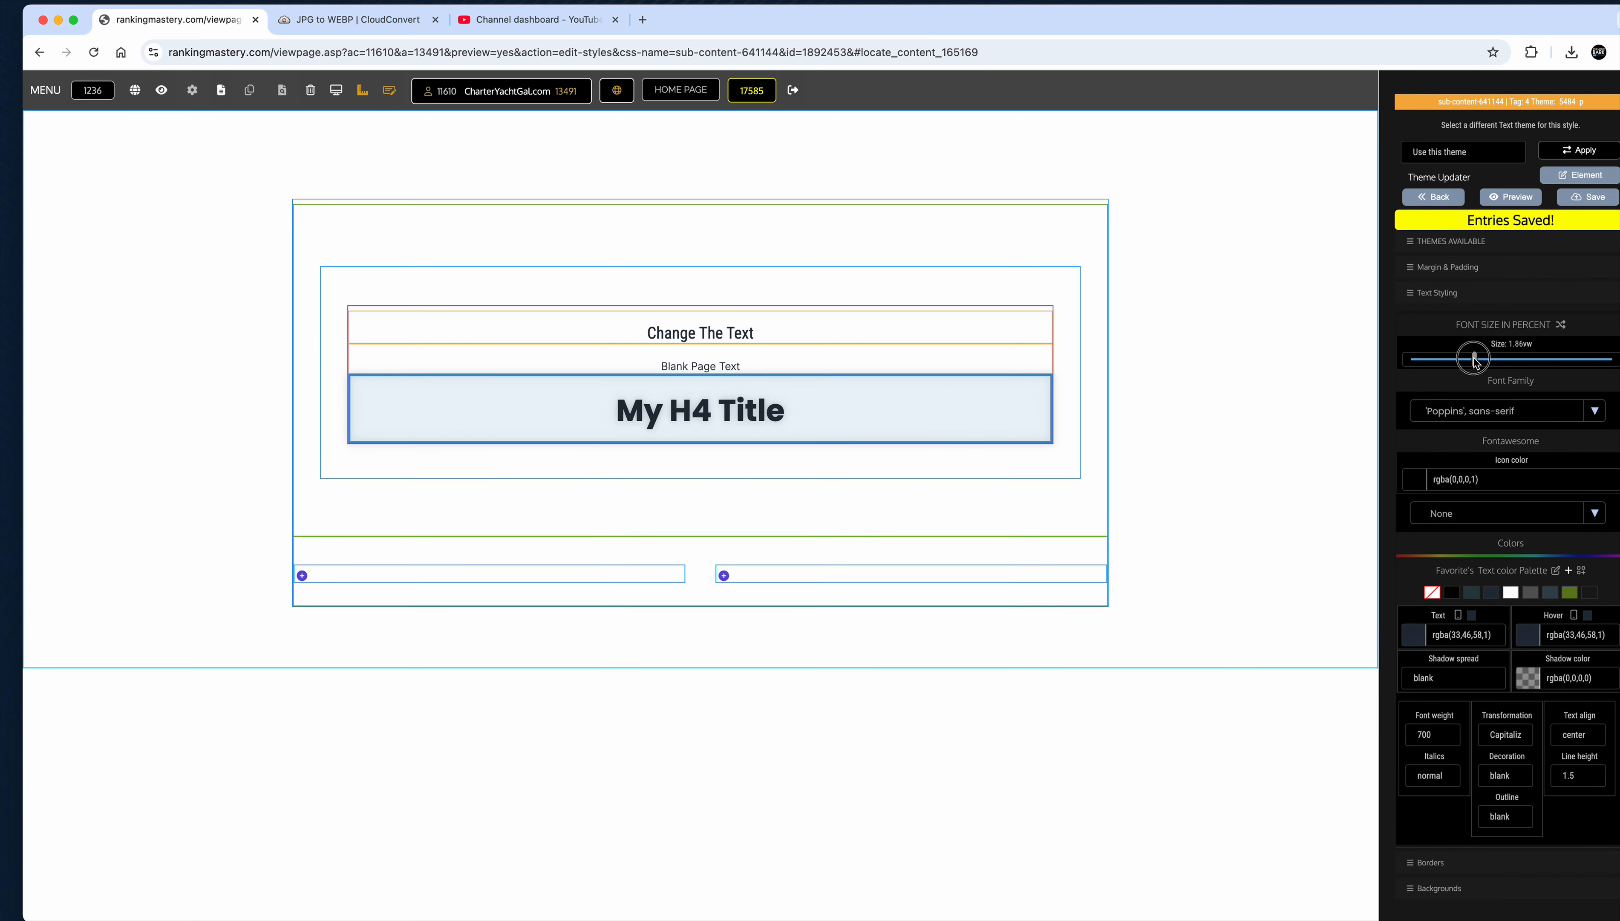
pyautogui.click(1571, 202)
pyautogui.click(1521, 198)
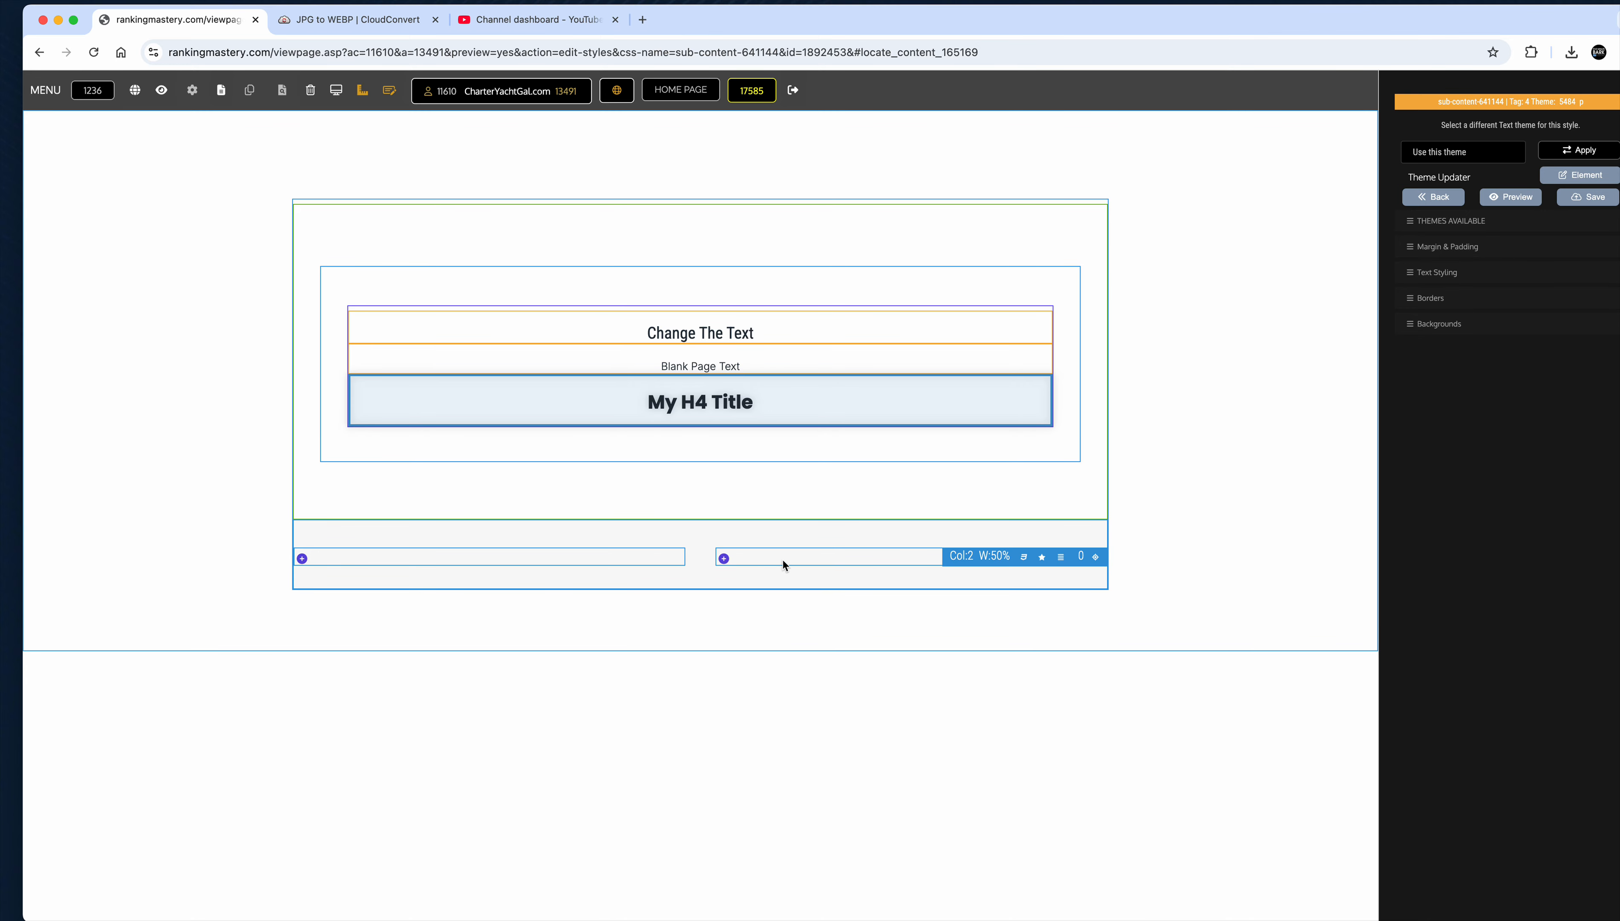
# Add a Text Block element to the second column of the lower two-column row
pyautogui.click(722, 558)
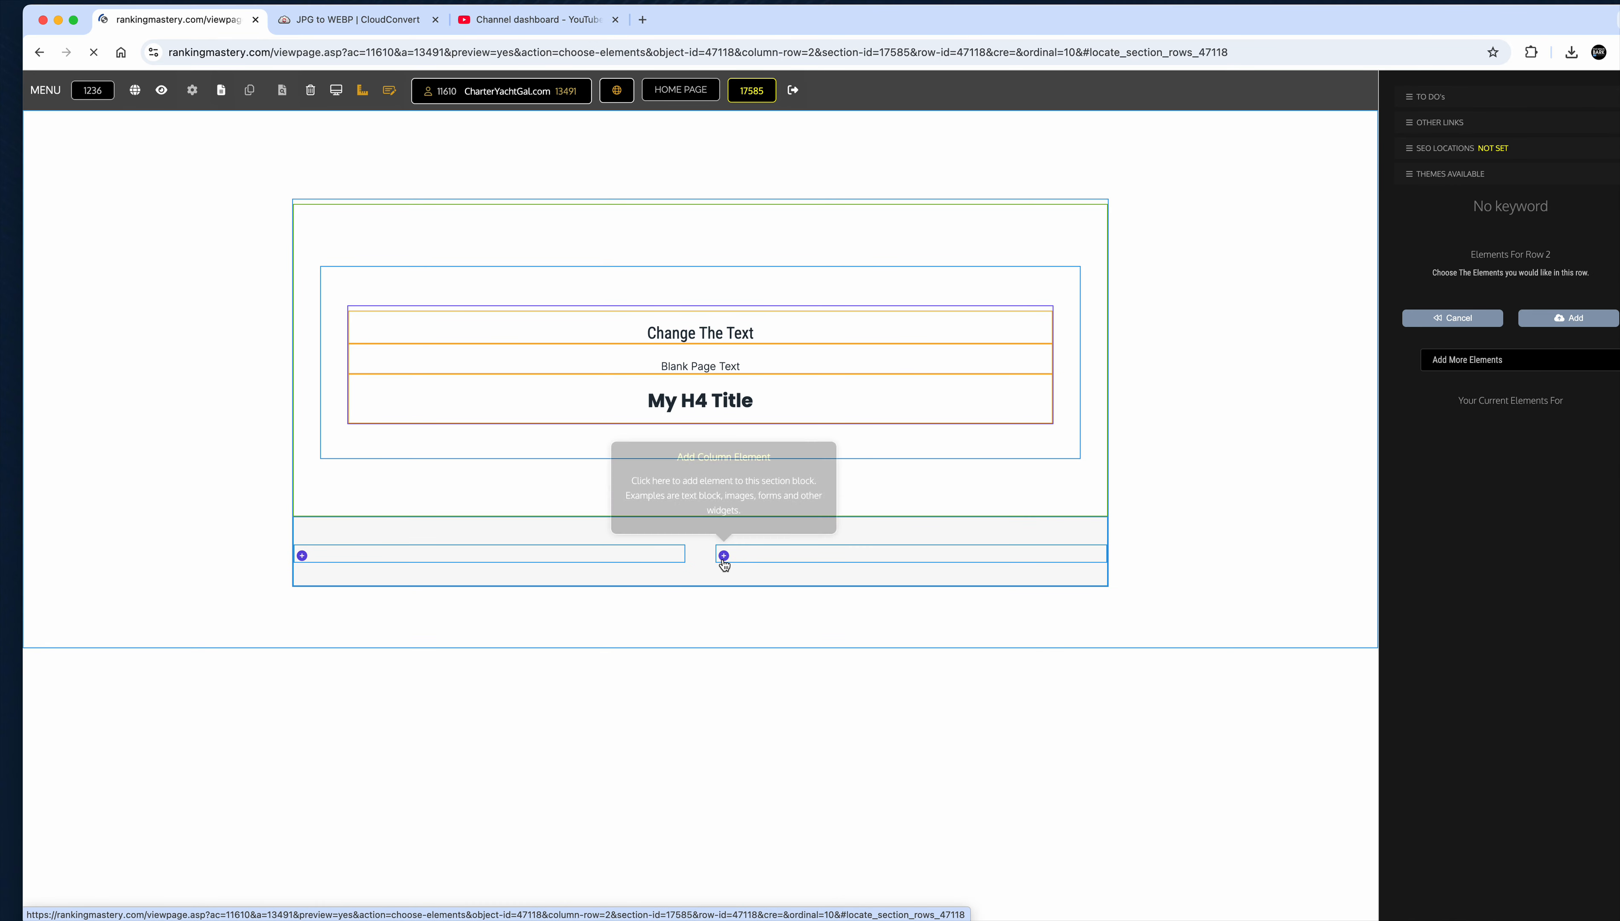
pyautogui.click(1464, 362)
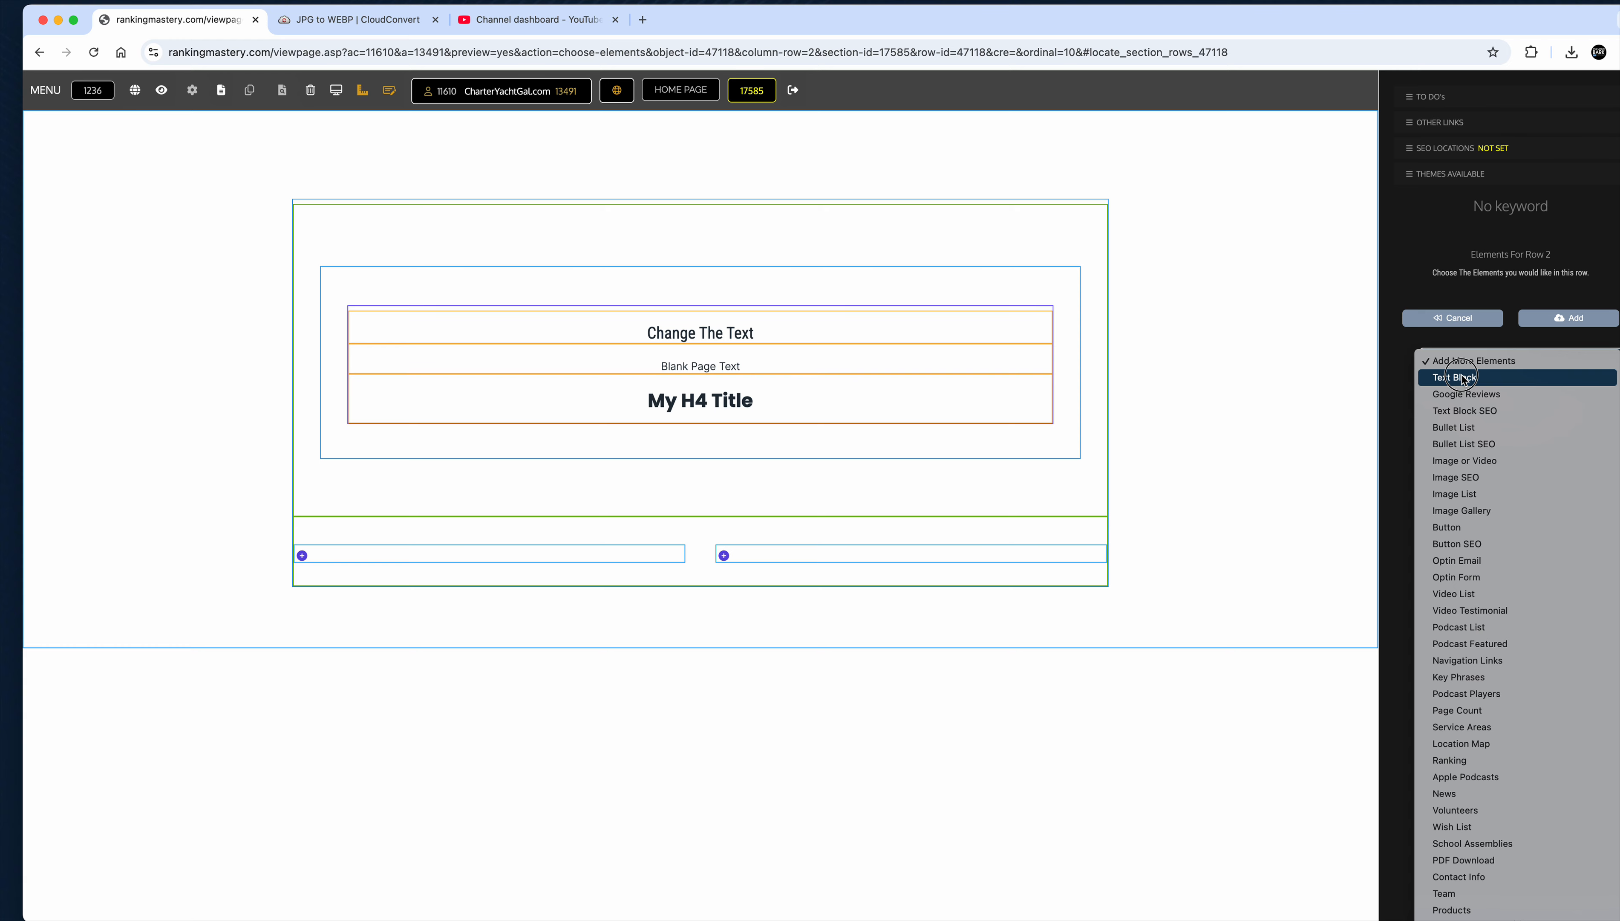
pyautogui.click(1462, 377)
pyautogui.click(1563, 320)
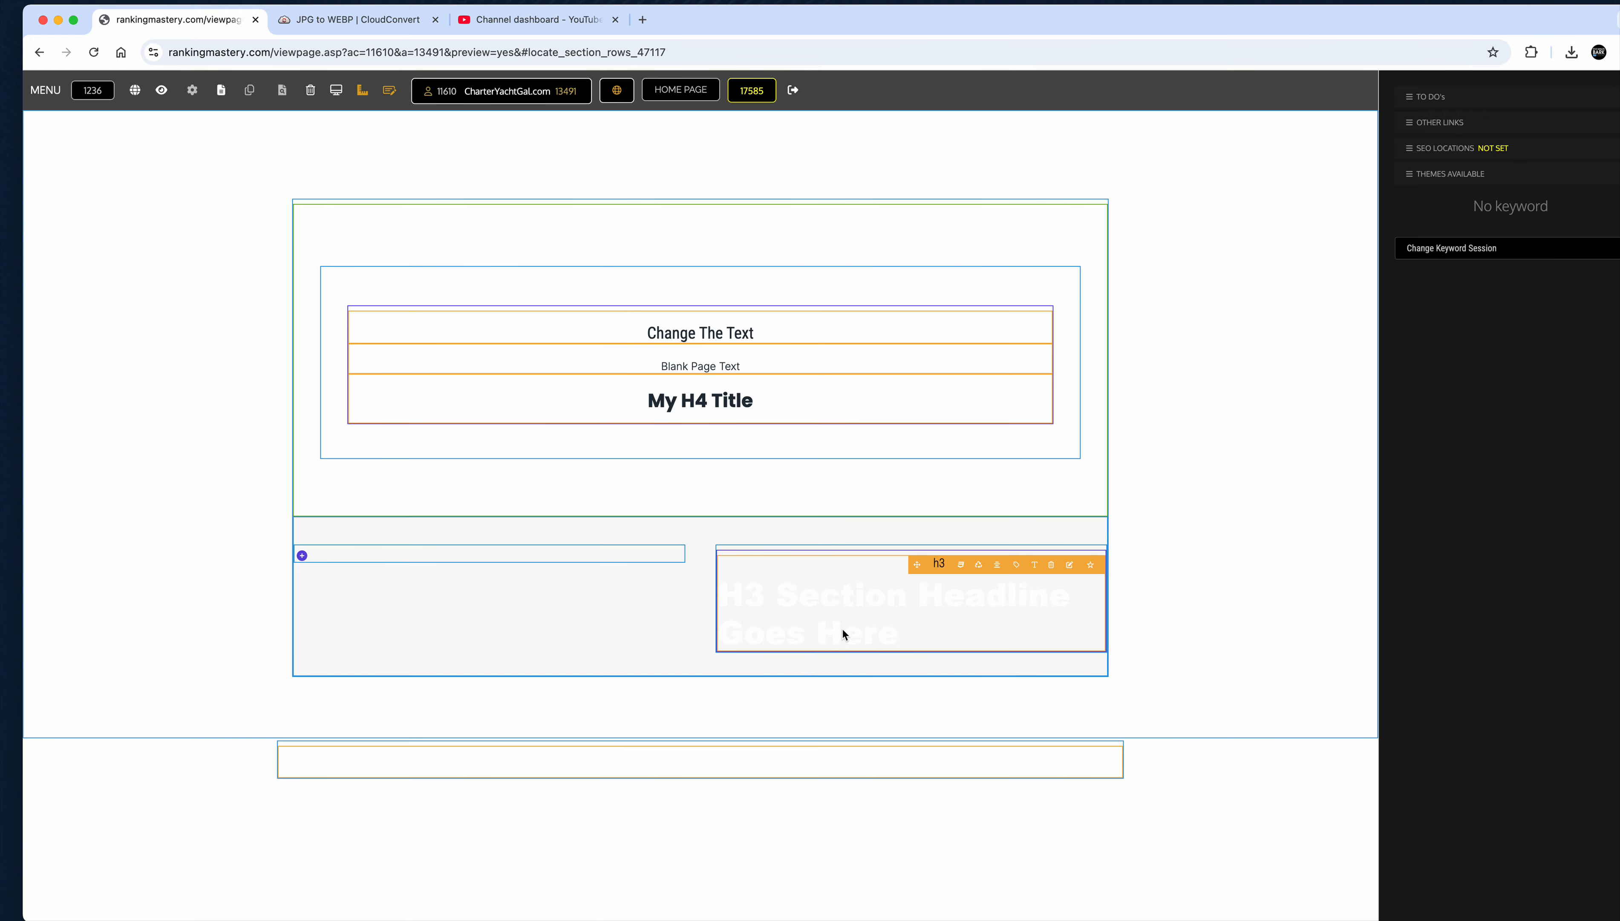
# Set the H3 section headline's text color to black rgba(0,0,0,1), save, and match its mobile text color
pyautogui.click(962, 569)
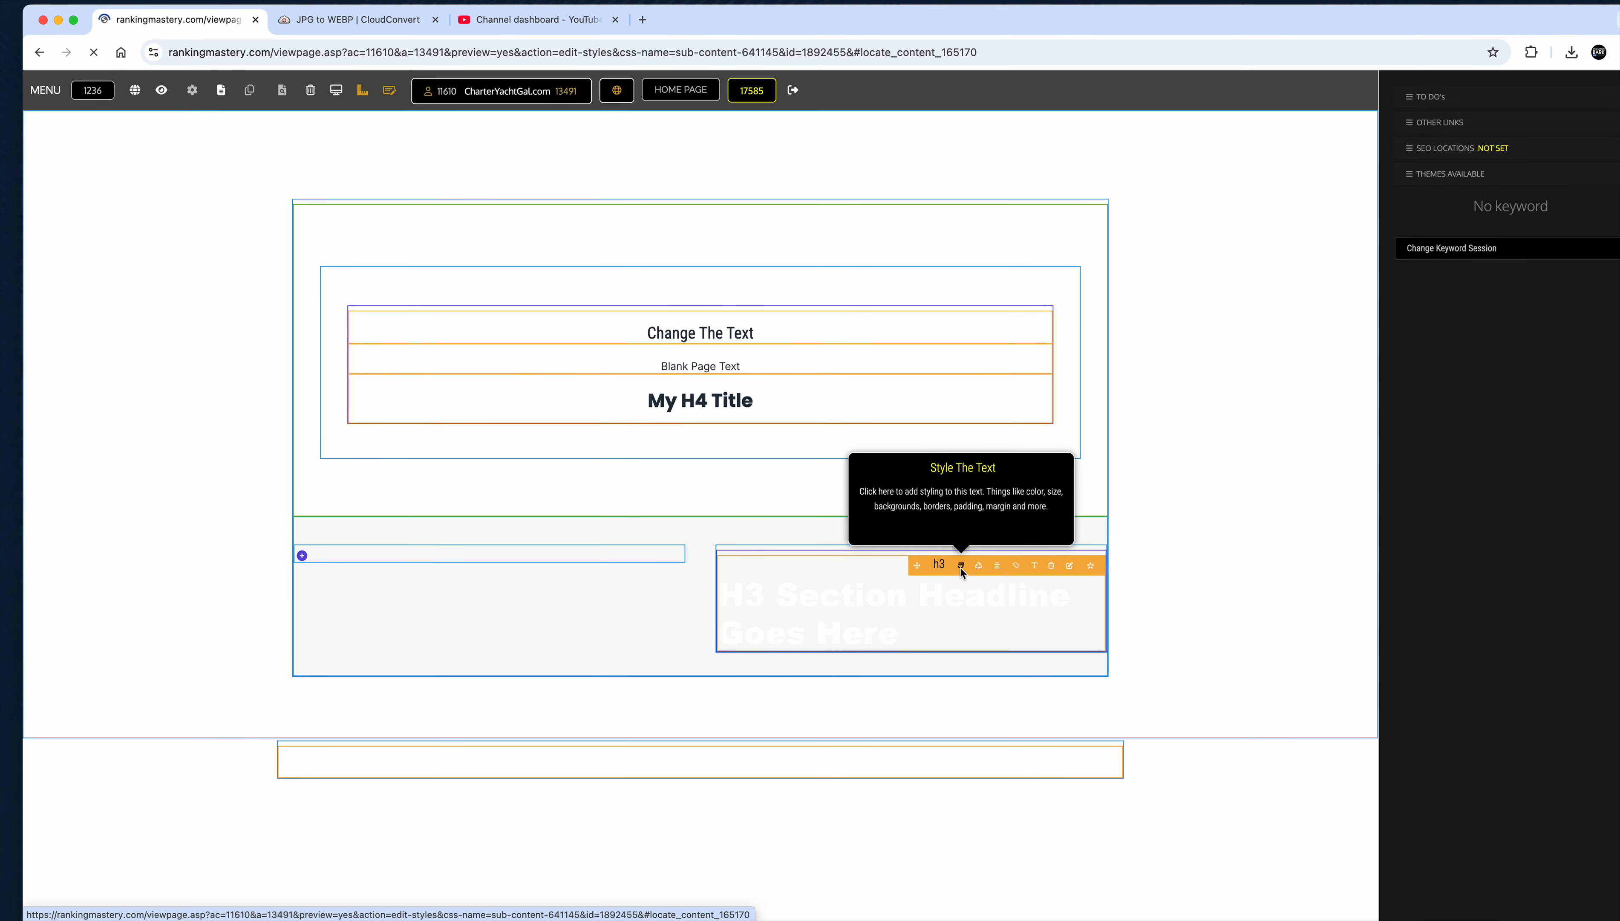
pyautogui.click(1447, 280)
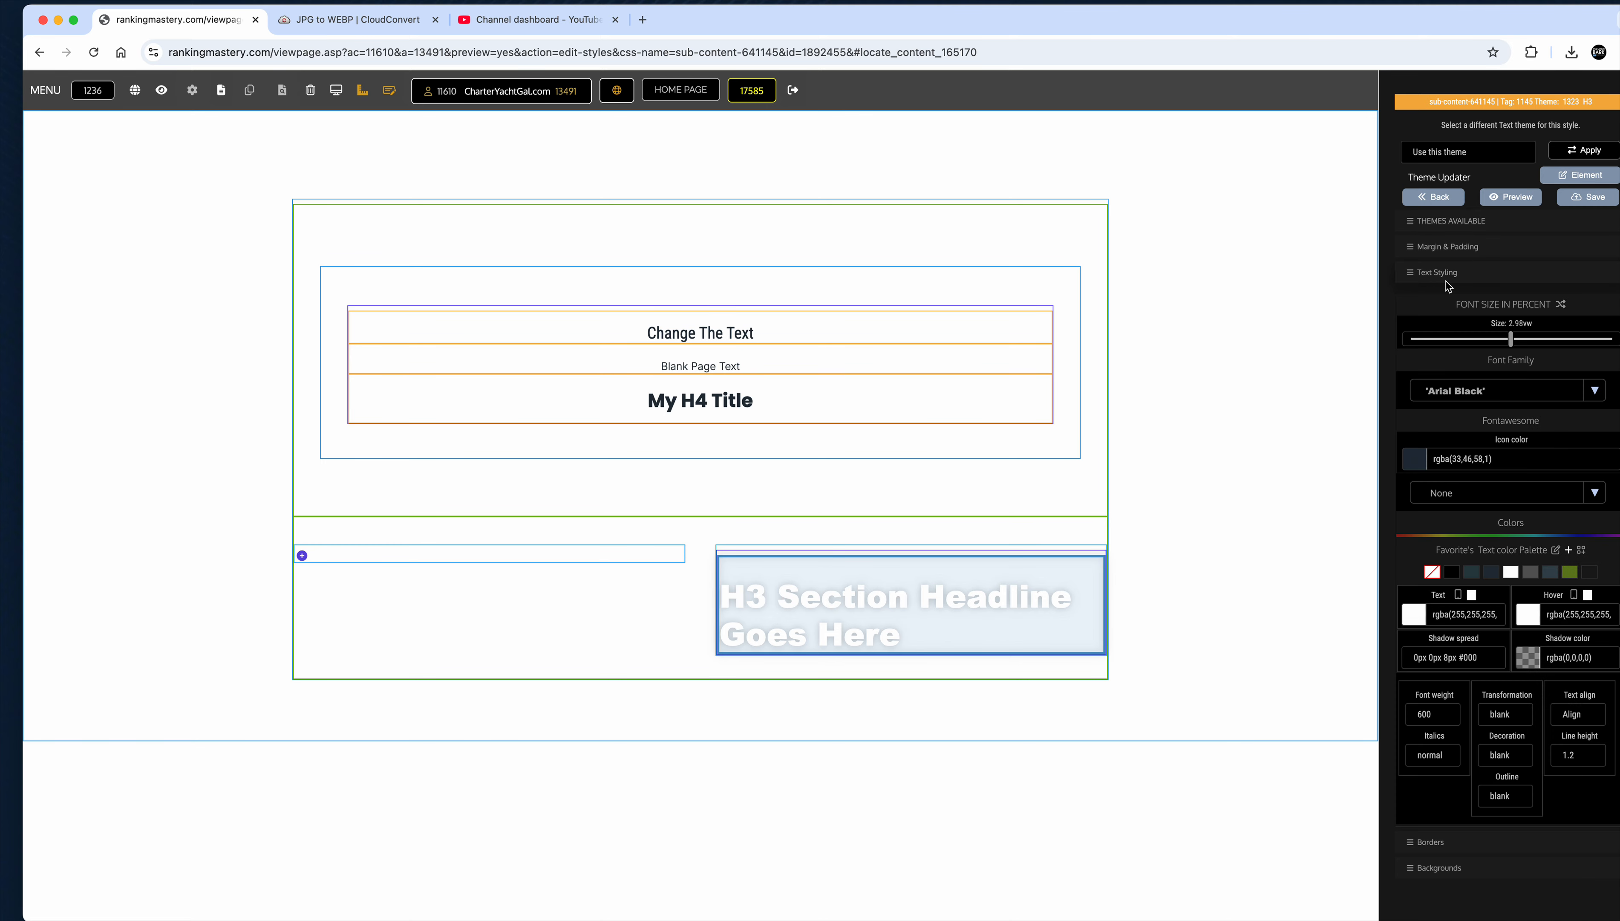
pyautogui.click(1452, 572)
pyautogui.click(1574, 203)
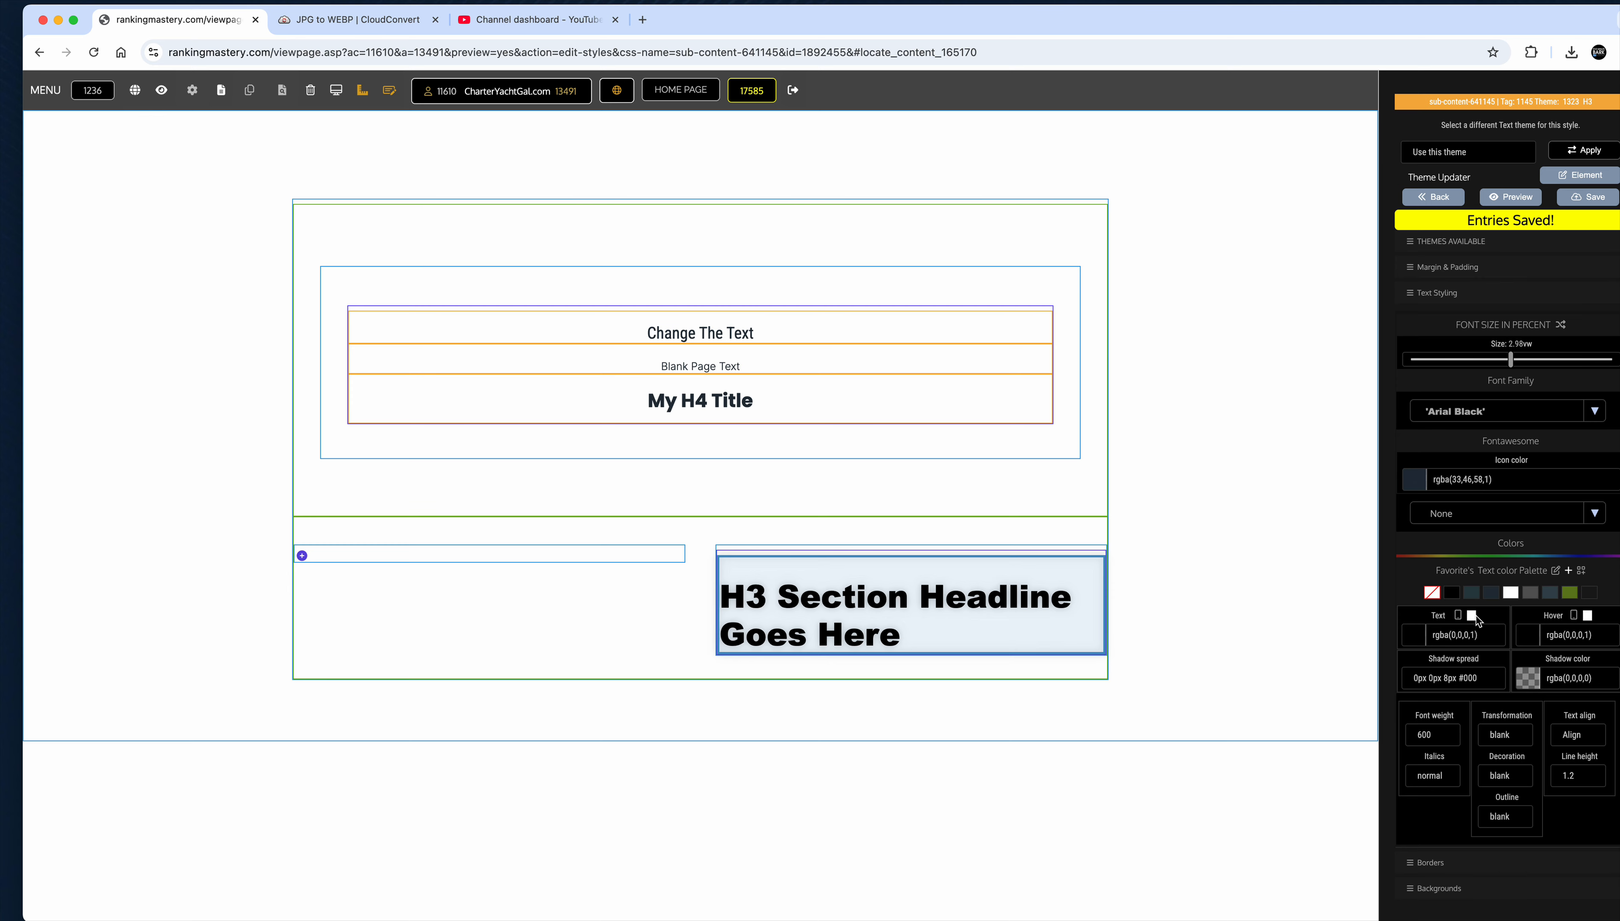
pyautogui.click(1457, 616)
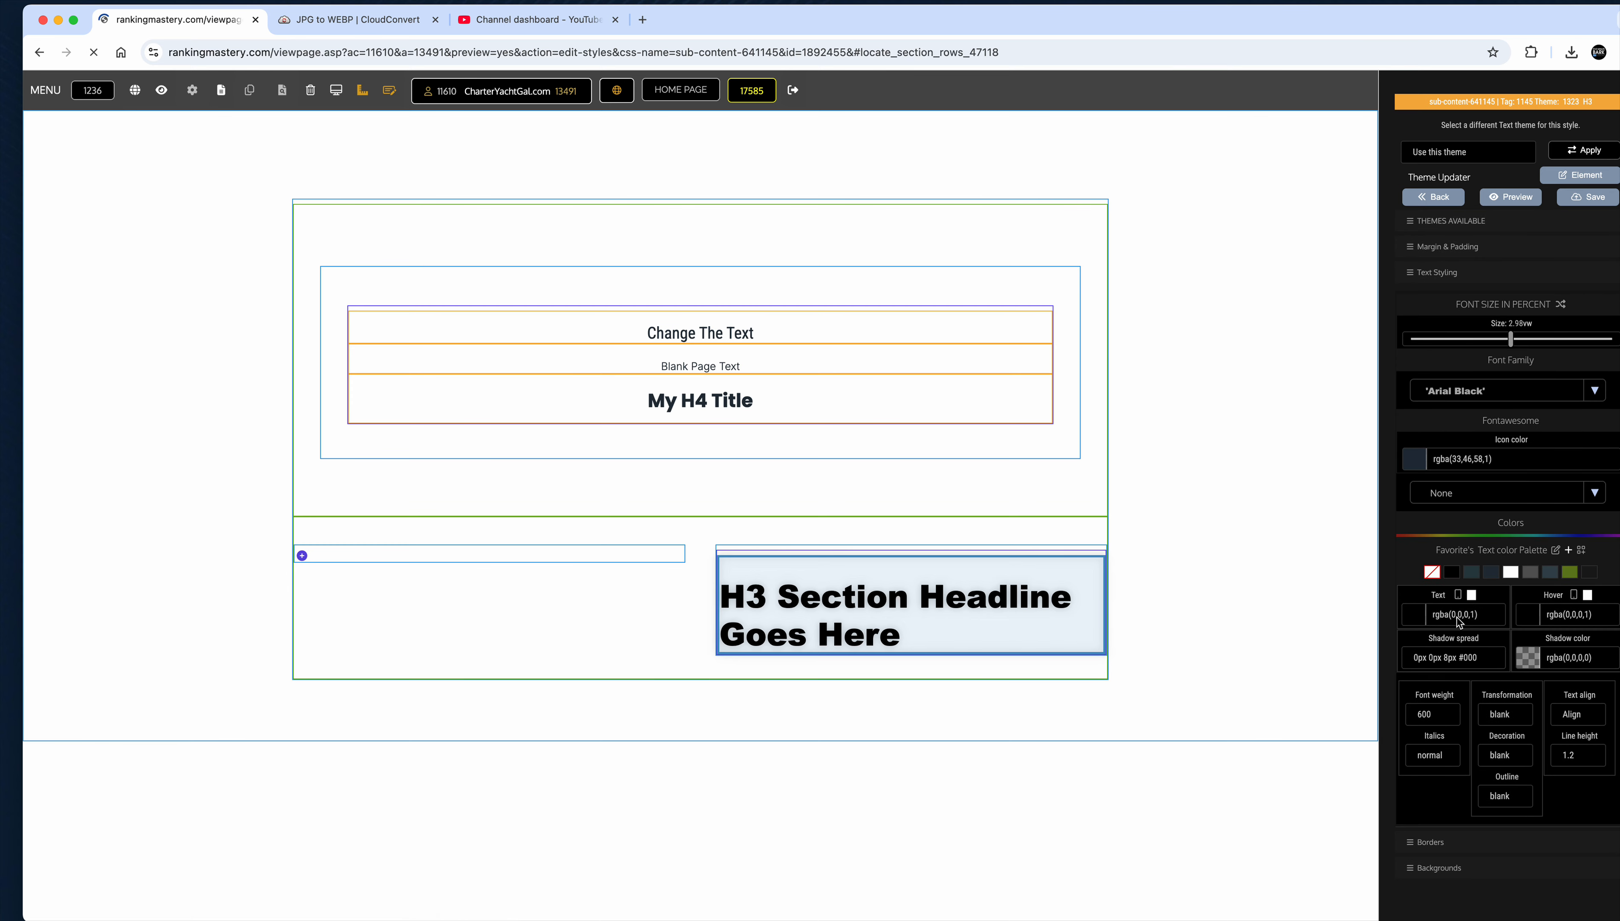
pyautogui.click(1432, 271)
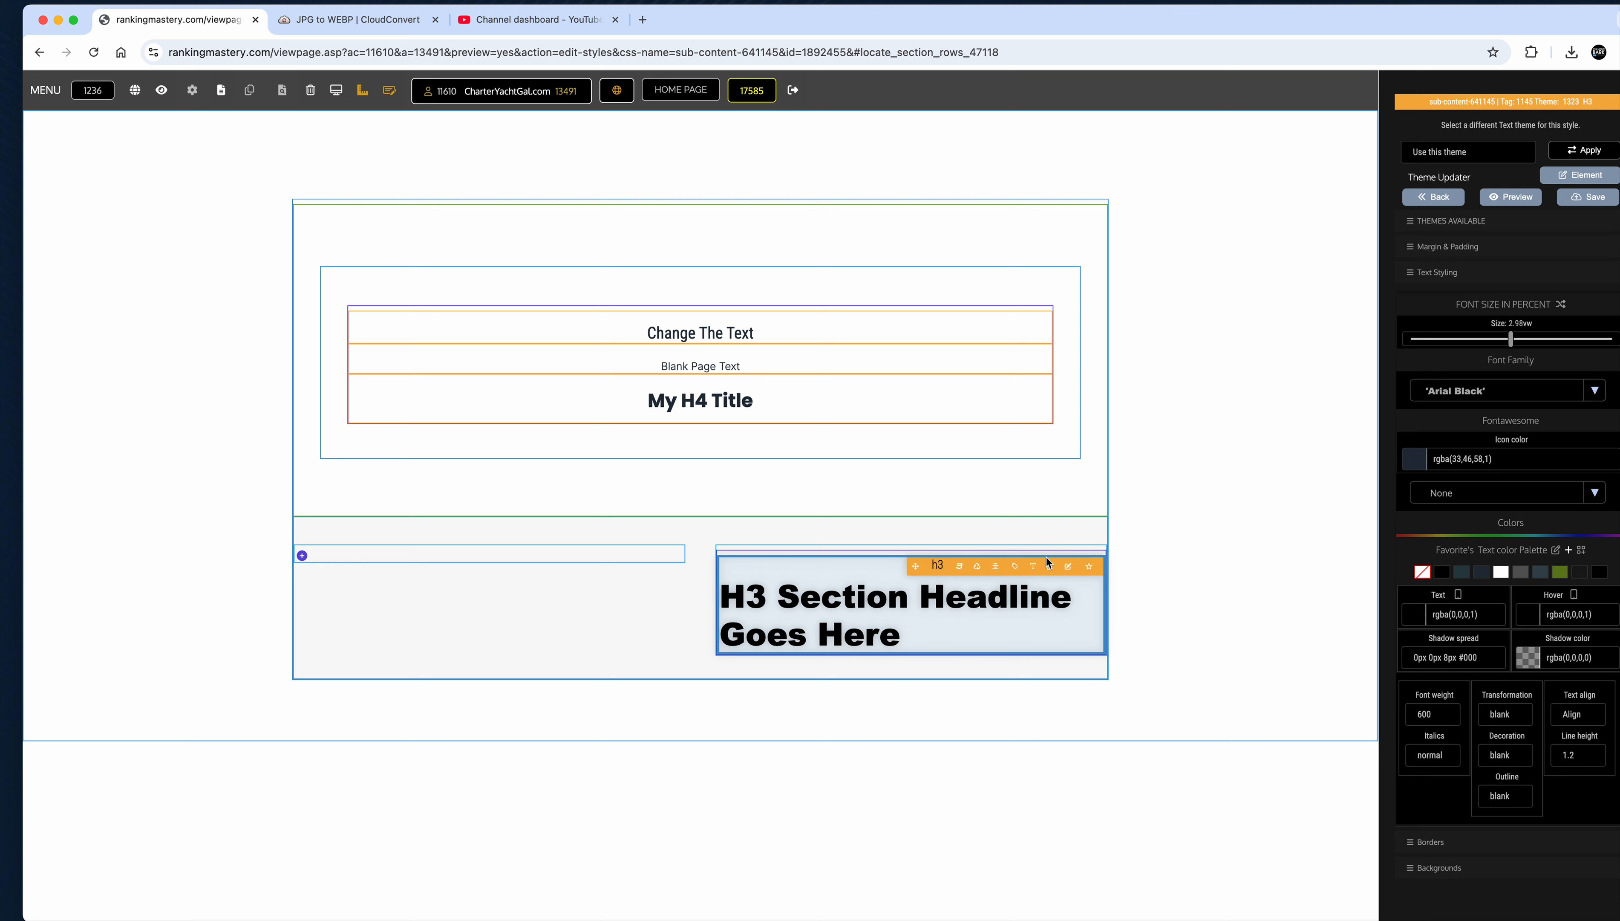
# Add a paragraph element below the H3 section headline in the second column
pyautogui.click(1068, 551)
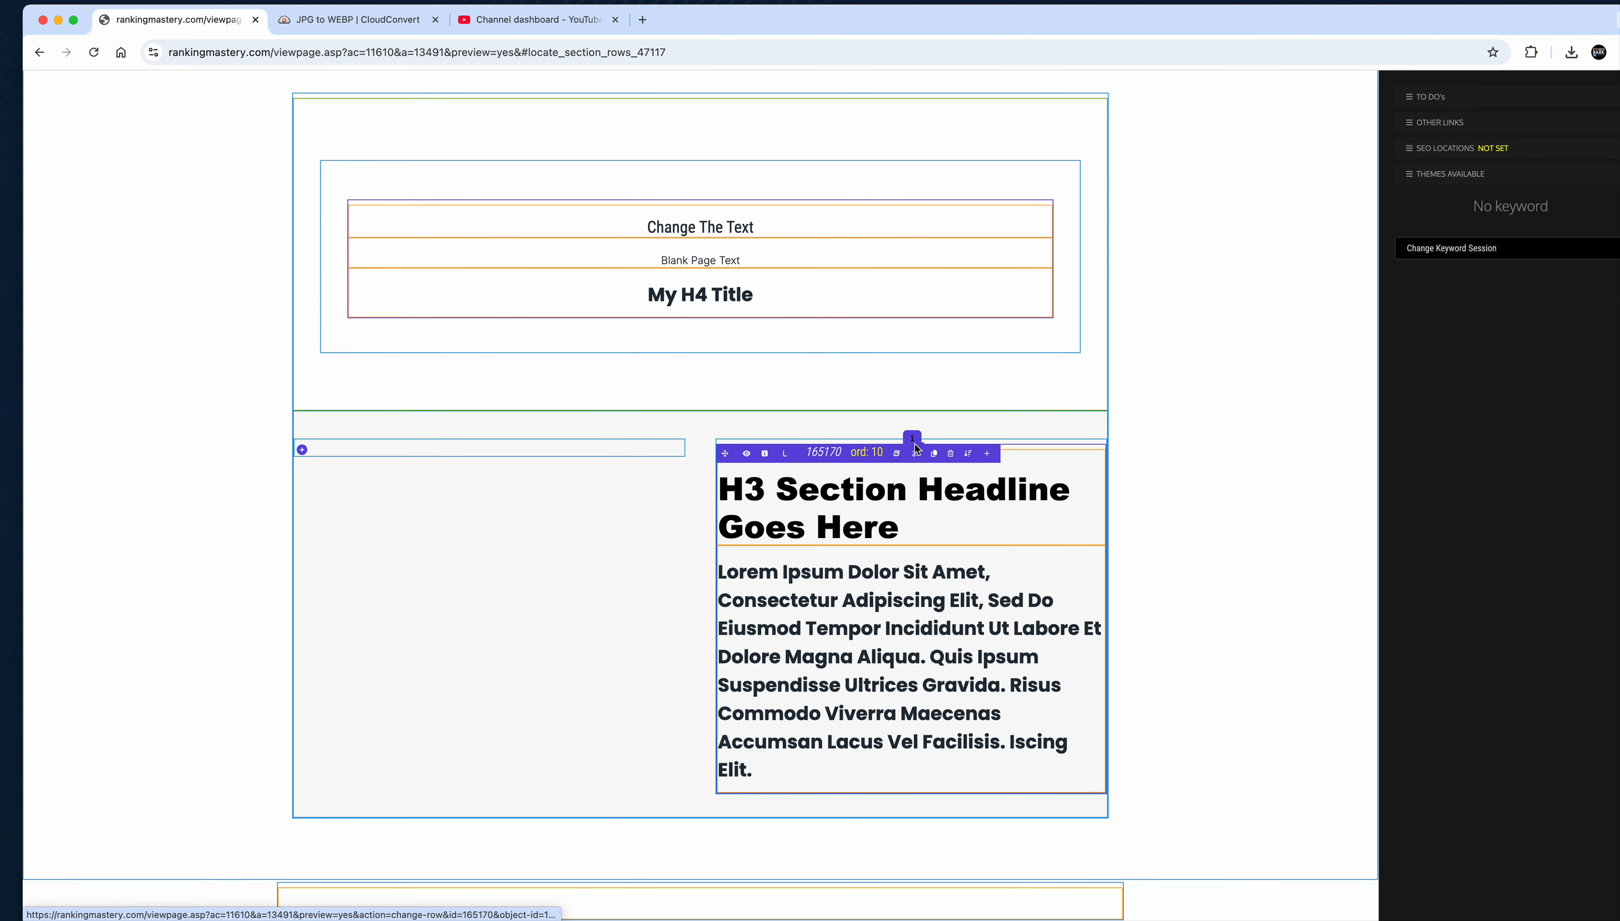
# Set the second-column text block's background to the dark navy favorite color, save and preview it, and match its mobile background
pyautogui.click(895, 454)
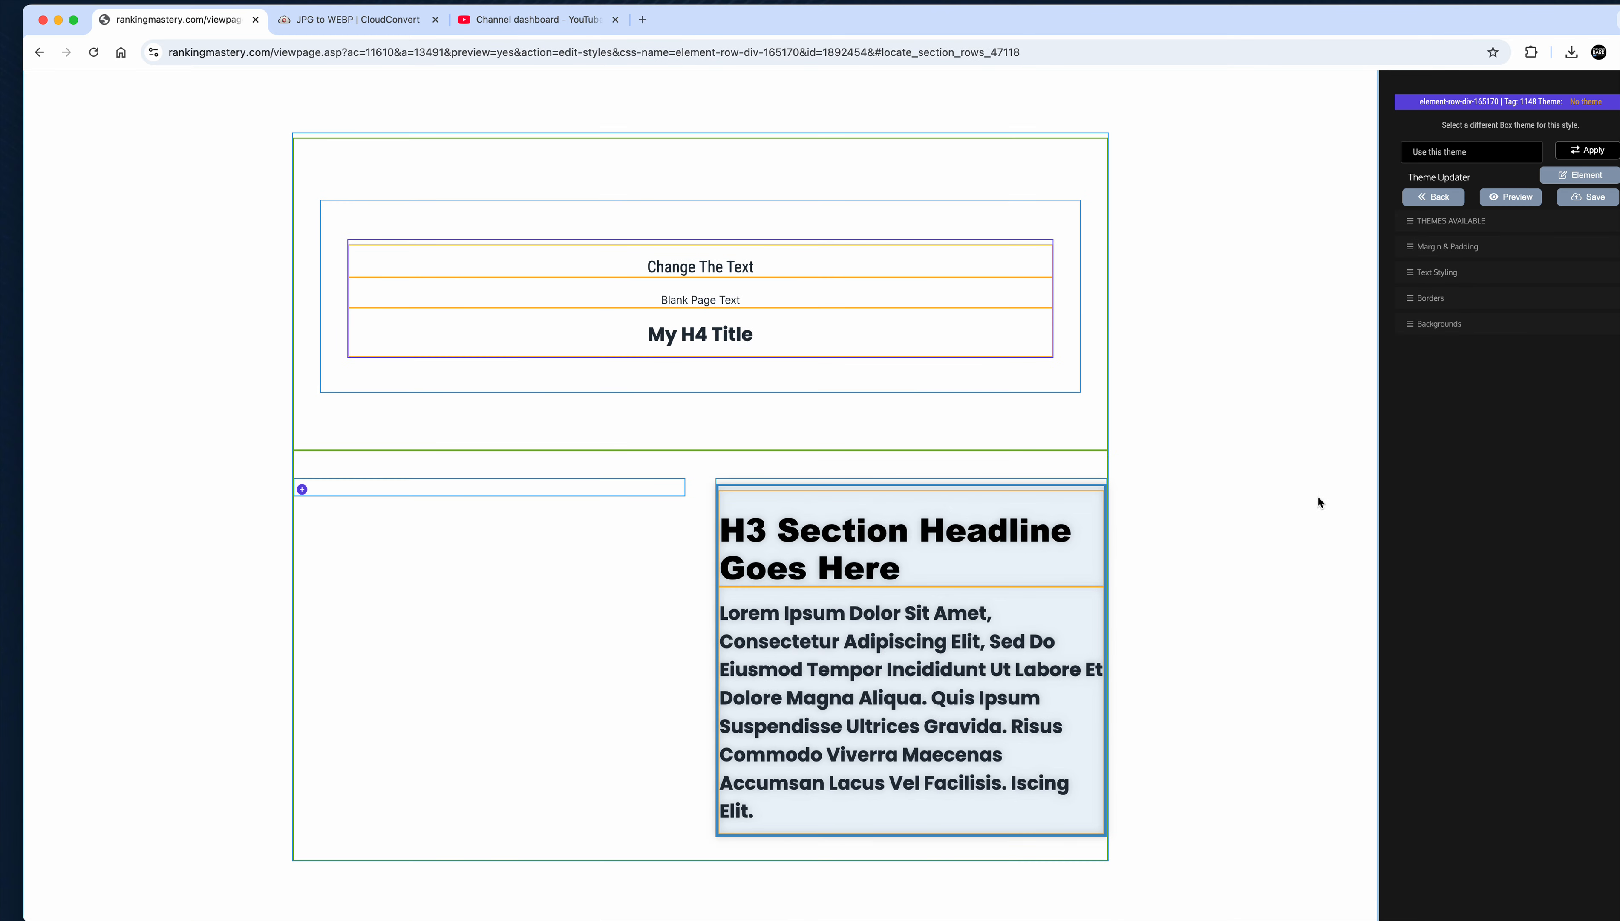
pyautogui.click(1422, 322)
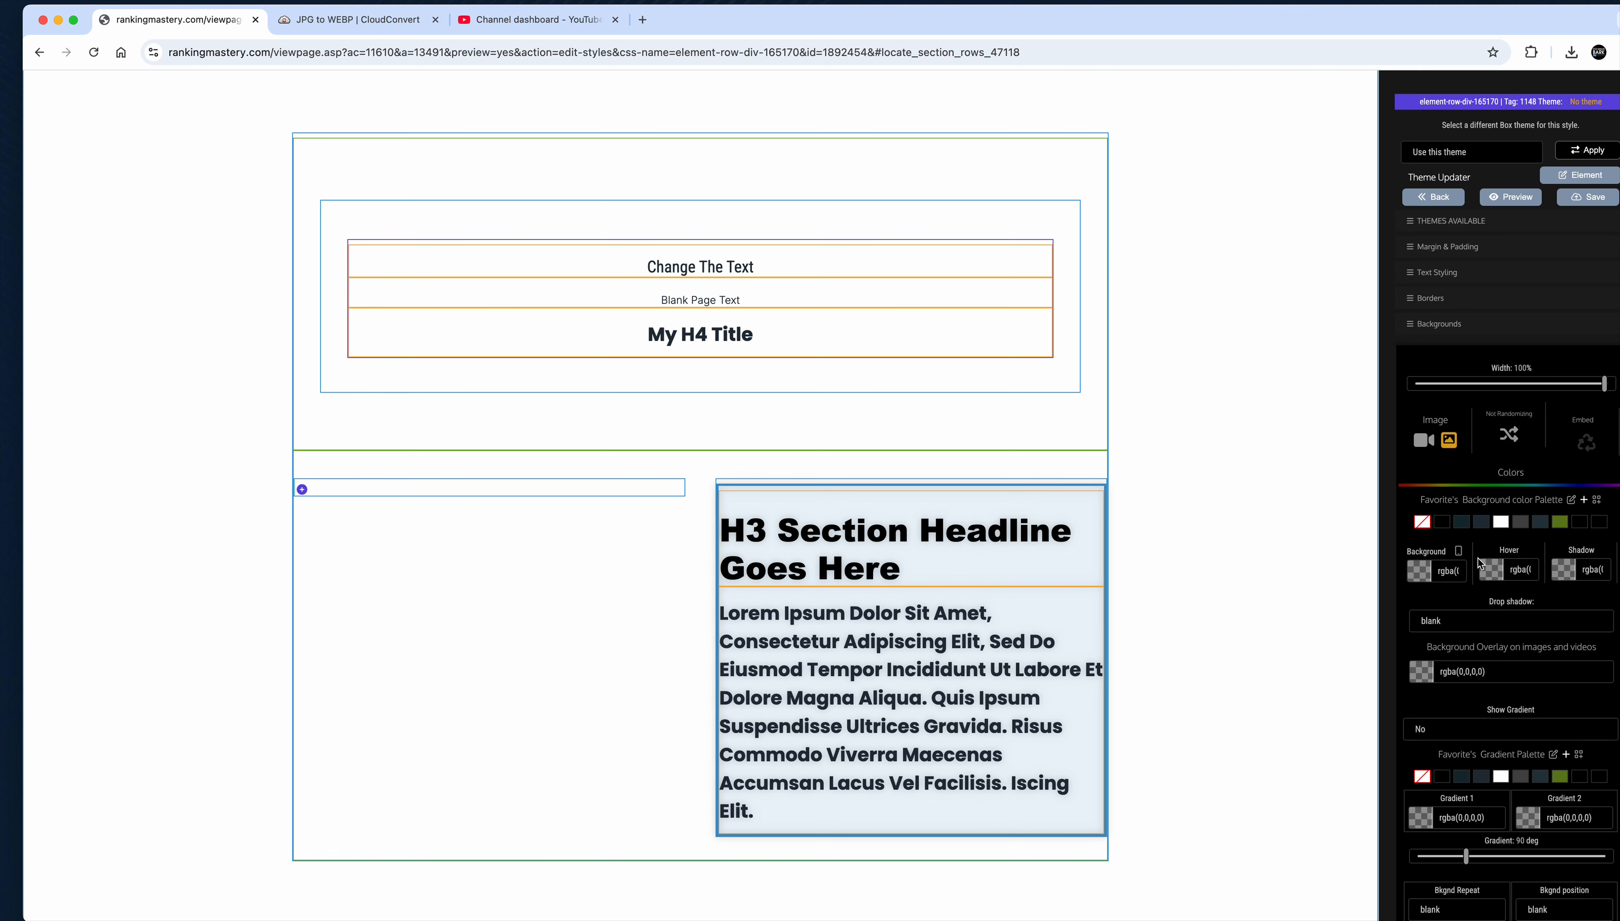
pyautogui.click(1482, 524)
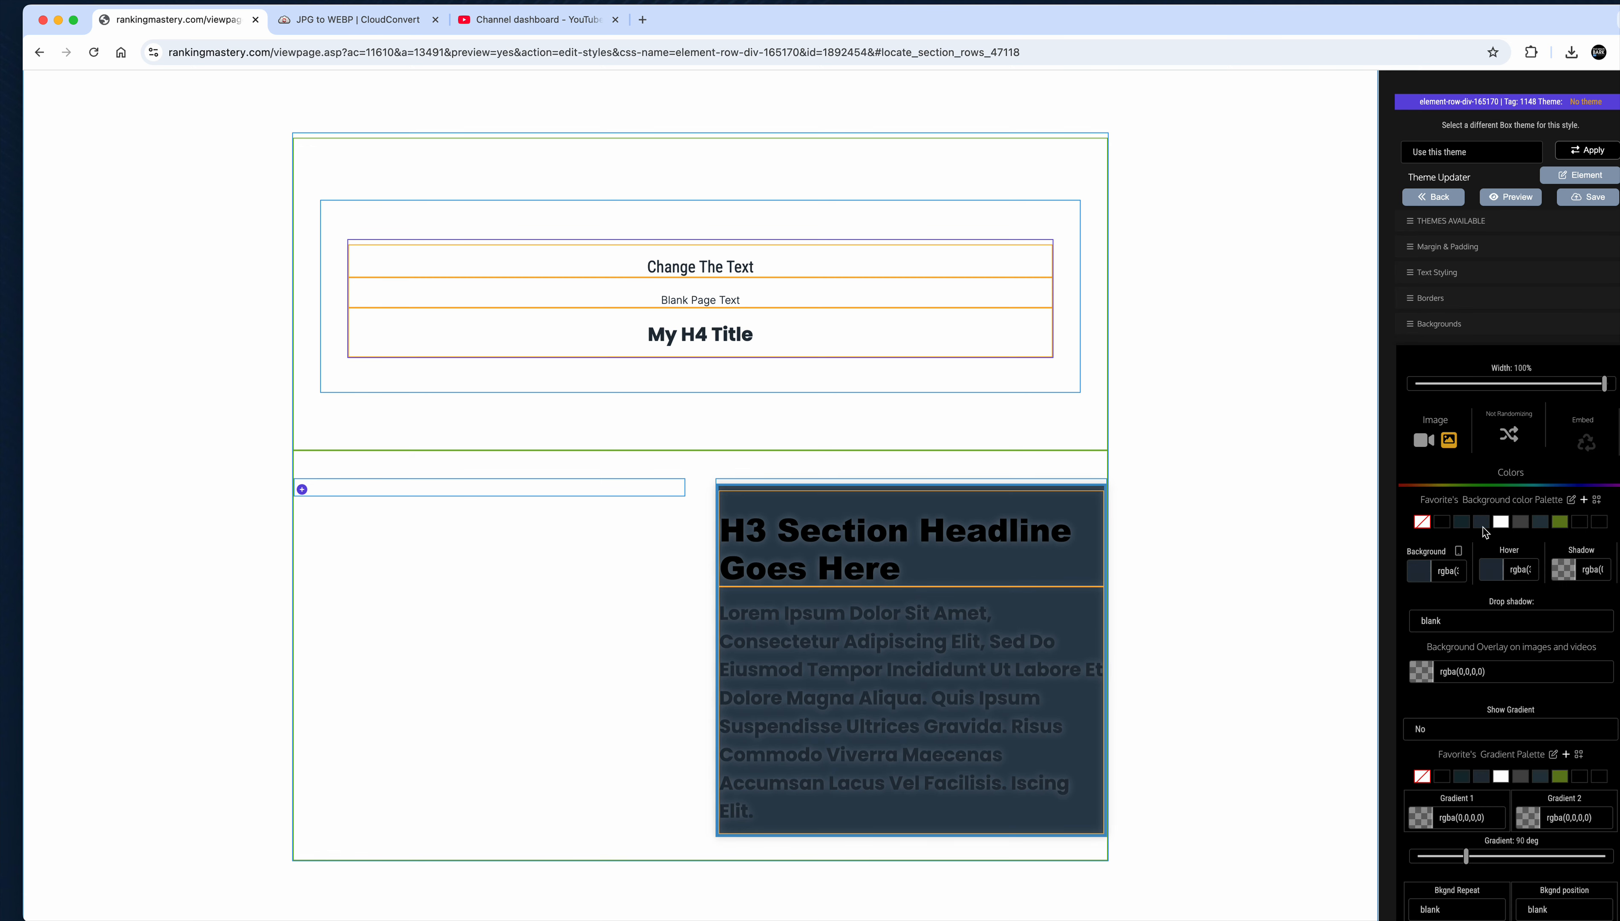
pyautogui.click(1579, 200)
pyautogui.click(1522, 198)
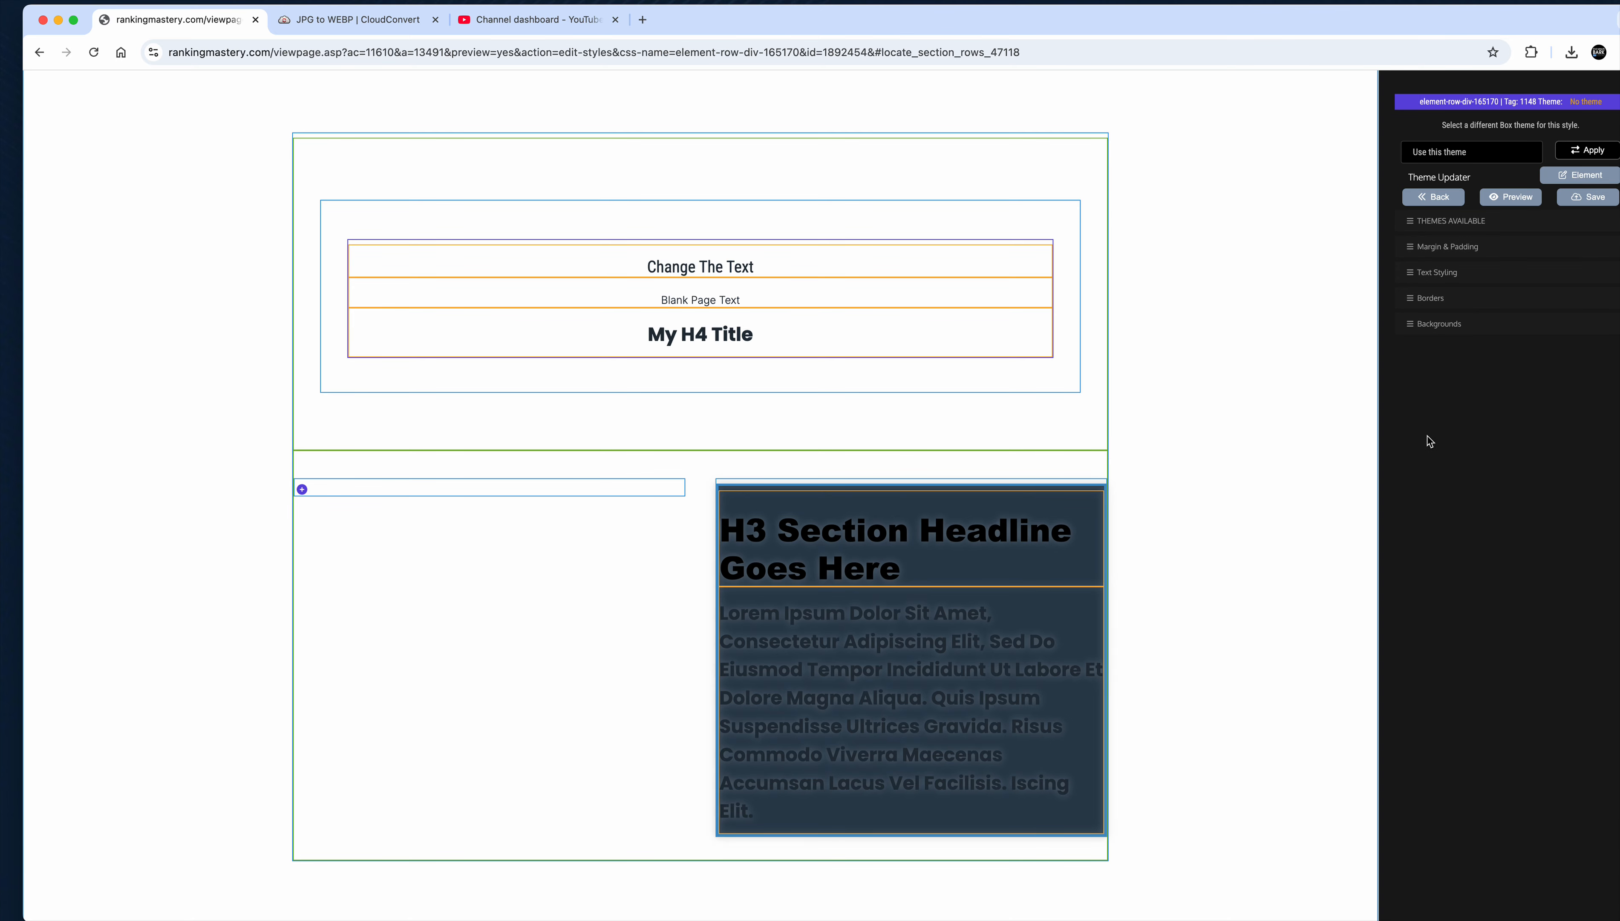
pyautogui.click(1433, 325)
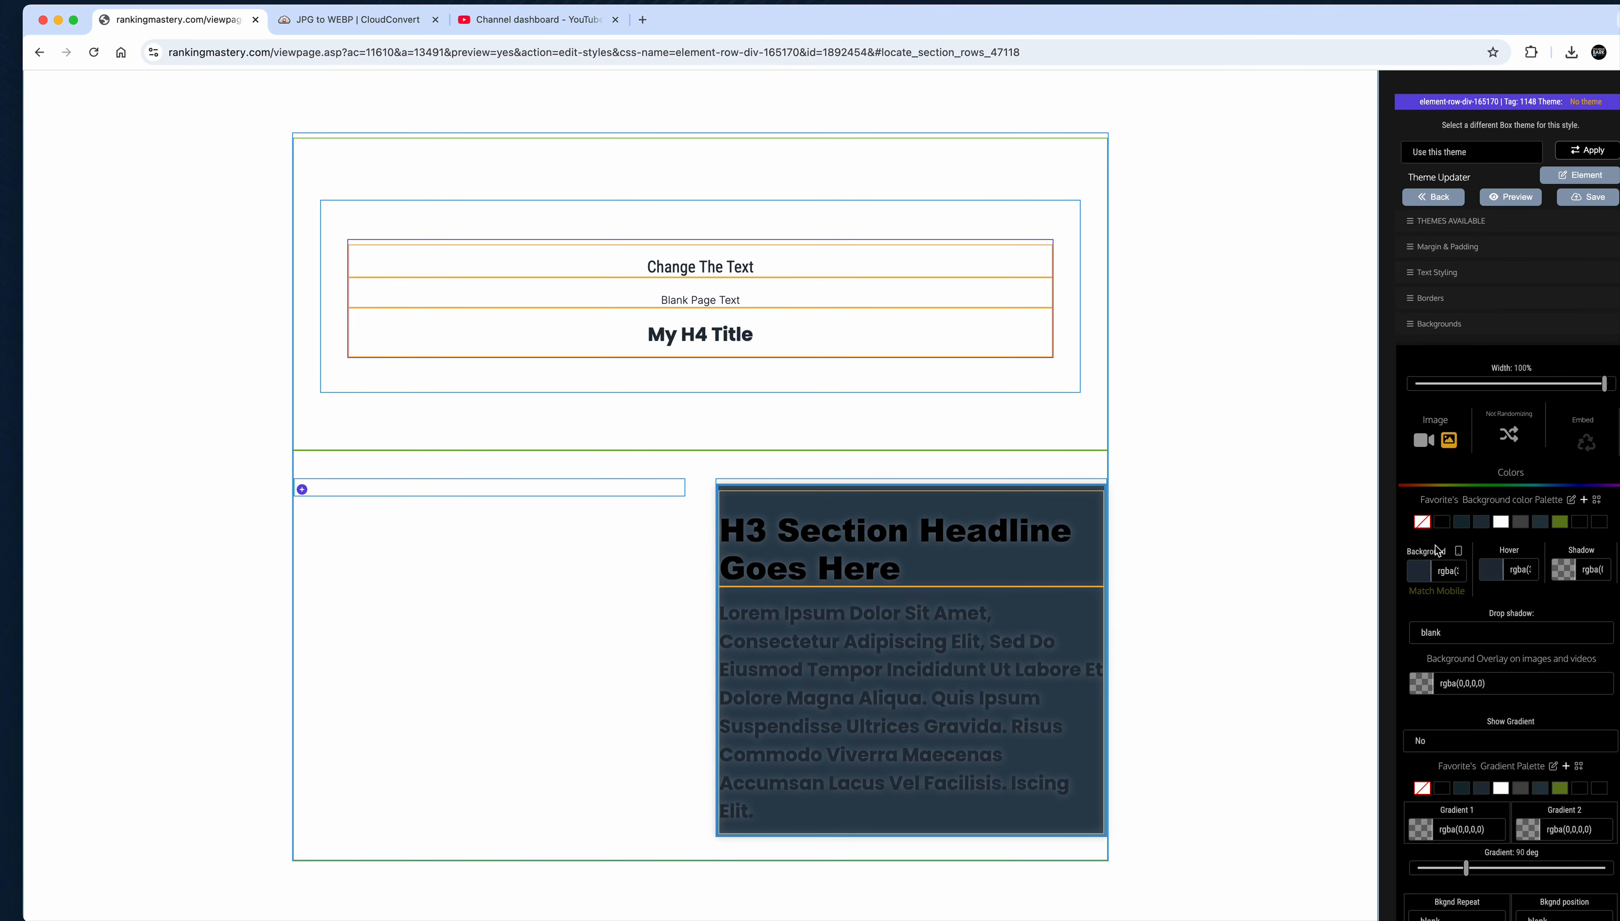
pyautogui.click(1459, 551)
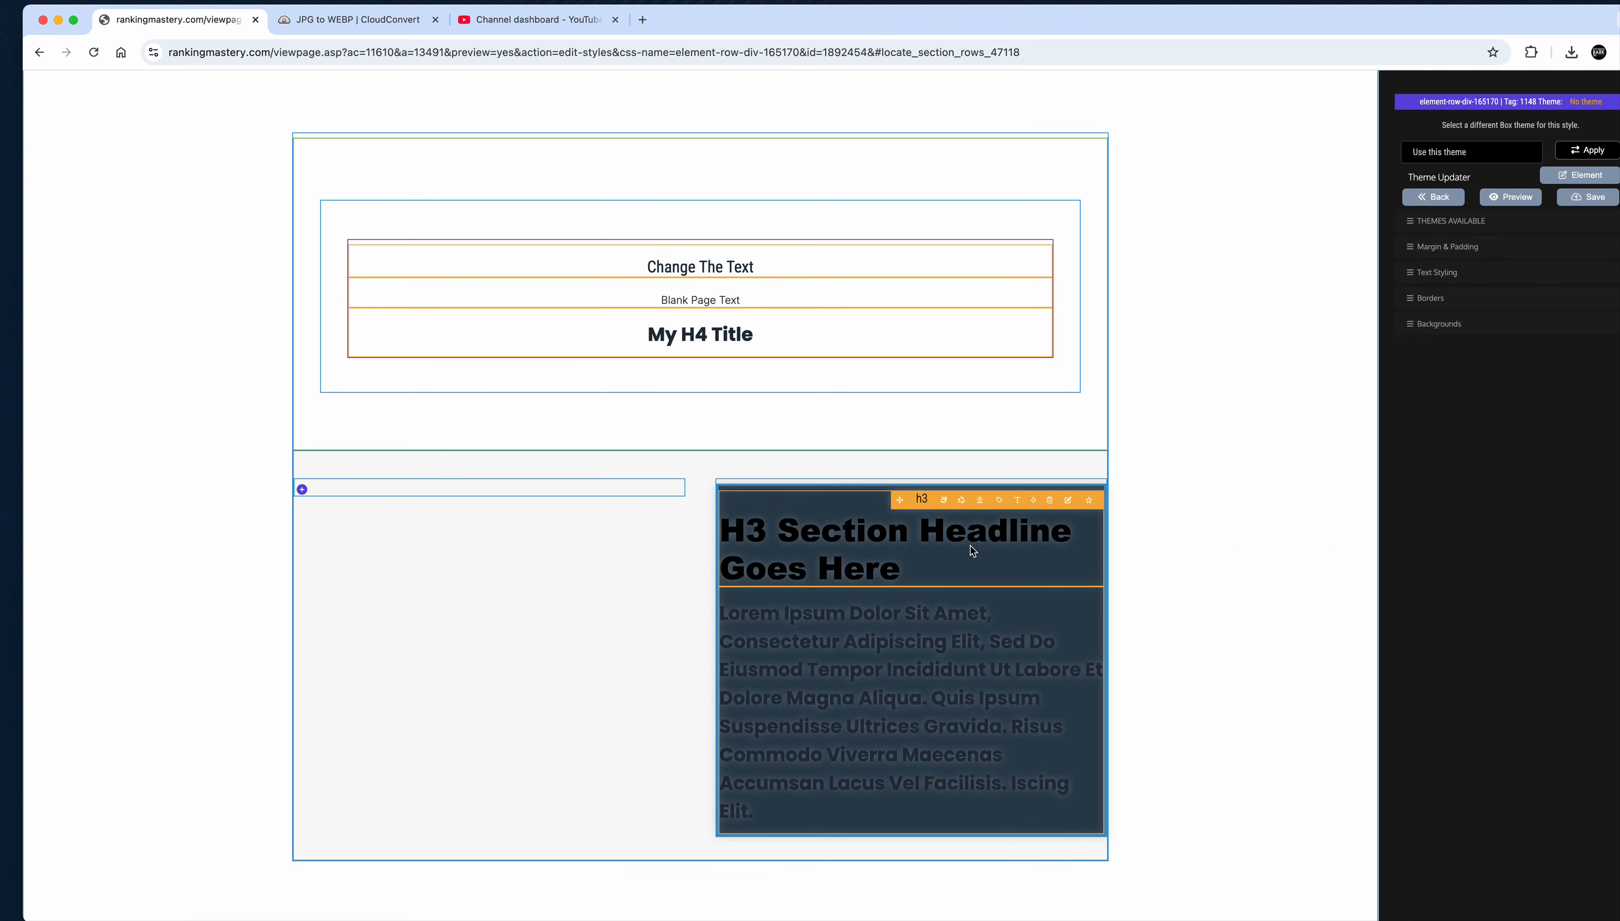
# Set the H3 section headline's text color to white in the dark block, save, and match its mobile text color
pyautogui.moveTo(831, 489)
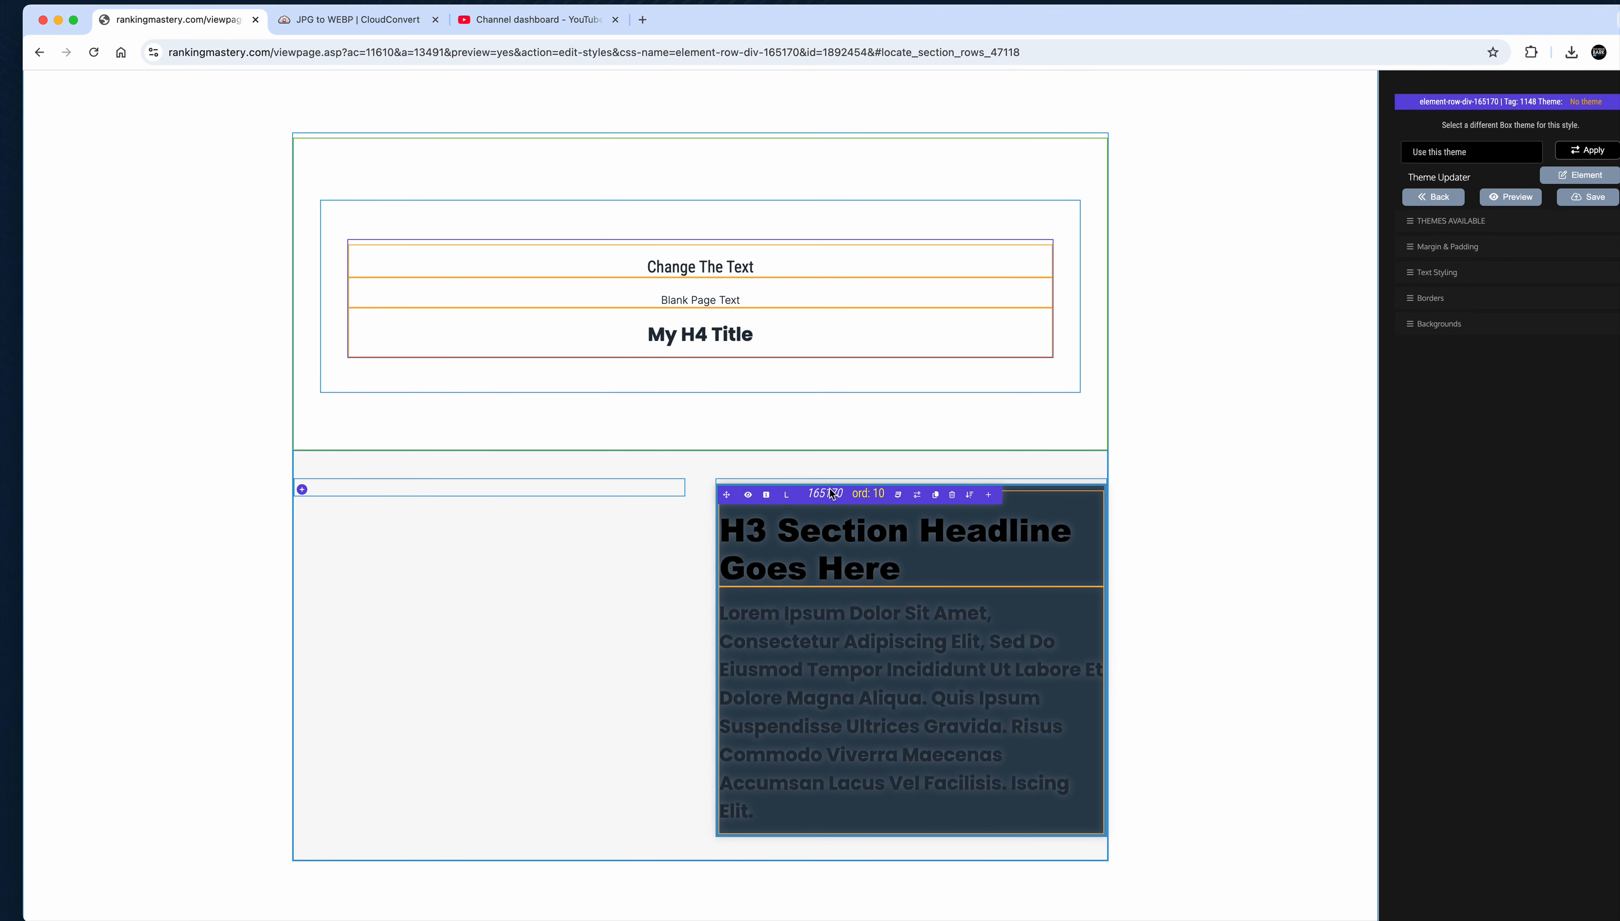
pyautogui.click(939, 503)
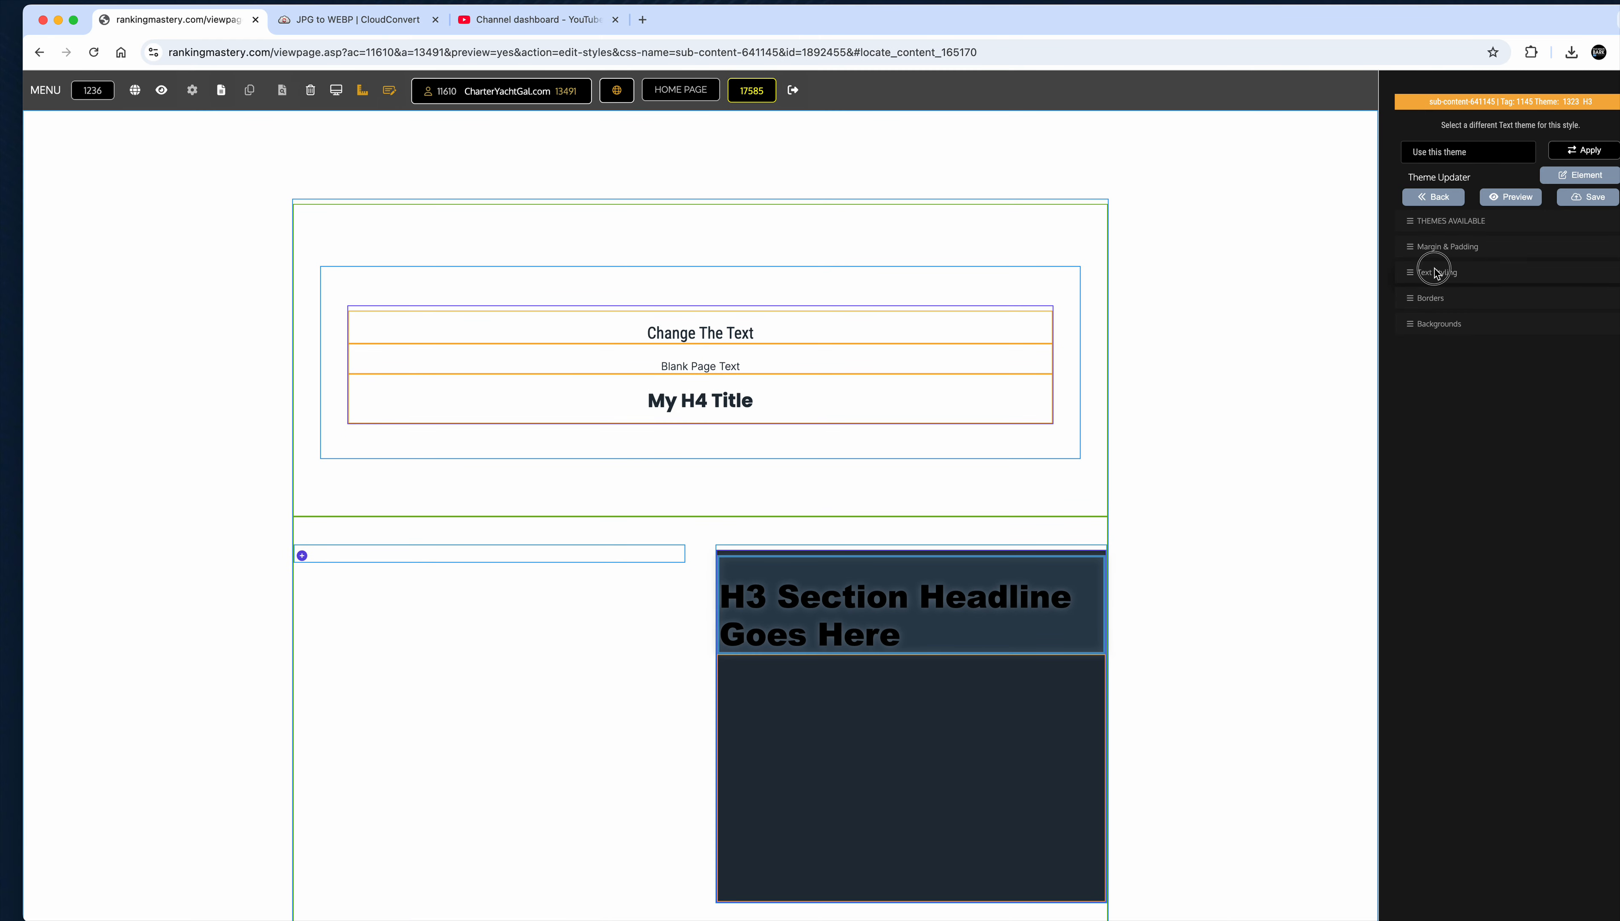
pyautogui.click(1437, 272)
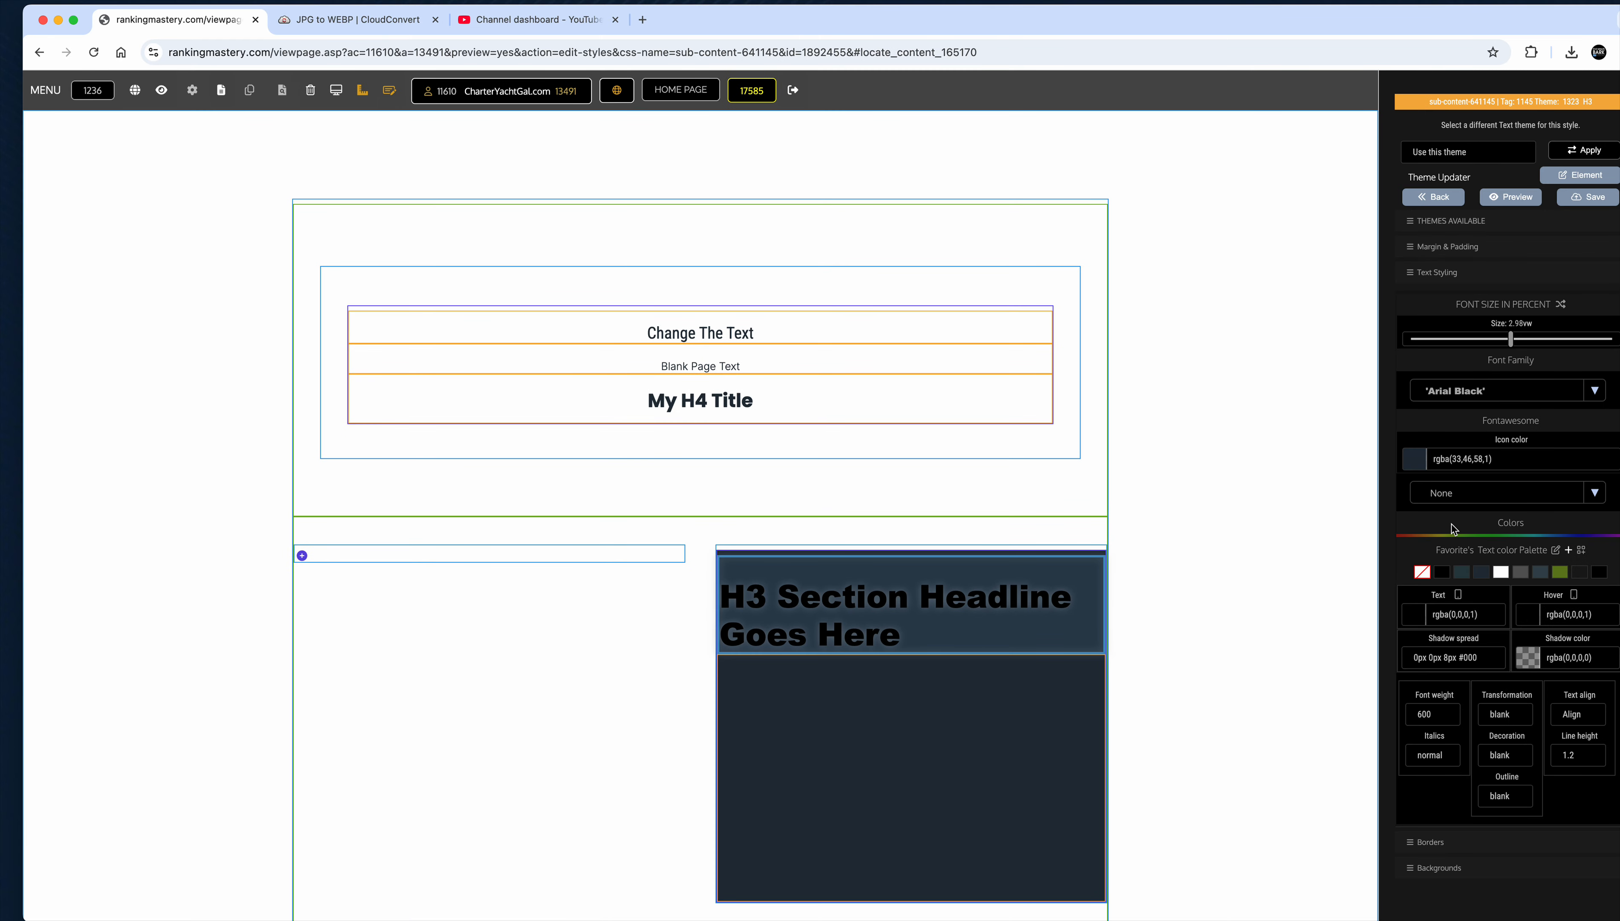
pyautogui.click(1500, 572)
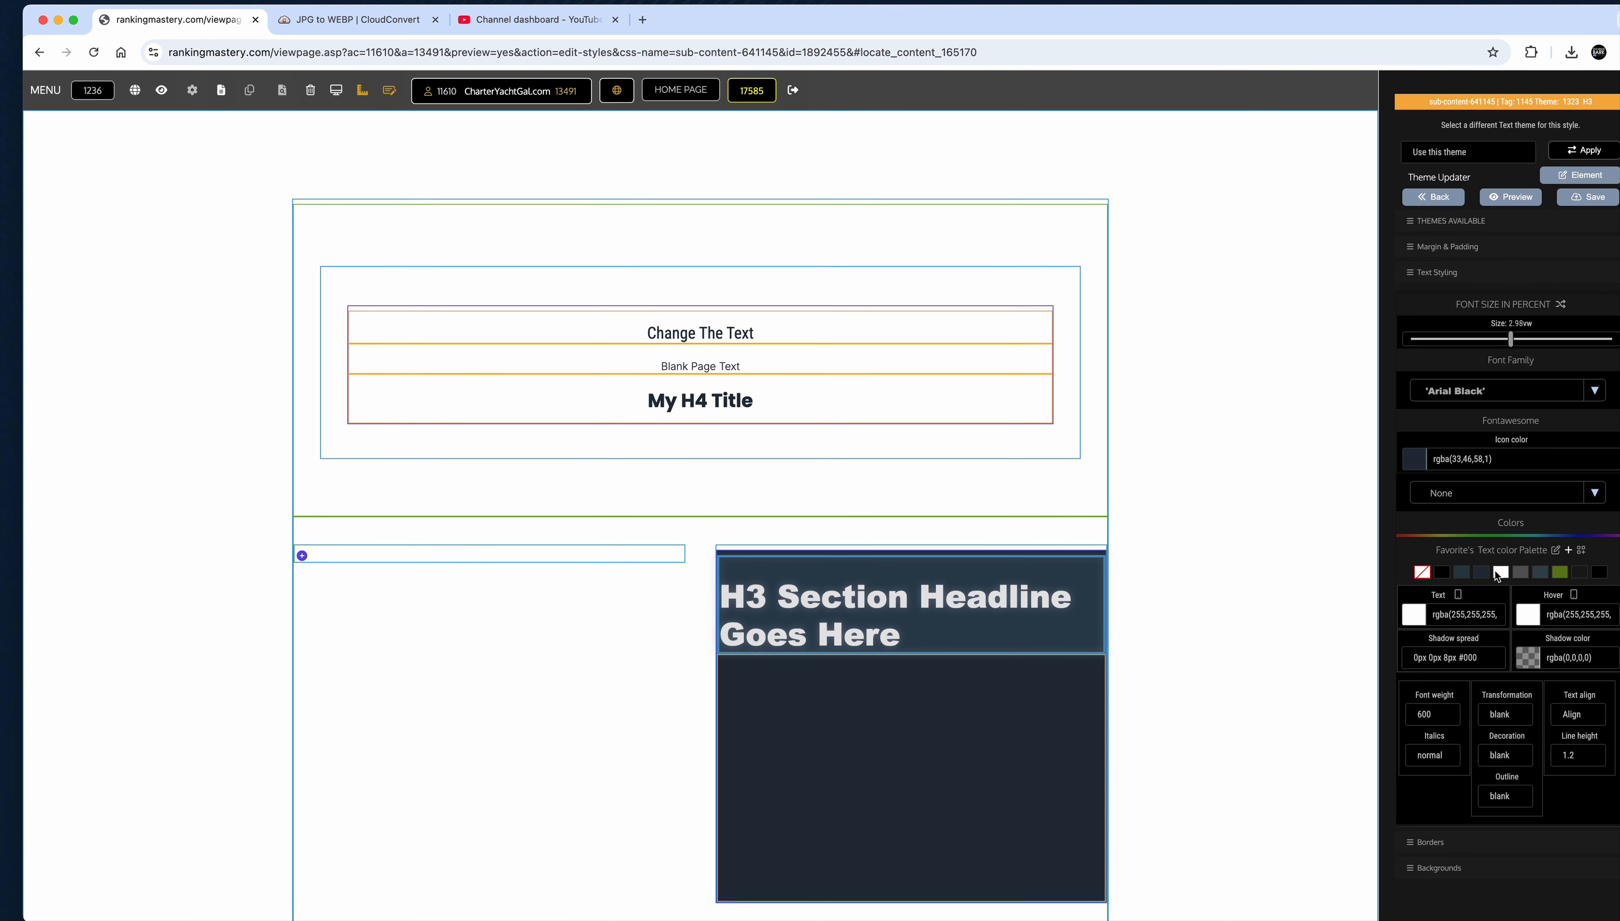
pyautogui.click(1582, 202)
pyautogui.click(1457, 616)
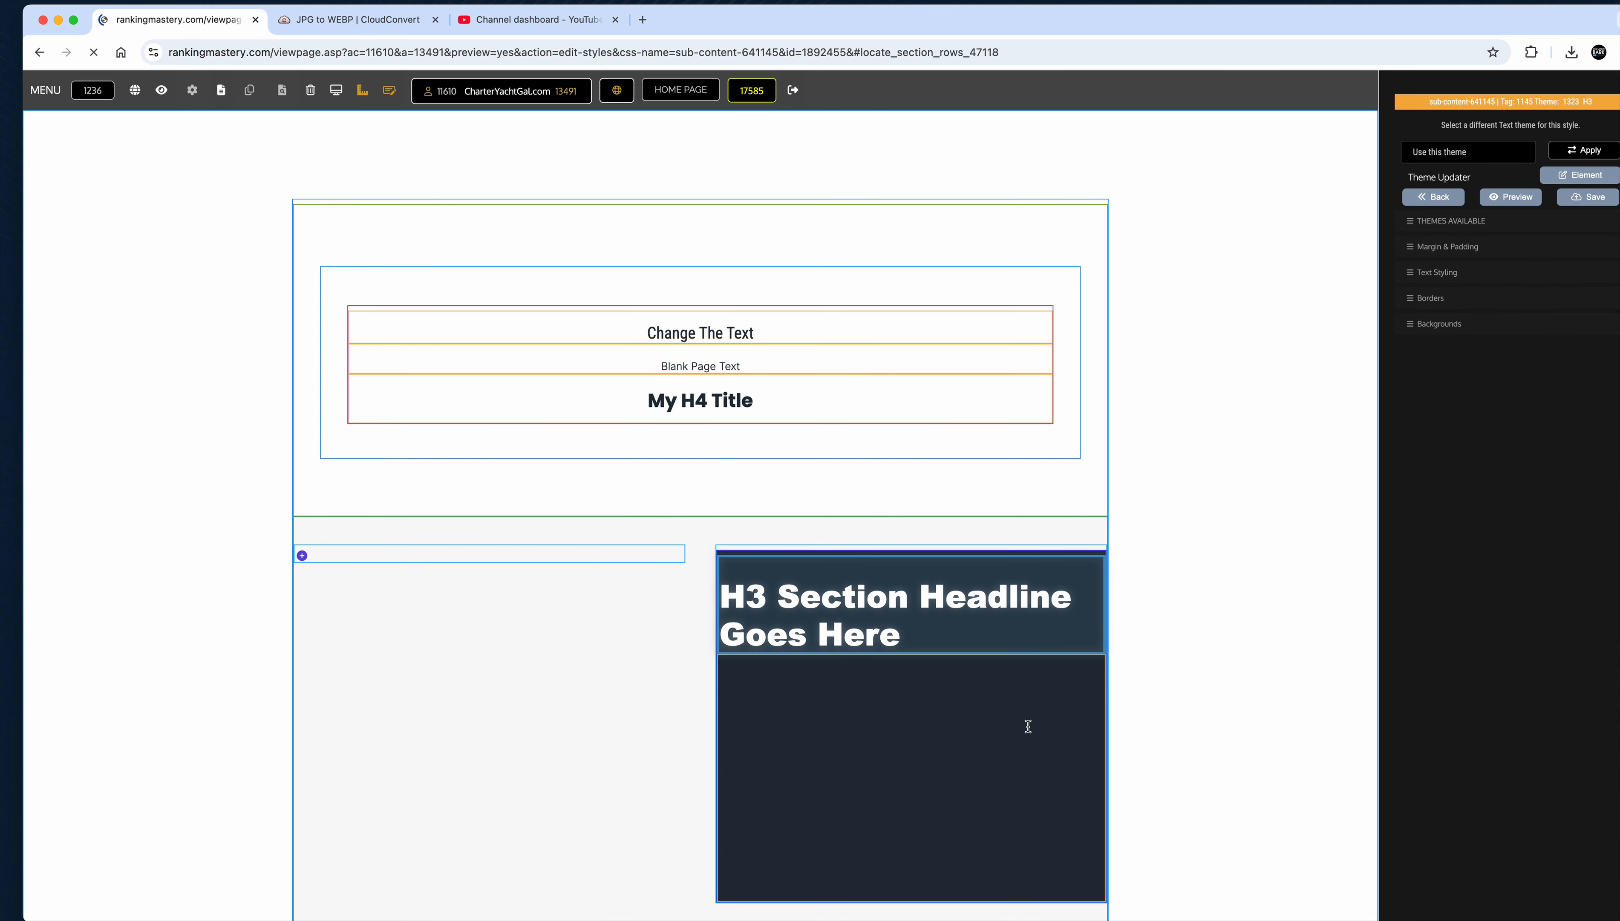
# Set the Lorem Ipsum paragraph's text color to white, save, and match its mobile text color
pyautogui.click(948, 600)
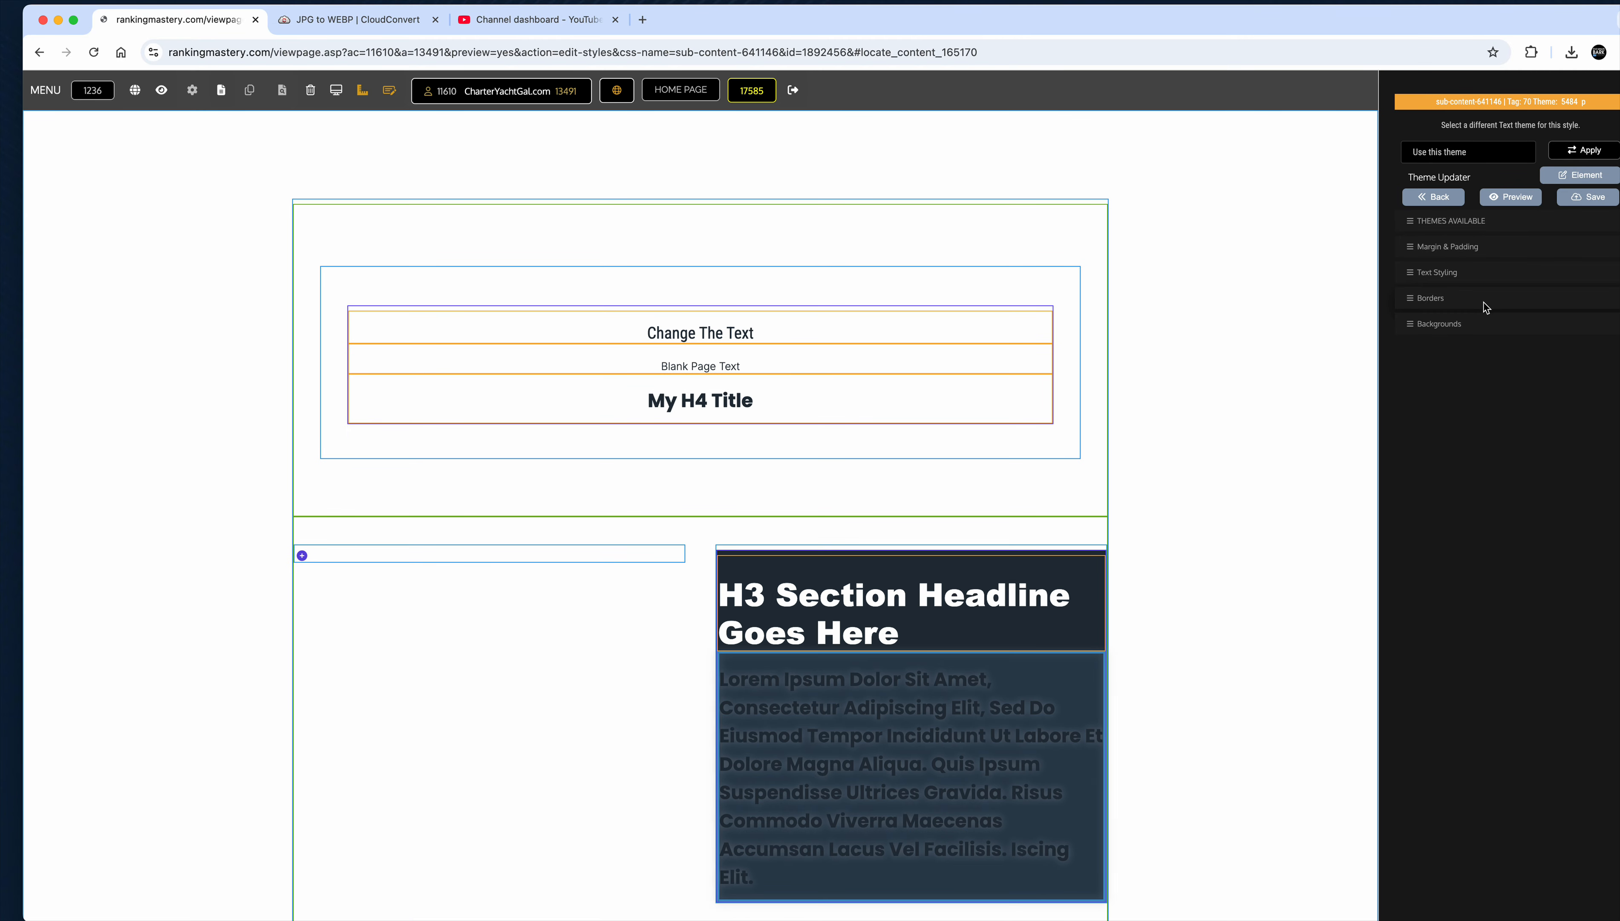
pyautogui.click(1460, 278)
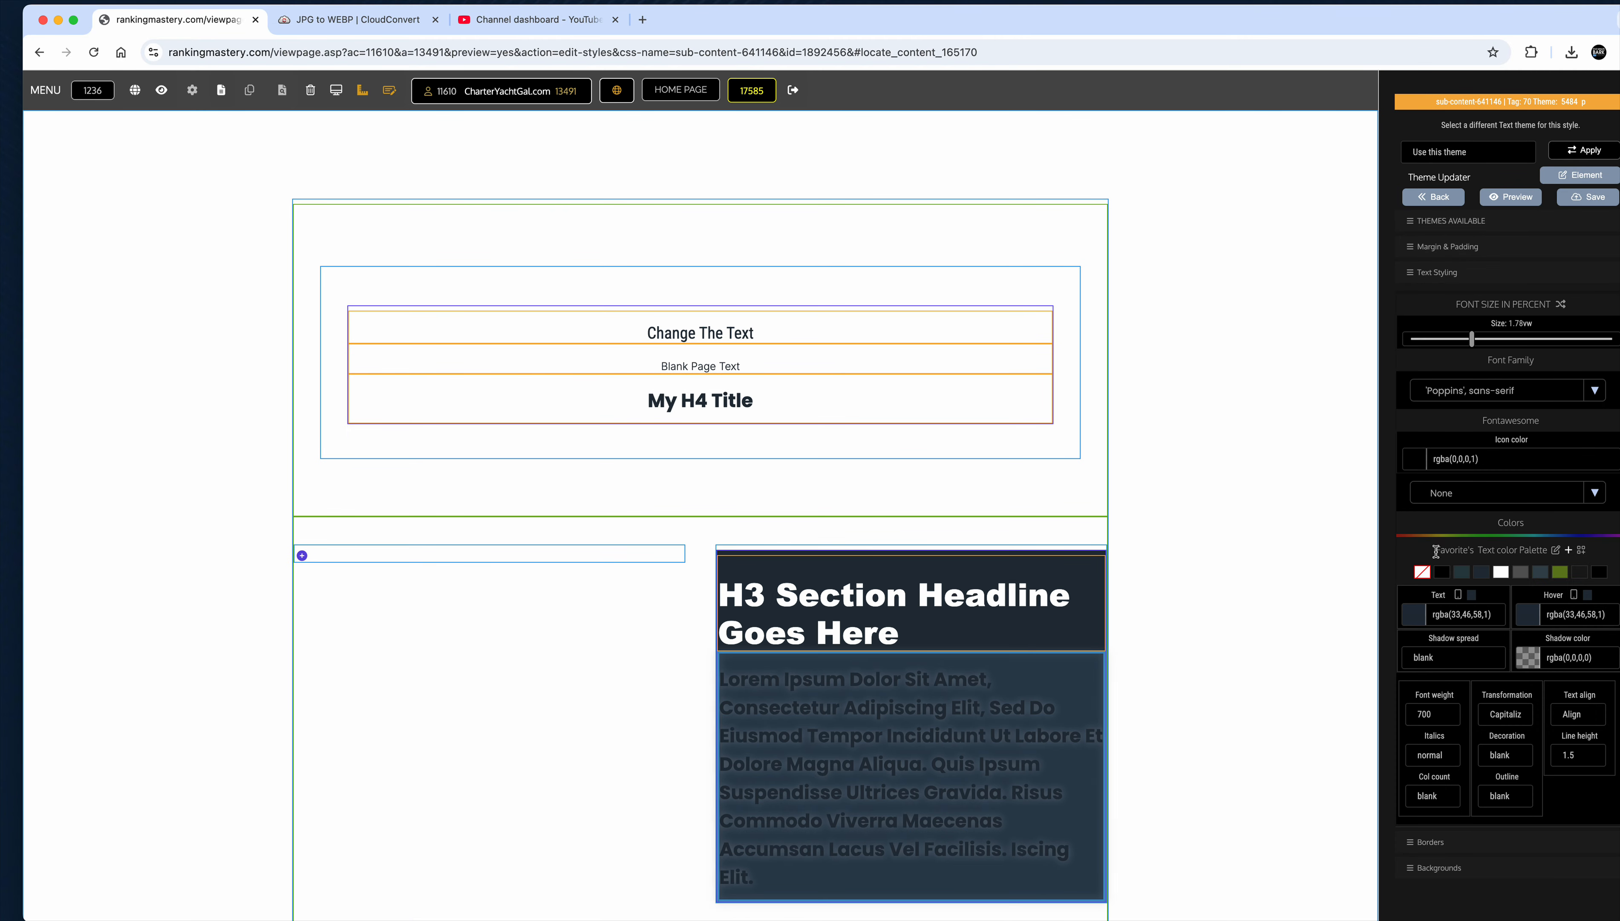
pyautogui.click(1500, 572)
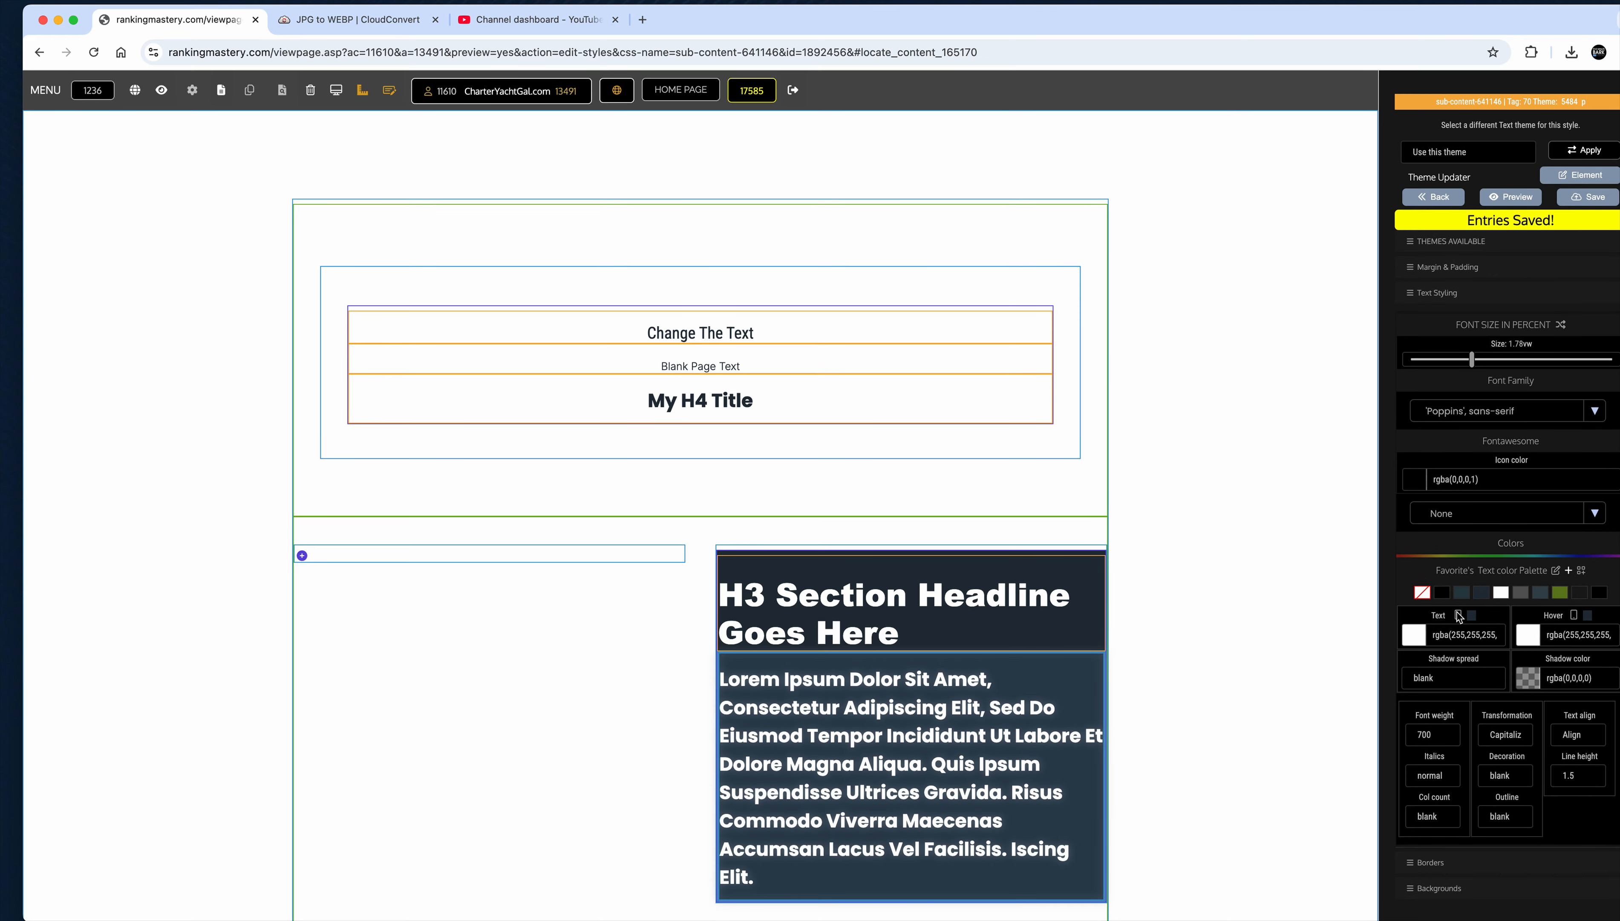
pyautogui.click(1459, 615)
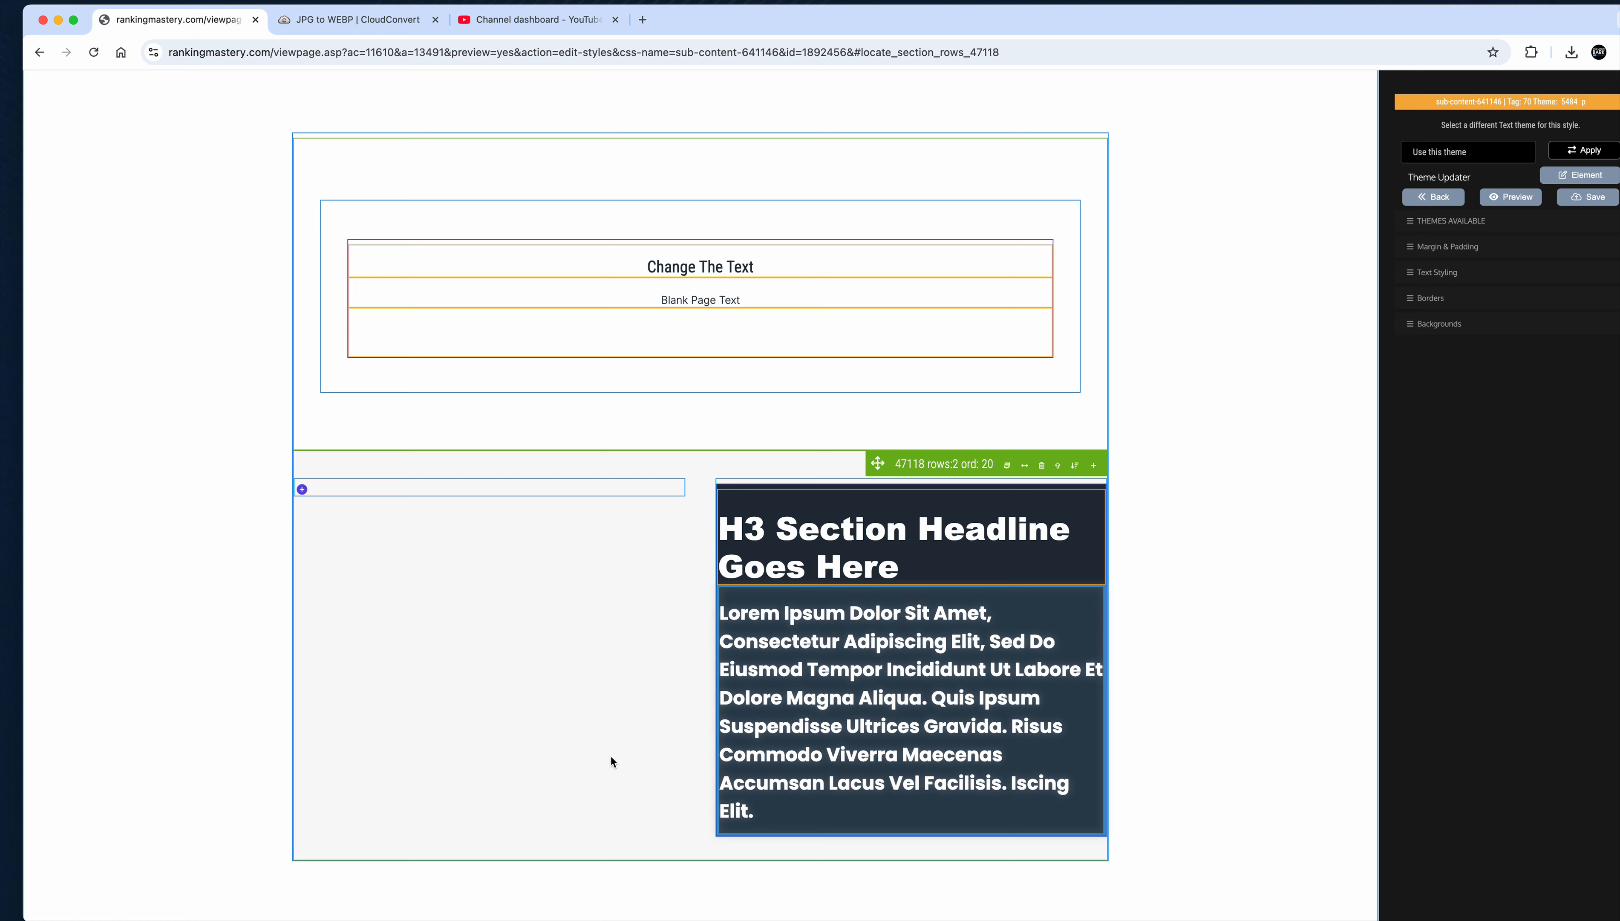
# Open the margin and padding settings of the dark text block in the second column
pyautogui.moveTo(854, 483)
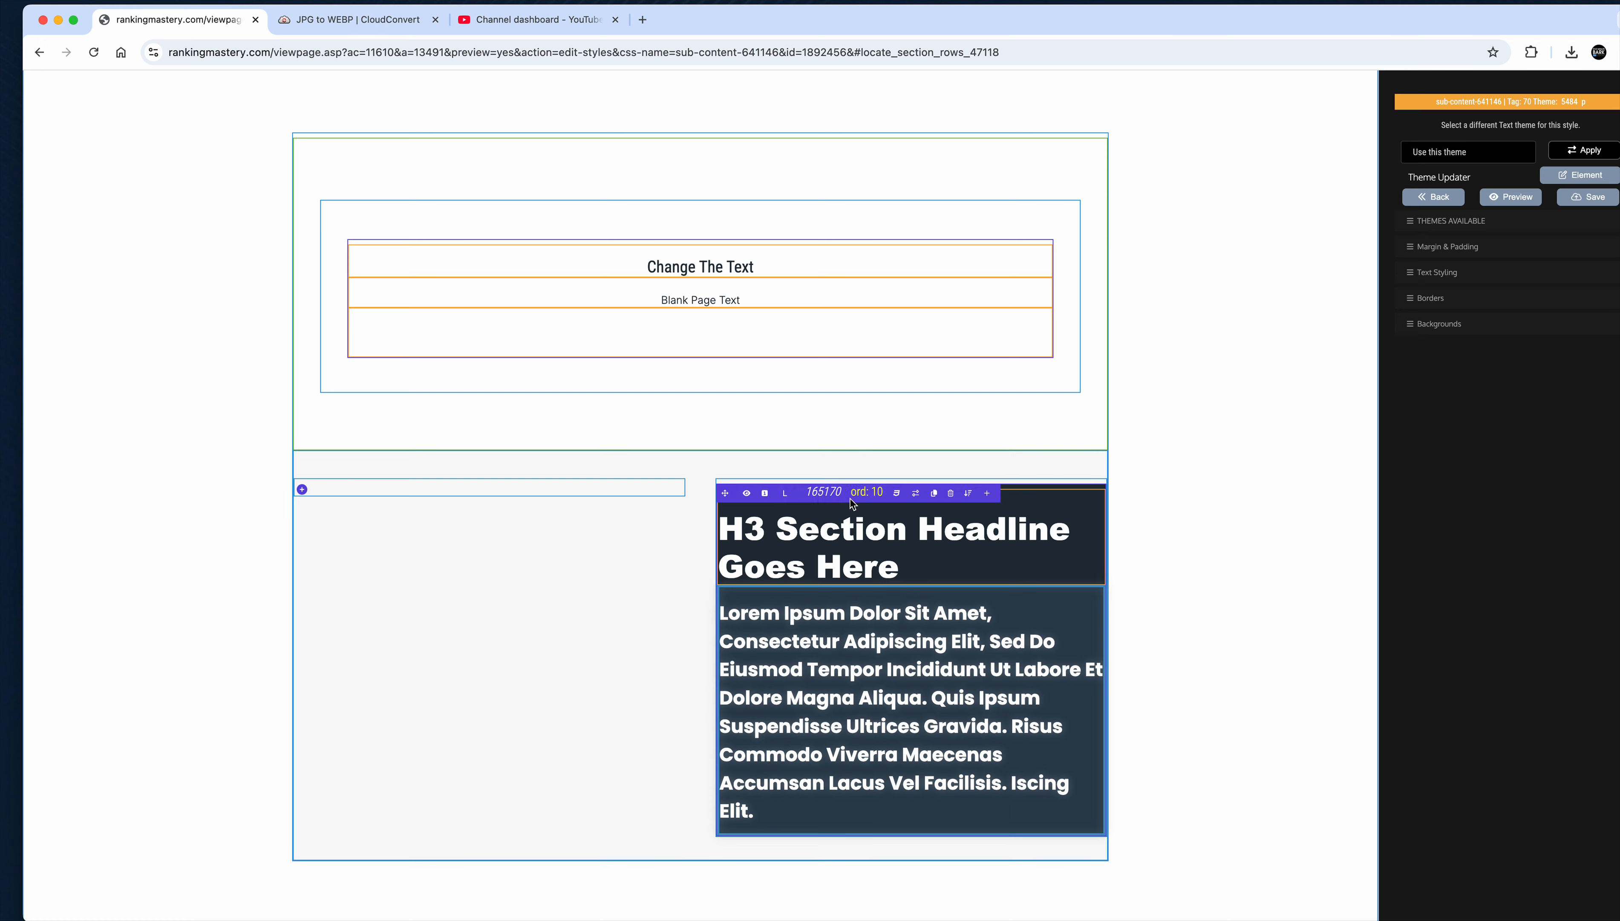
pyautogui.click(897, 493)
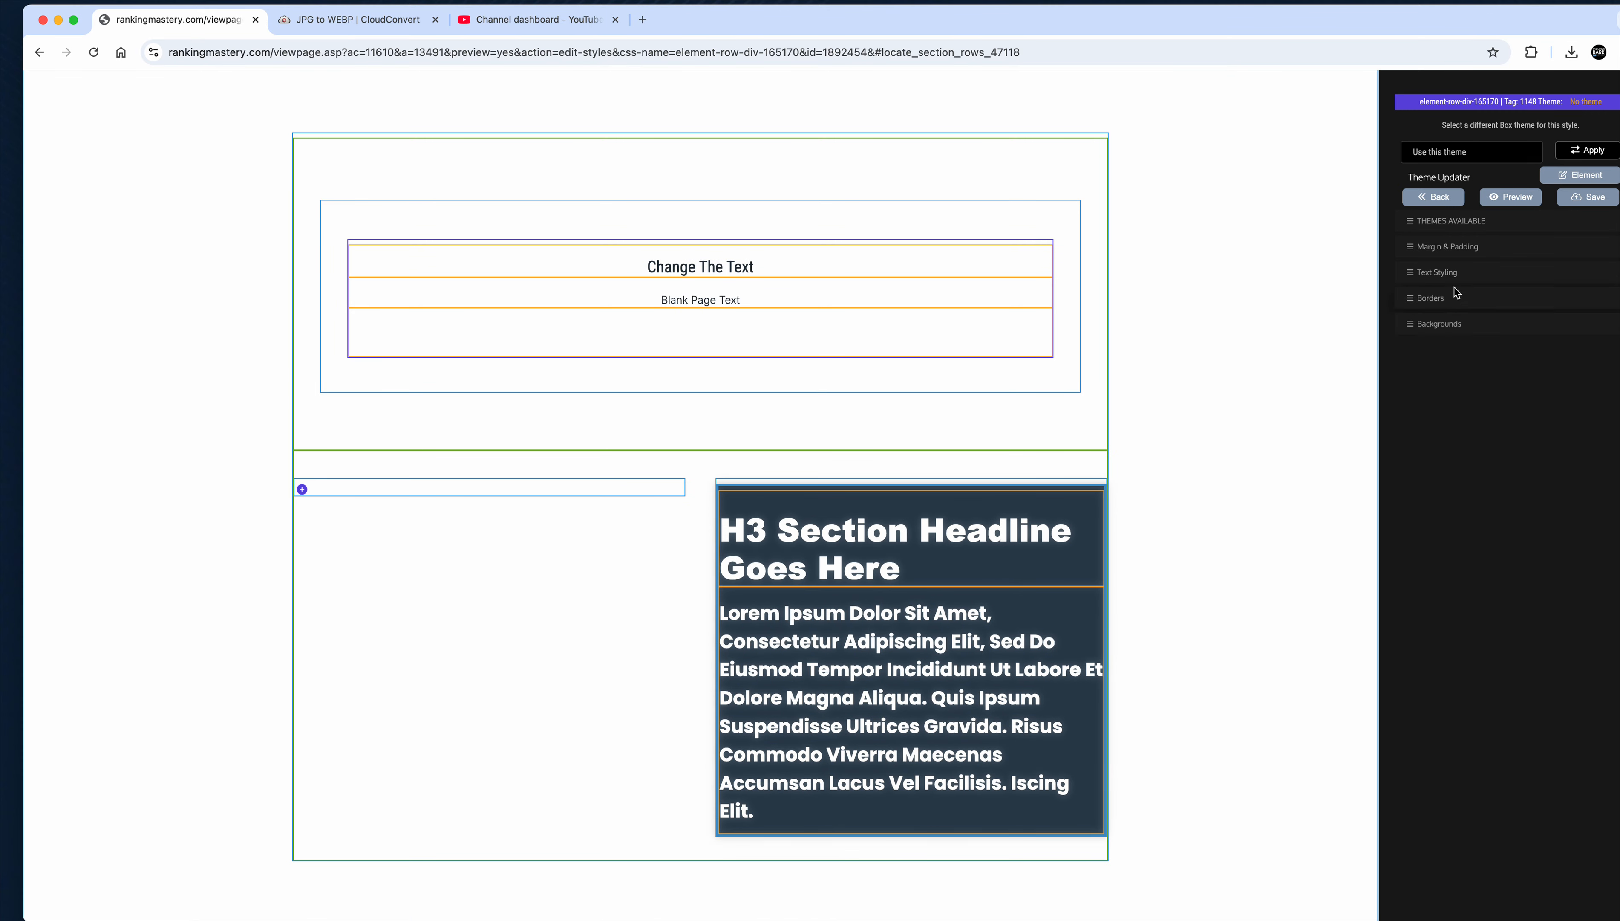
pyautogui.click(1447, 249)
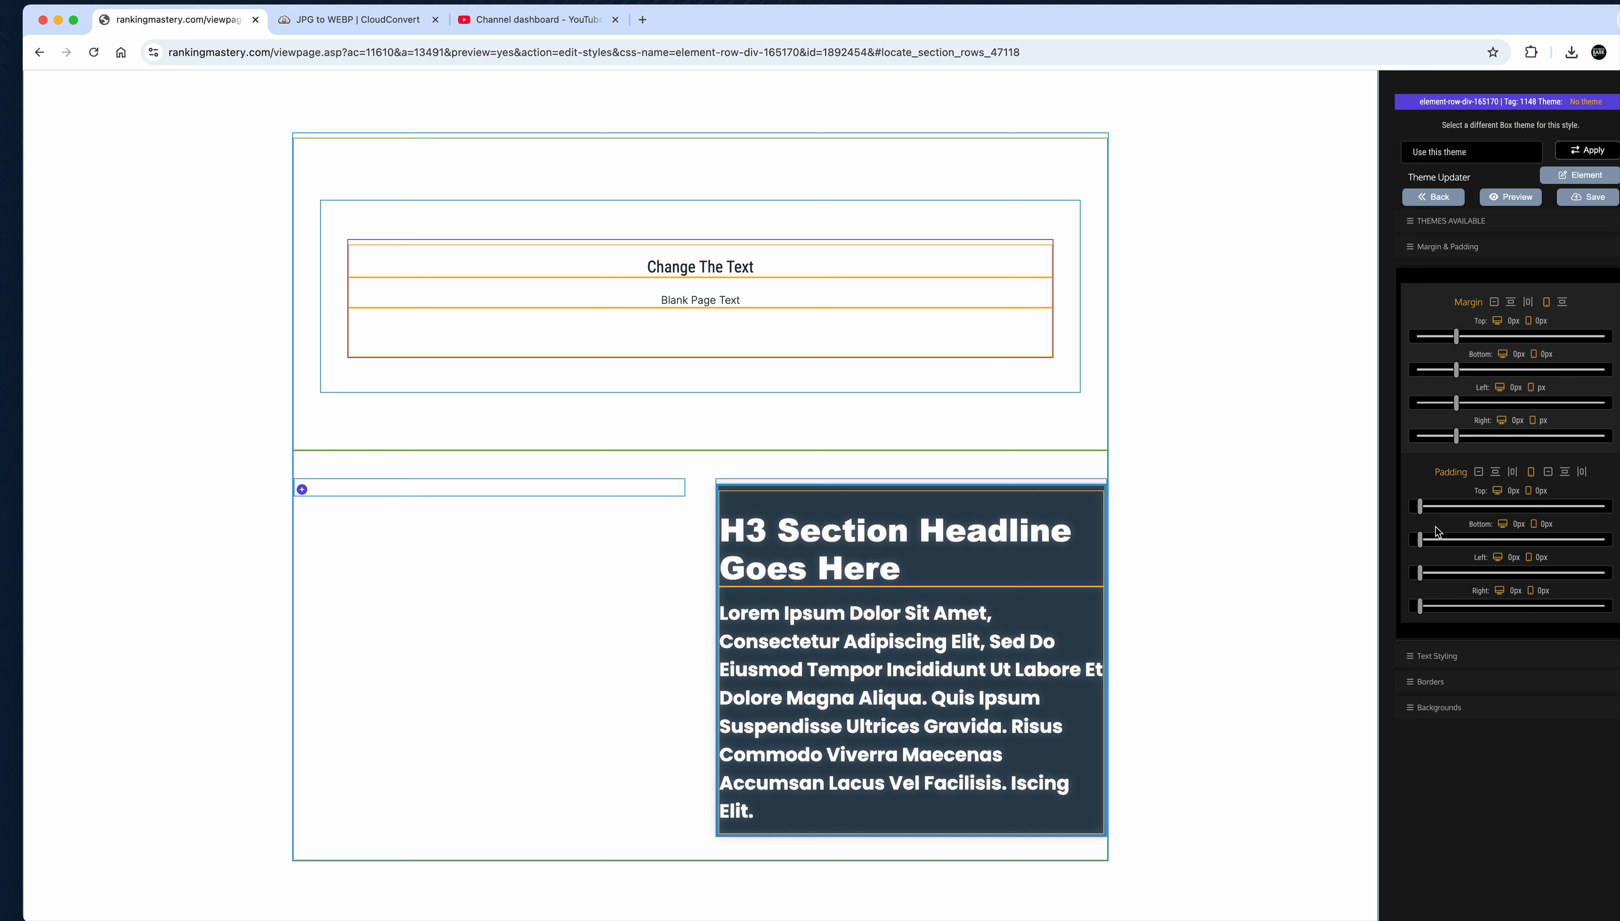
pyautogui.click(1438, 510)
pyautogui.moveTo(1421, 508)
pyautogui.mouseDown()
pyautogui.moveTo(1458, 510)
pyautogui.moveTo(1408, 514)
pyautogui.mouseUp()
pyautogui.moveTo(1419, 572)
pyautogui.mouseDown()
pyautogui.moveTo(1435, 573)
pyautogui.moveTo(1418, 579)
pyautogui.mouseUp()
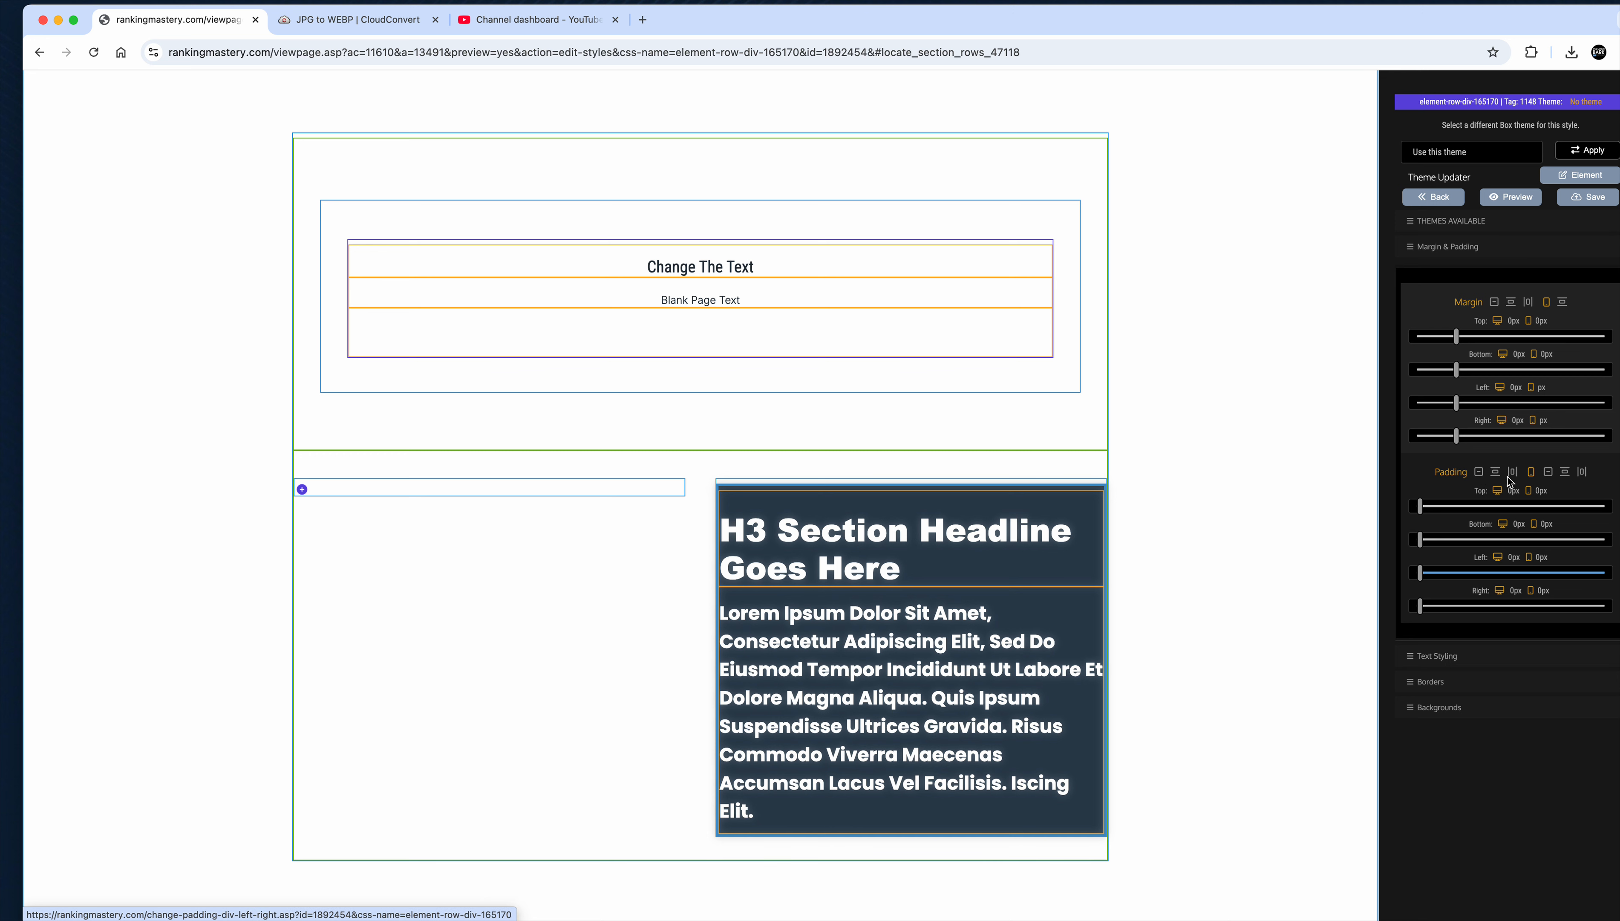
# Apply the all-sides padding preset of 45px top and bottom and 35px left and right, plus the all-sides mobile padding preset
pyautogui.click(1480, 475)
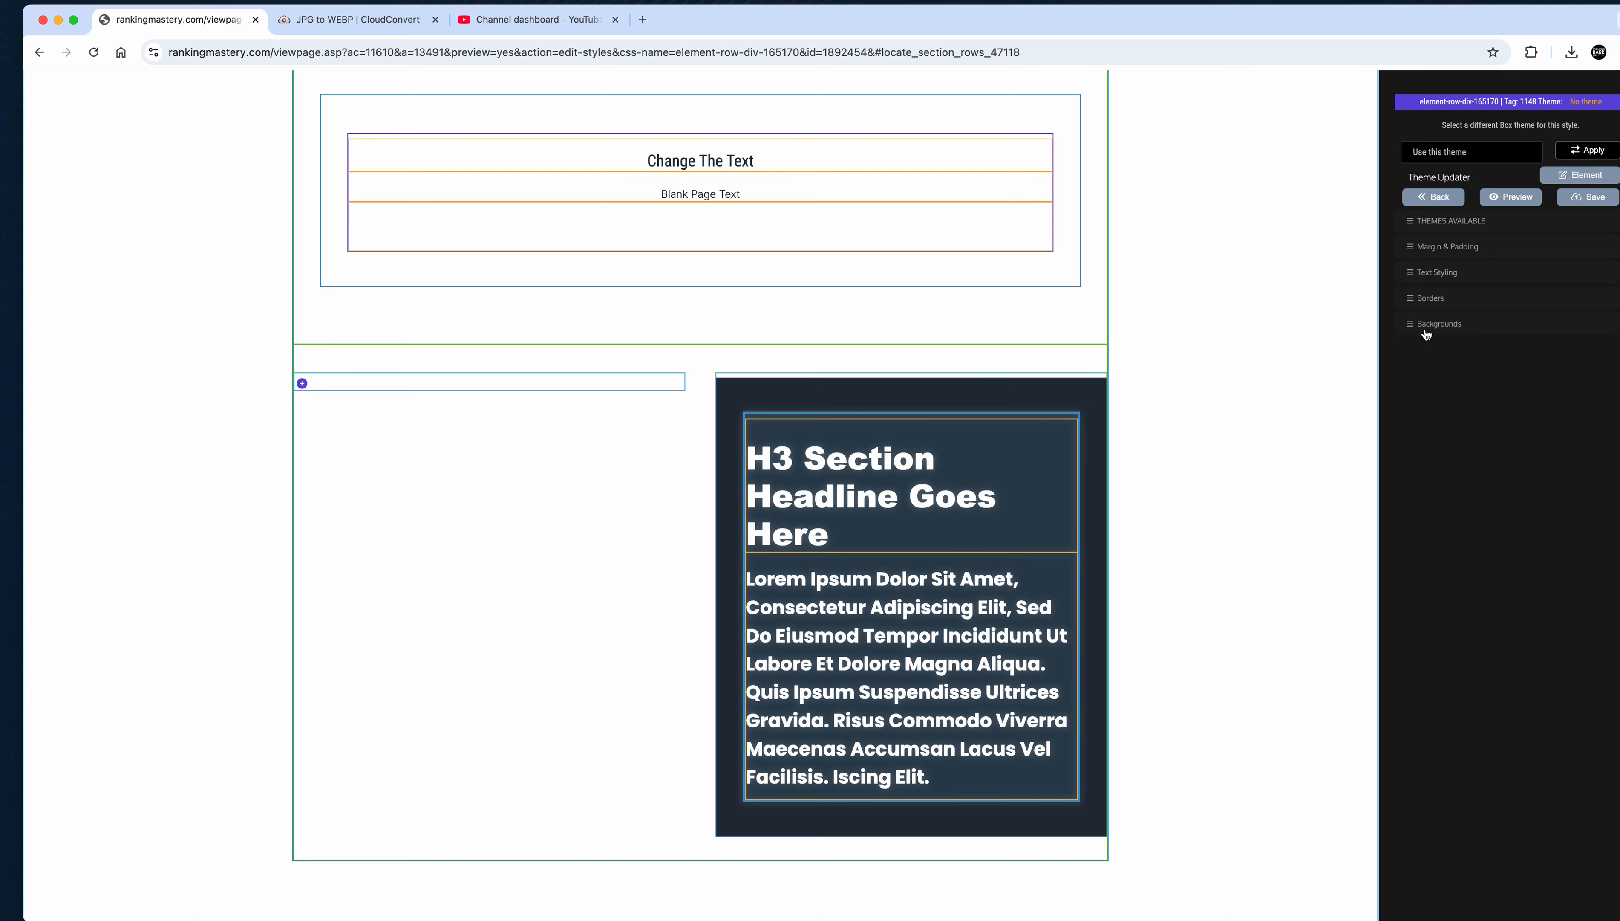
pyautogui.click(1444, 247)
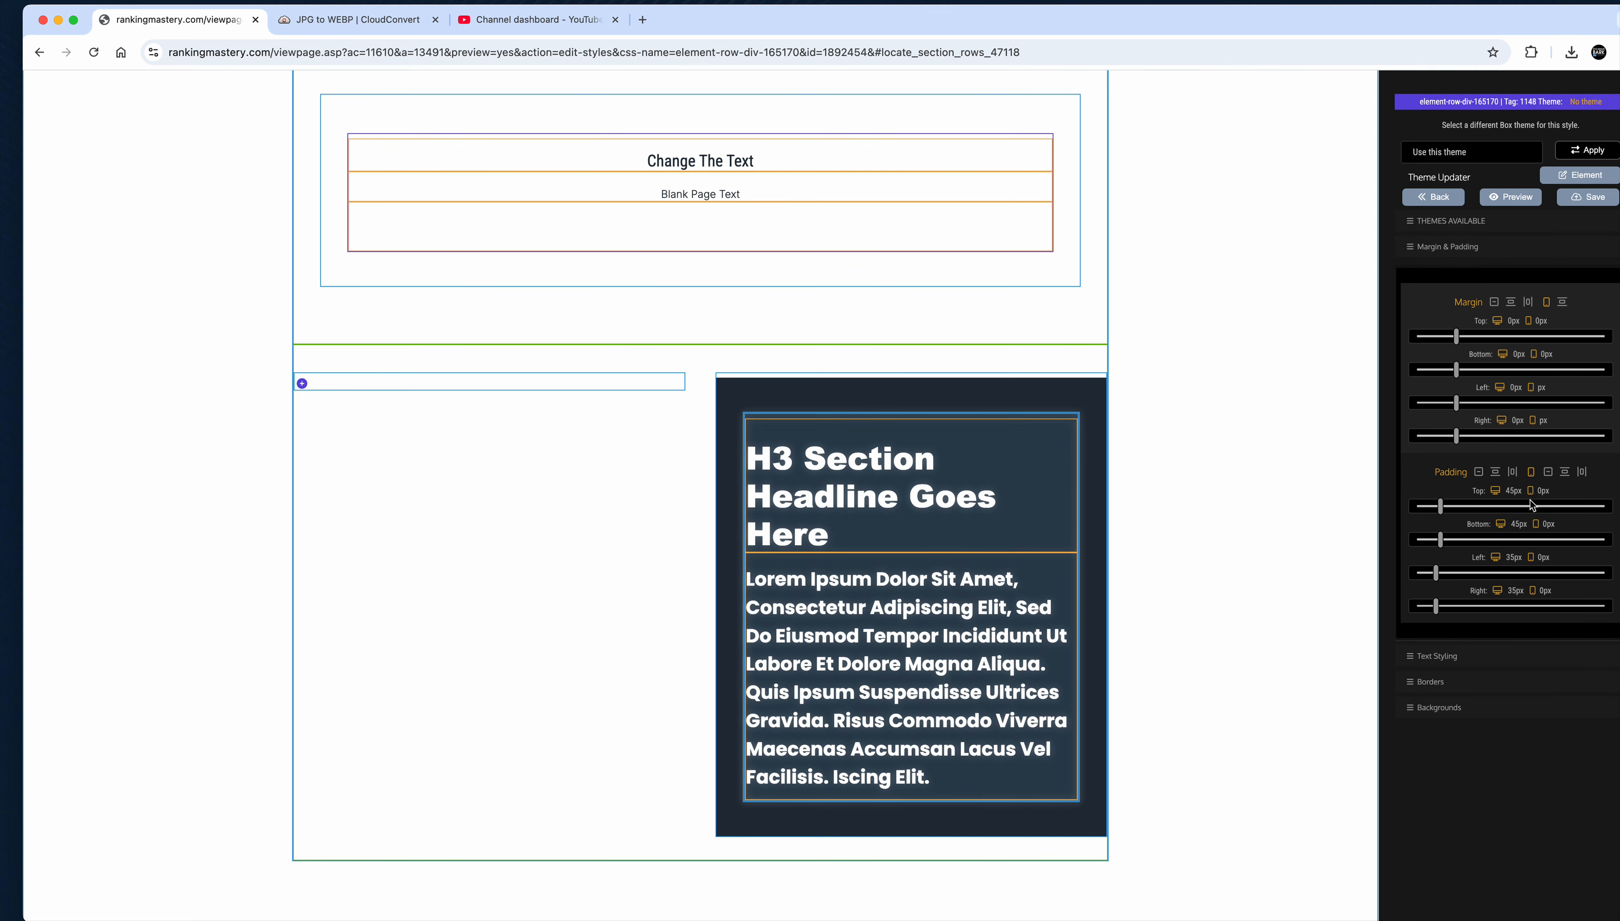
pyautogui.click(1546, 473)
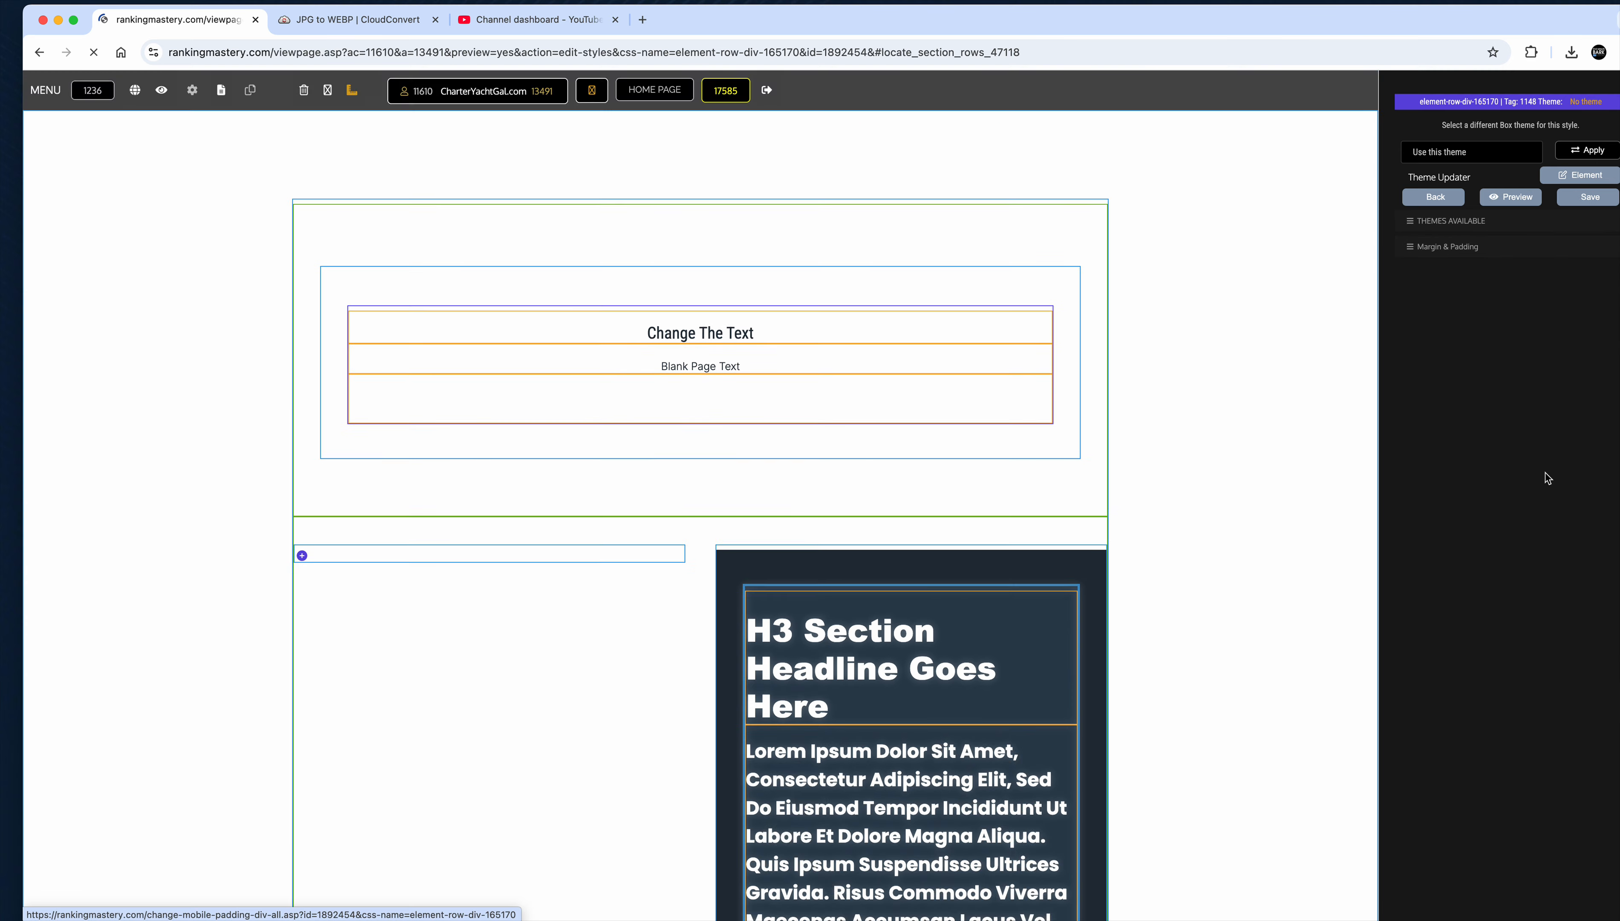
# Add another text block with an H3 section headline below the dark text block in the second column
pyautogui.scroll(-3, 1074, 485)
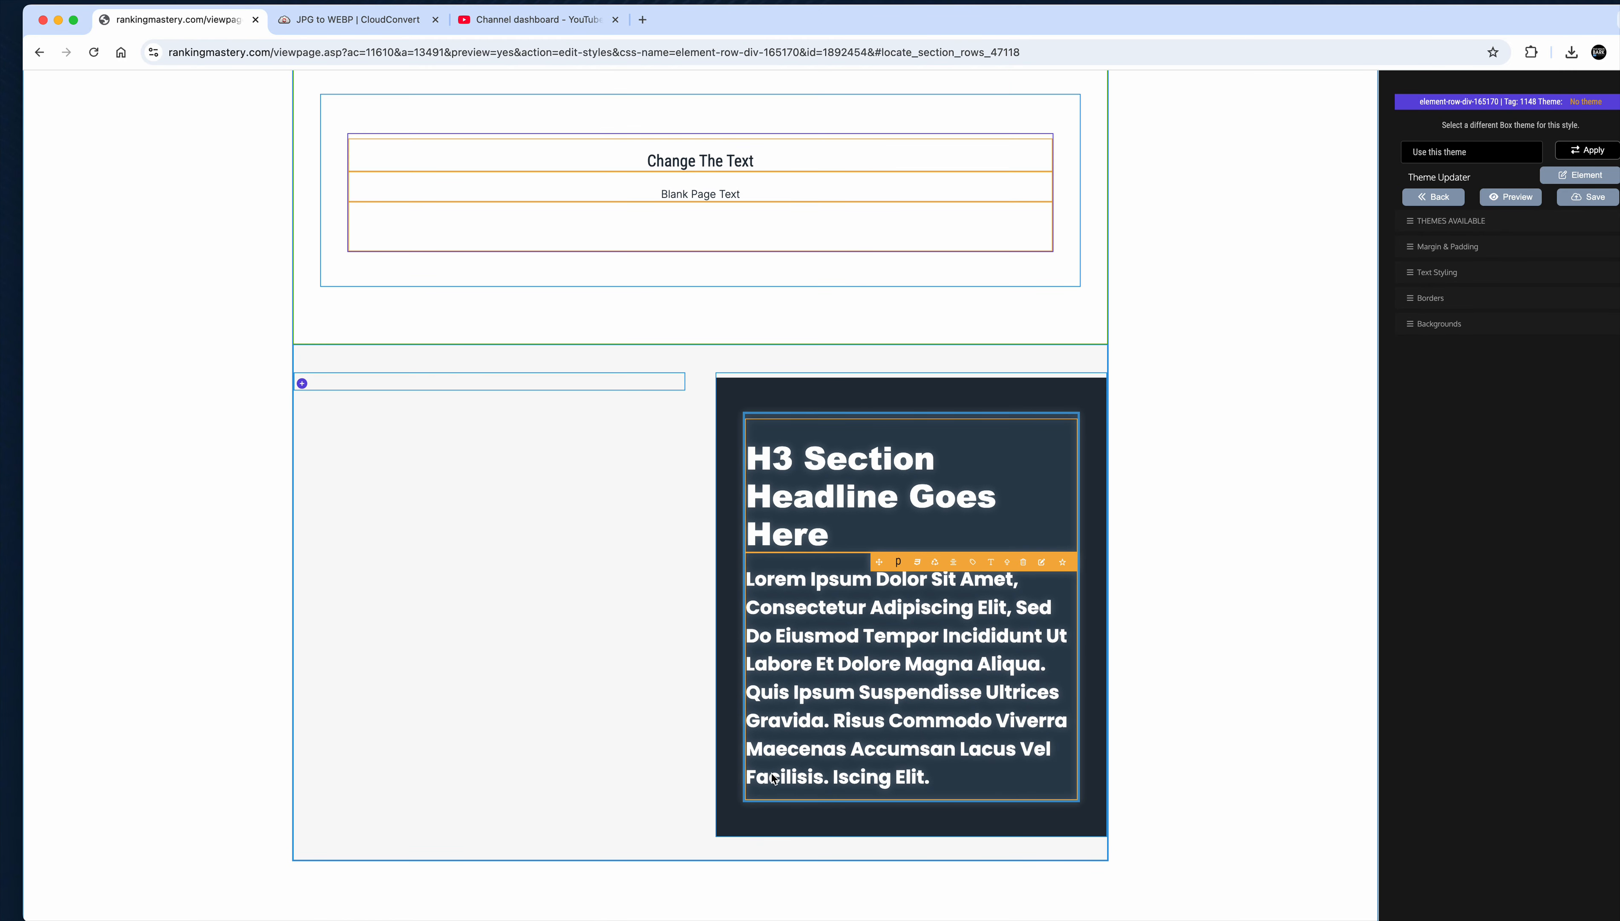
pyautogui.scroll(-2, 771, 773)
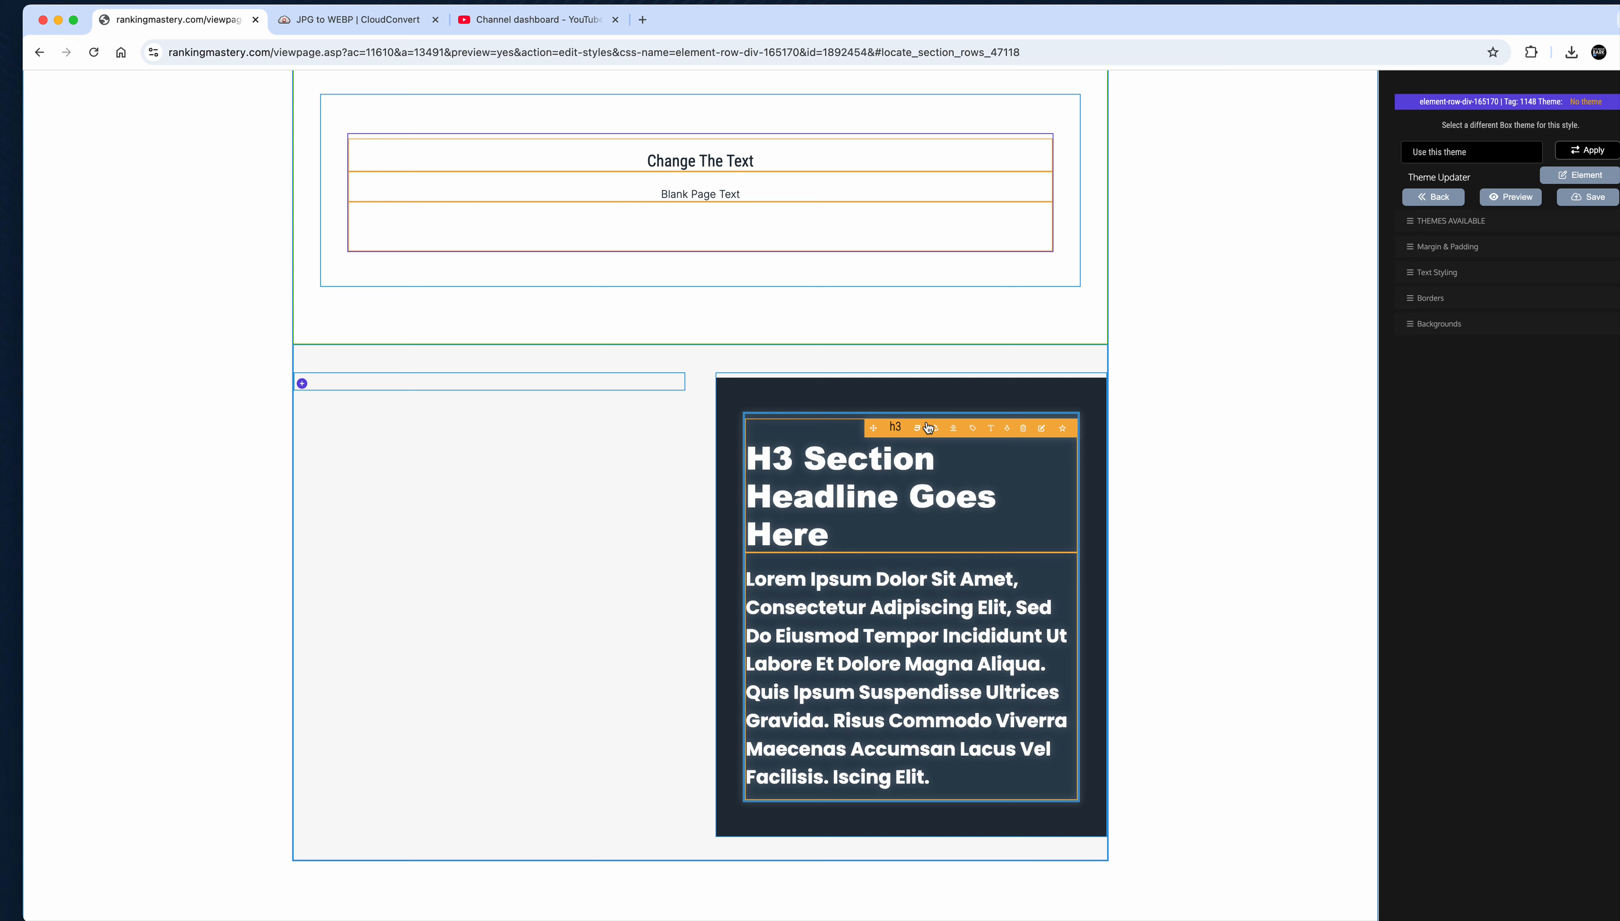
pyautogui.moveTo(1015, 426)
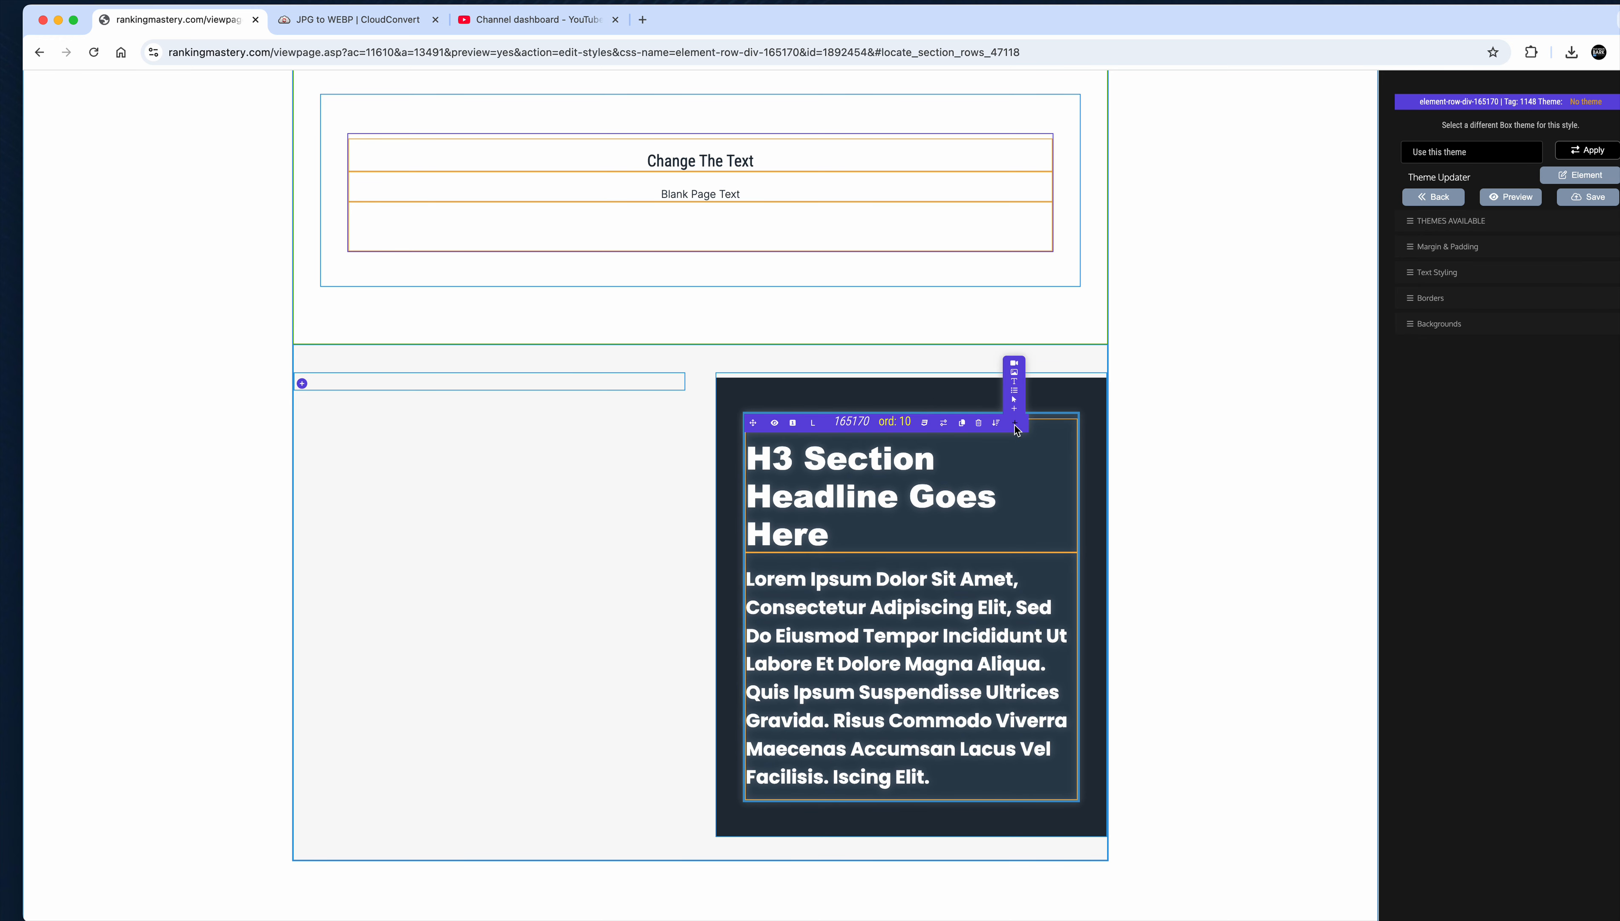
pyautogui.click(1016, 382)
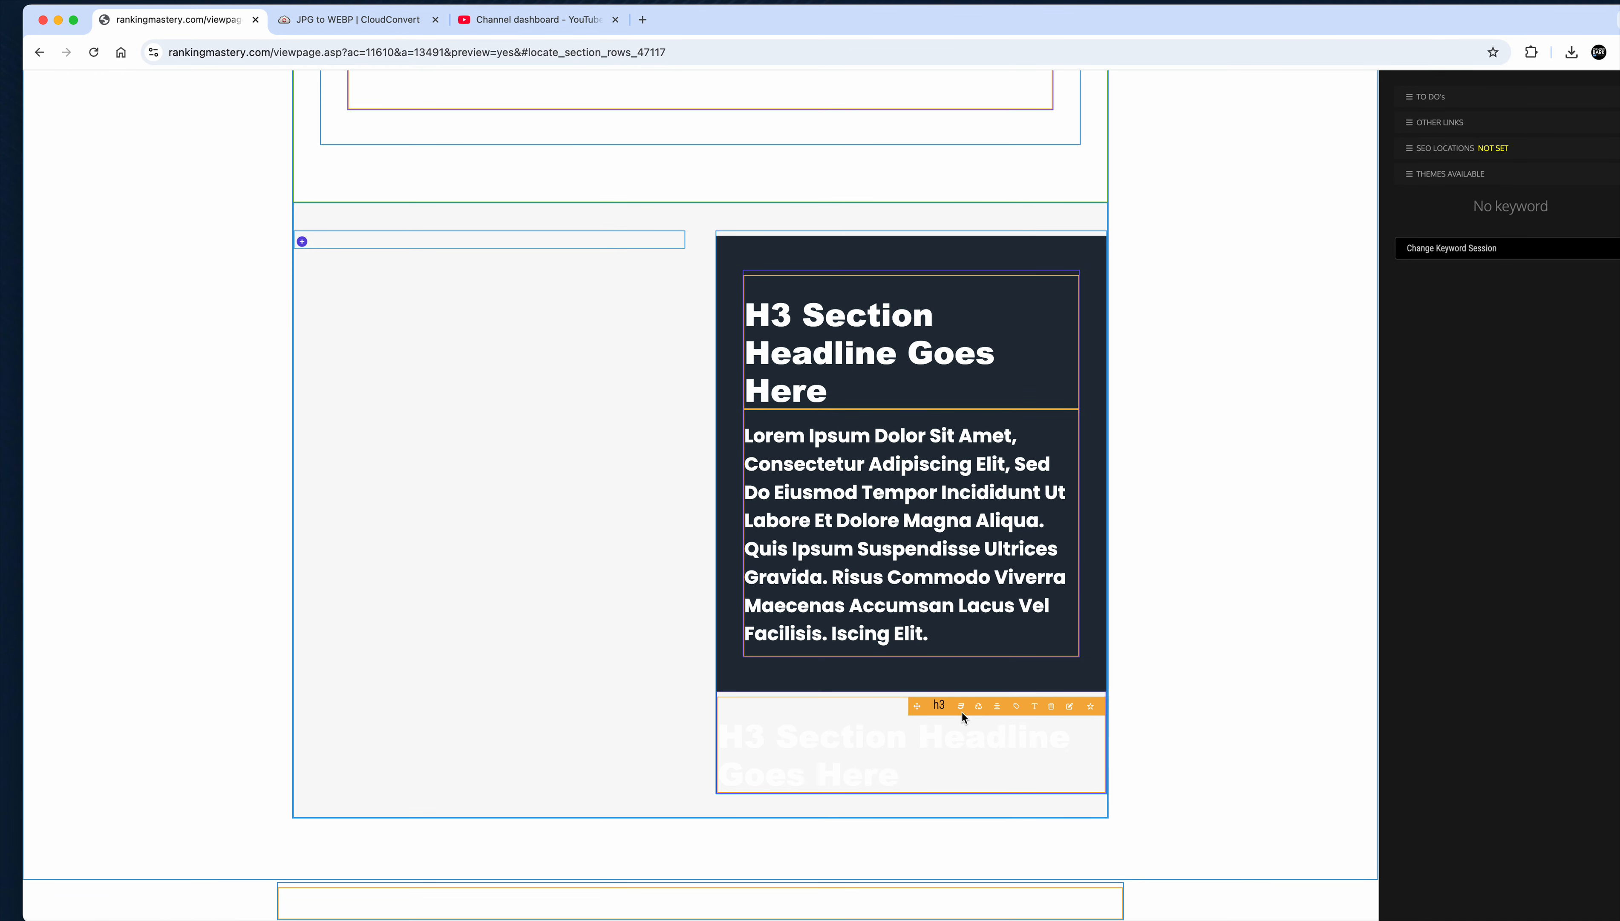
# Set the new lower H3 headline's text color to dark navy rgba(33,46,58,1), save, and match its mobile text color
pyautogui.click(961, 707)
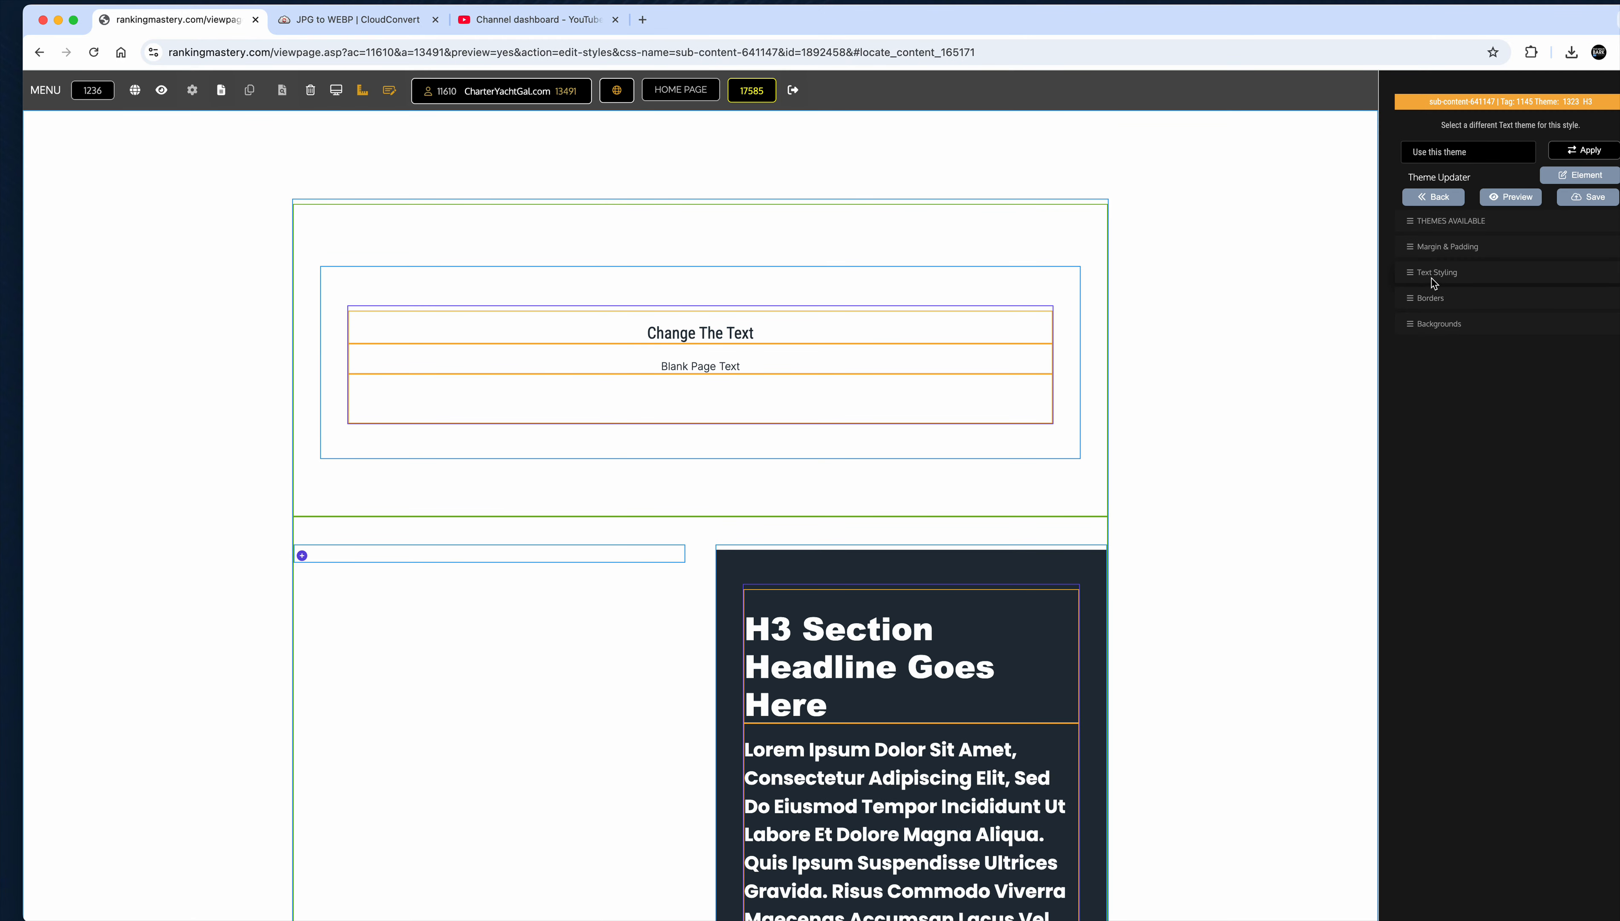
pyautogui.click(1434, 273)
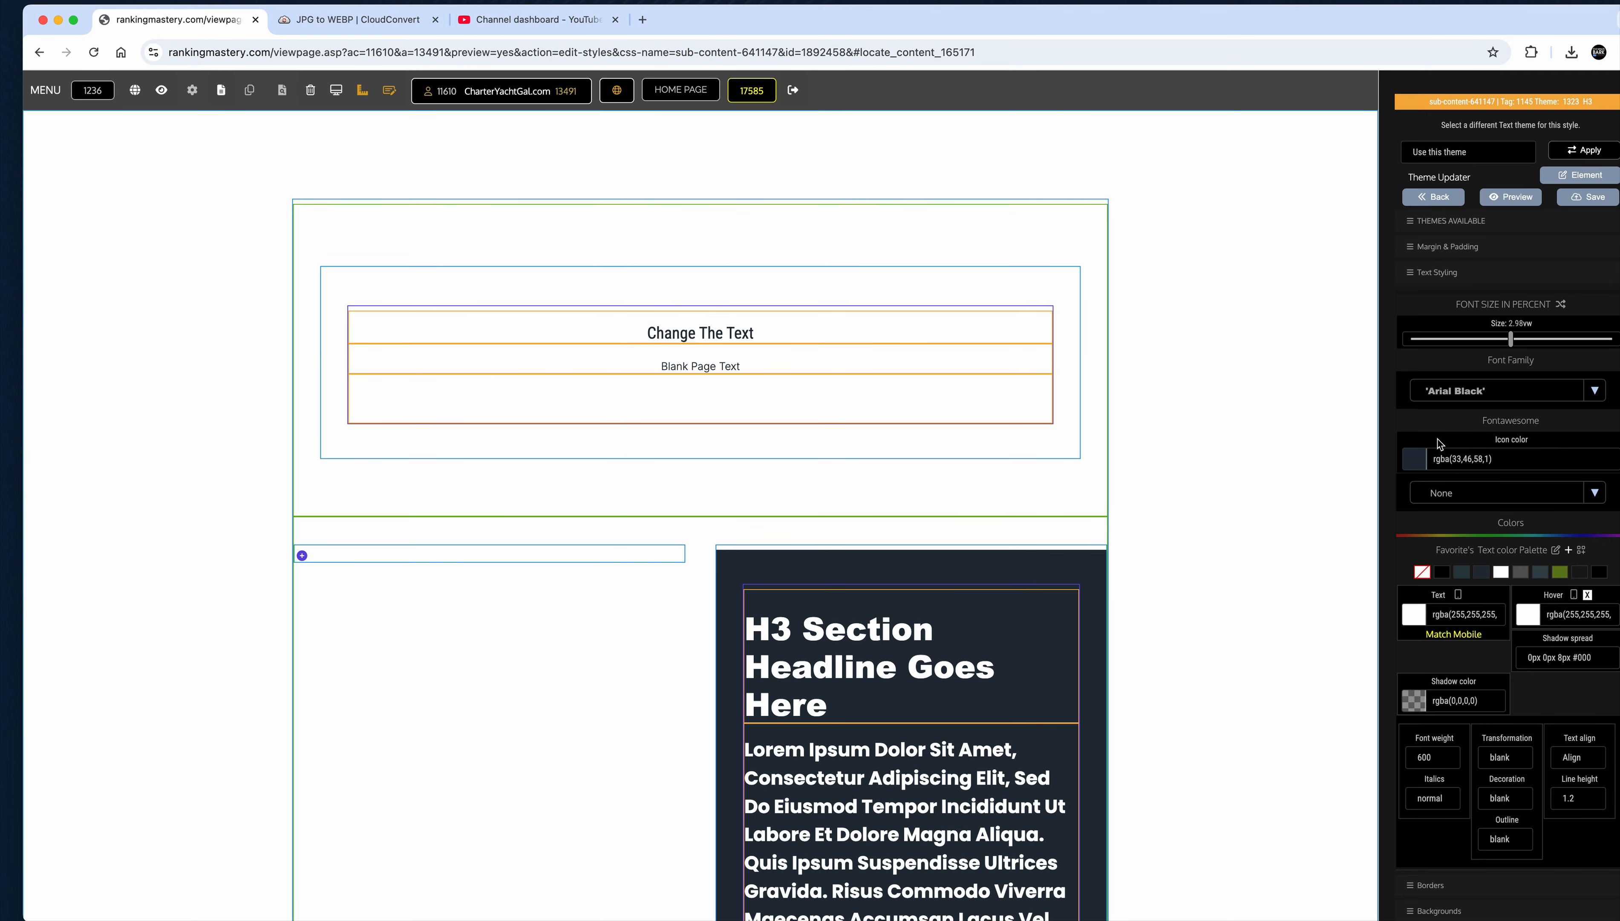
pyautogui.click(1461, 572)
pyautogui.scroll(-5, 1251, 588)
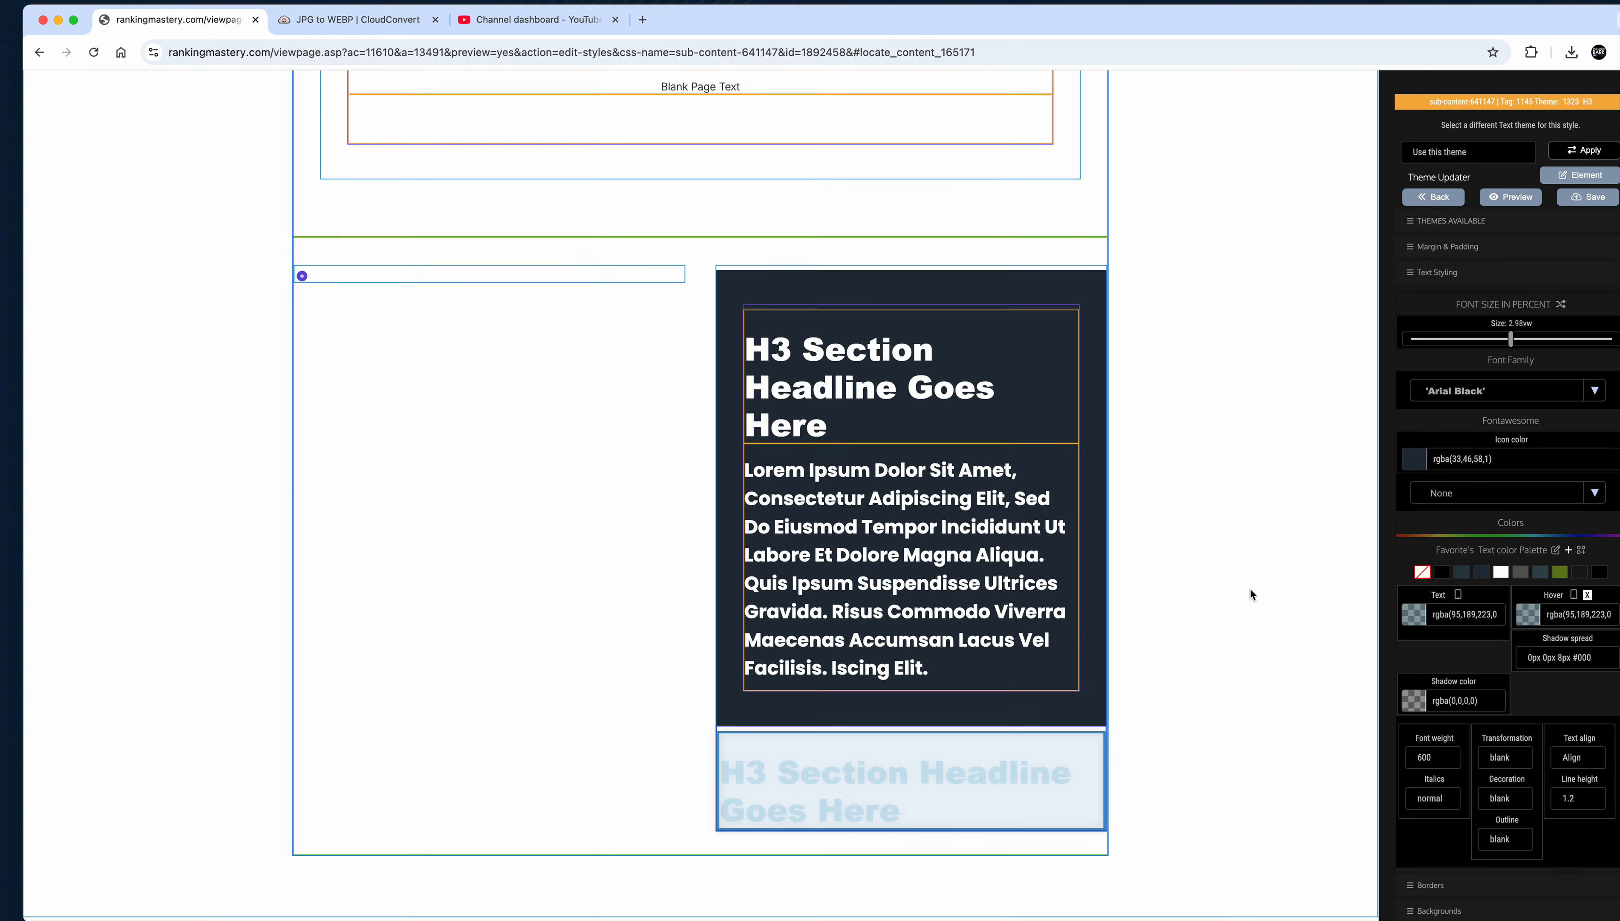
pyautogui.click(1482, 572)
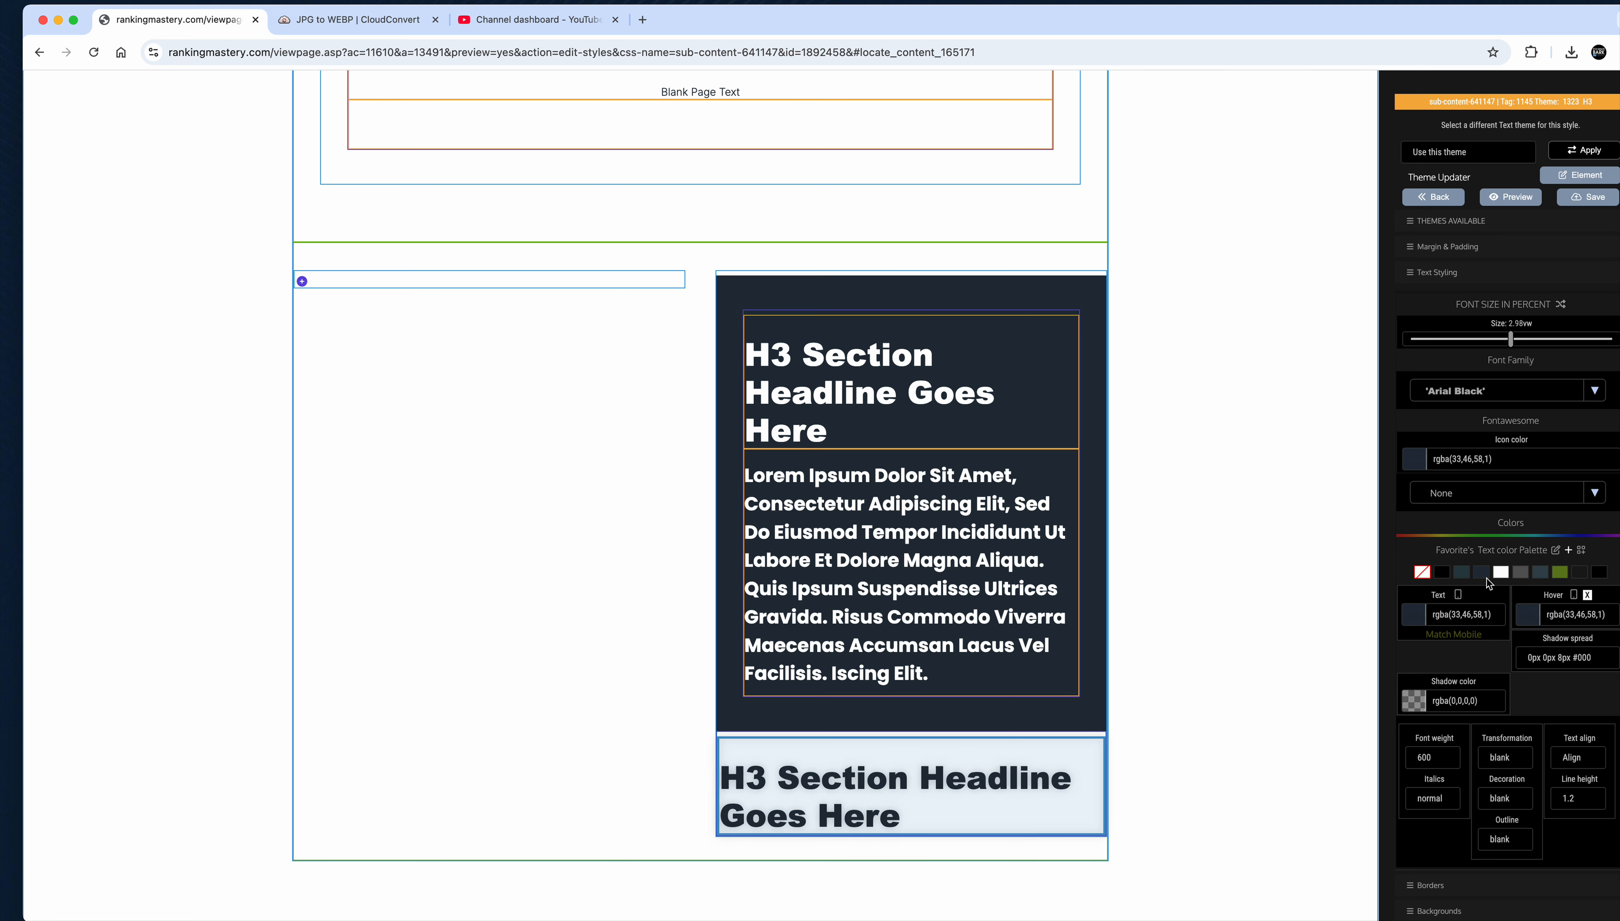
pyautogui.click(1592, 197)
pyautogui.click(1459, 615)
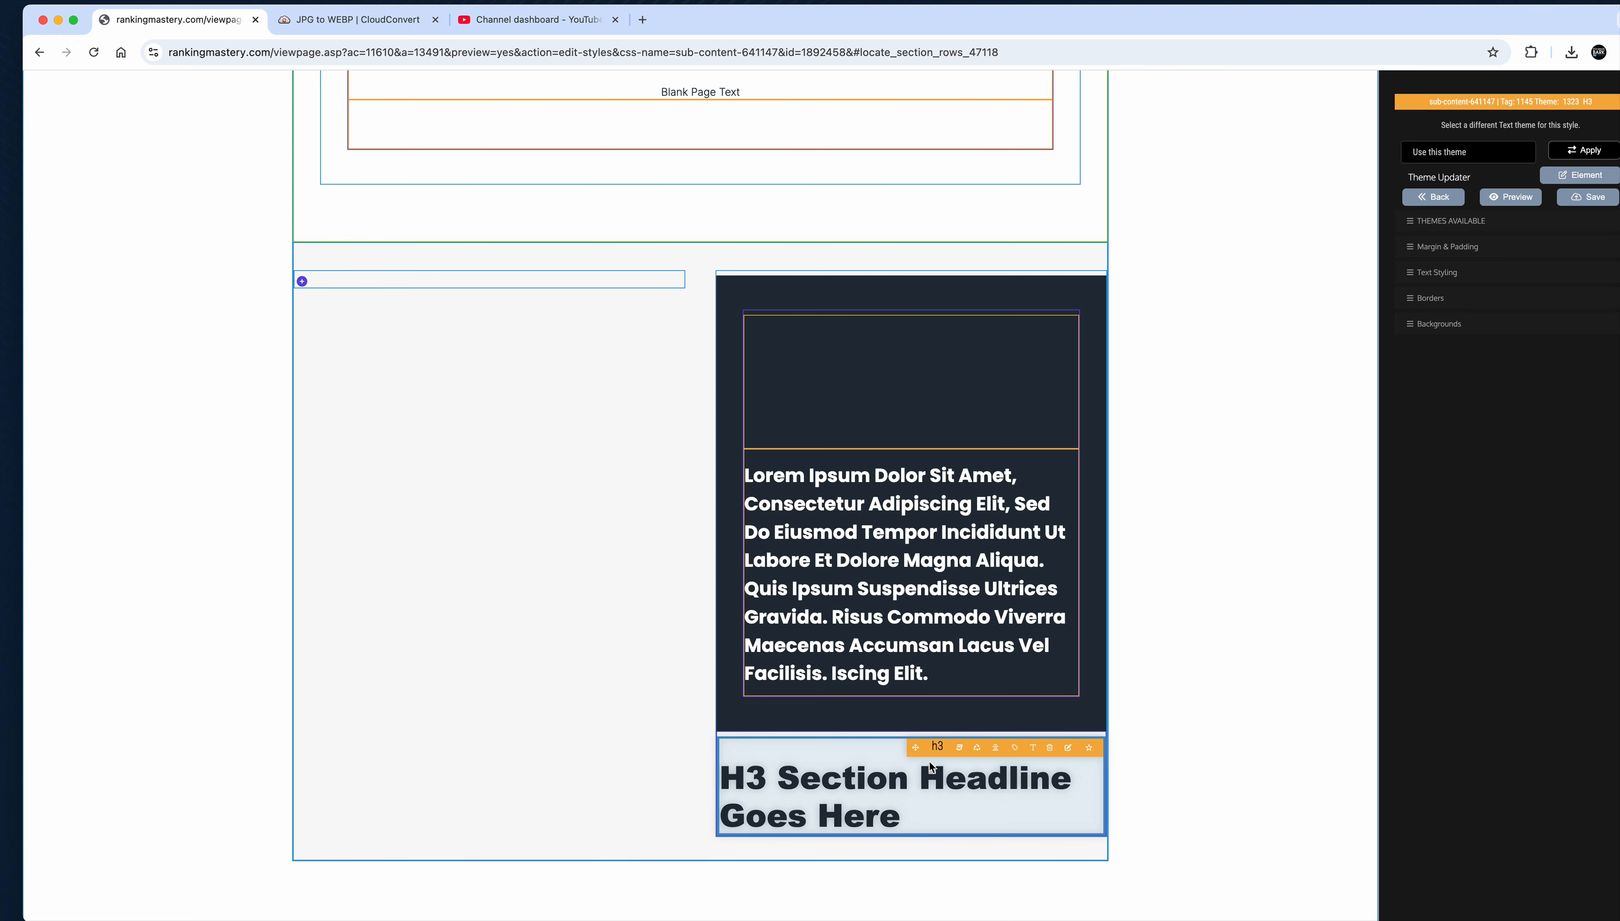
# Examine the list of available themes and the lower H3 headline's font, size and theme details
pyautogui.click(1451, 223)
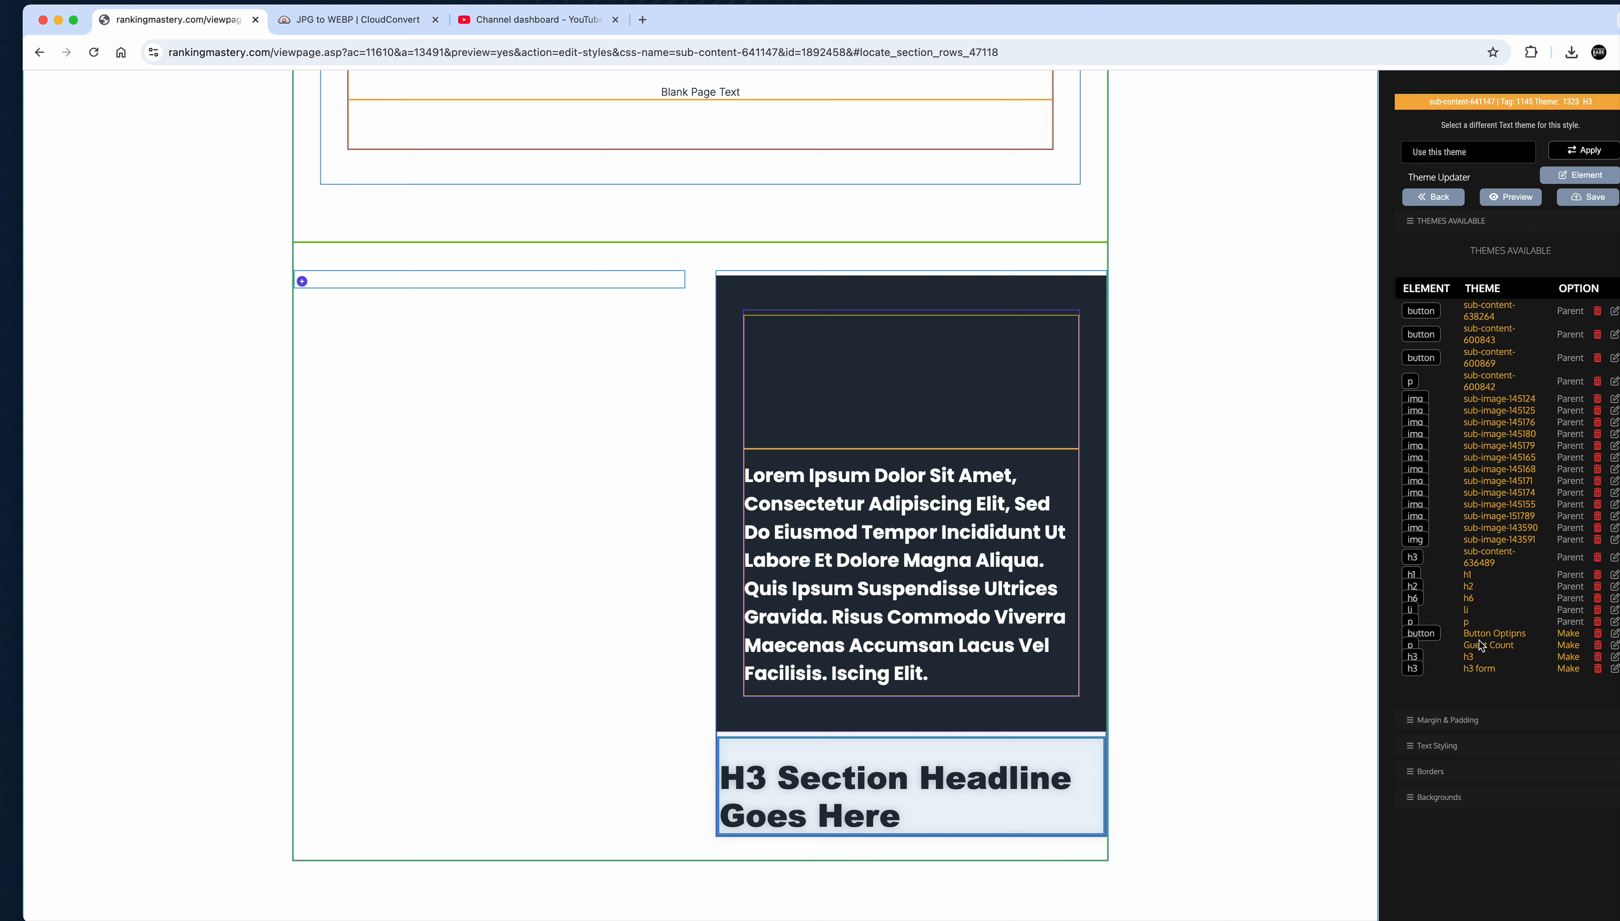
pyautogui.click(1442, 225)
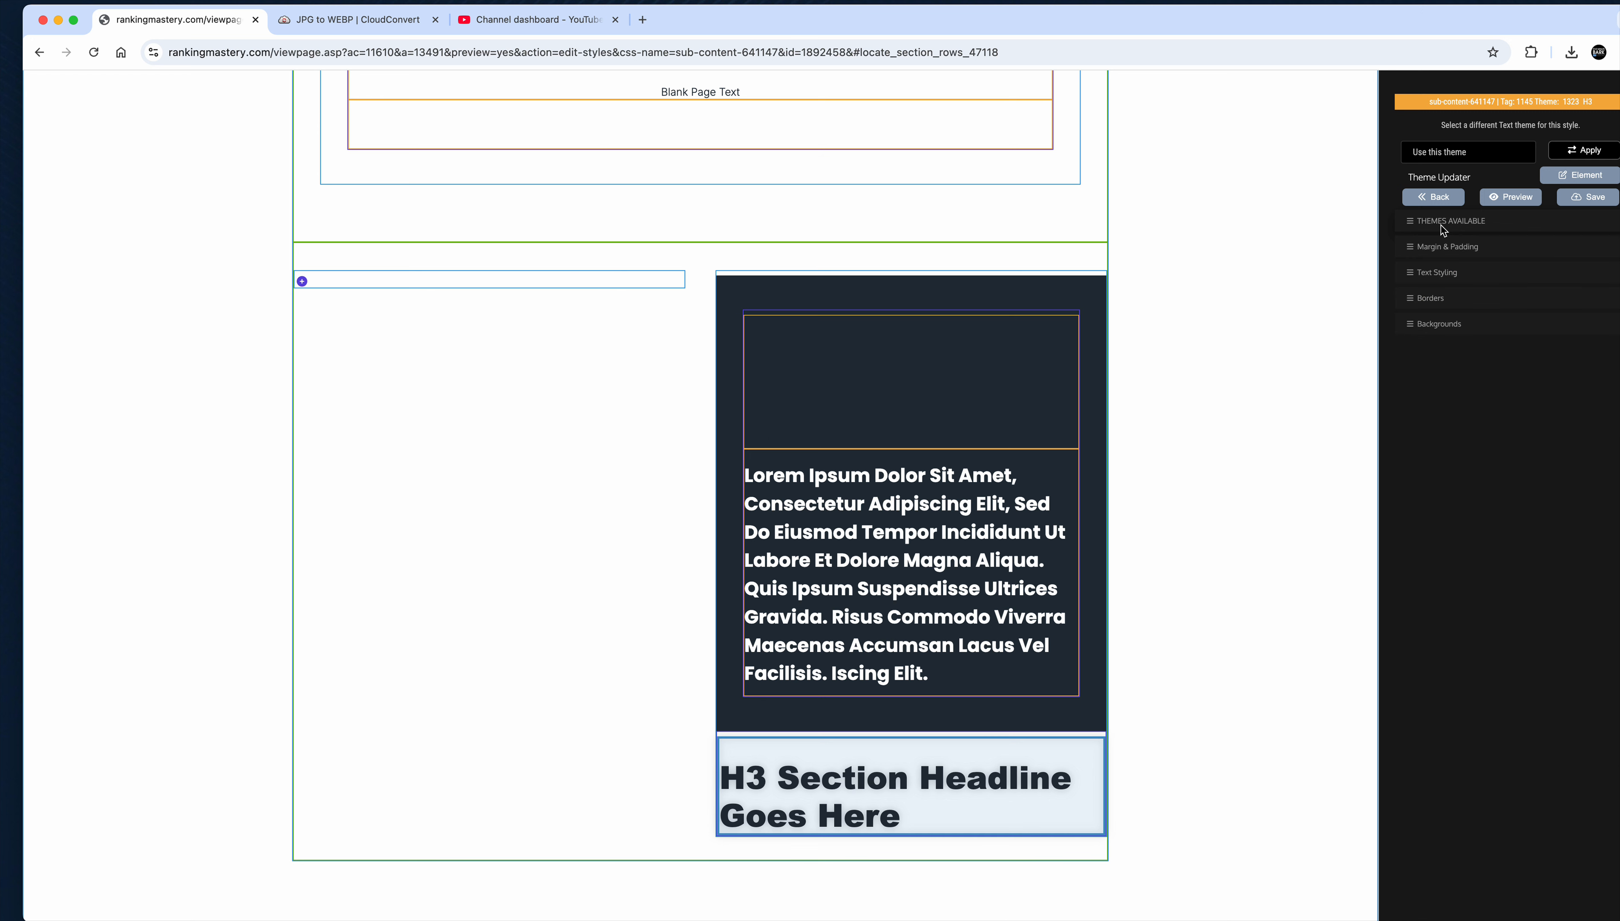
pyautogui.moveTo(1024, 770)
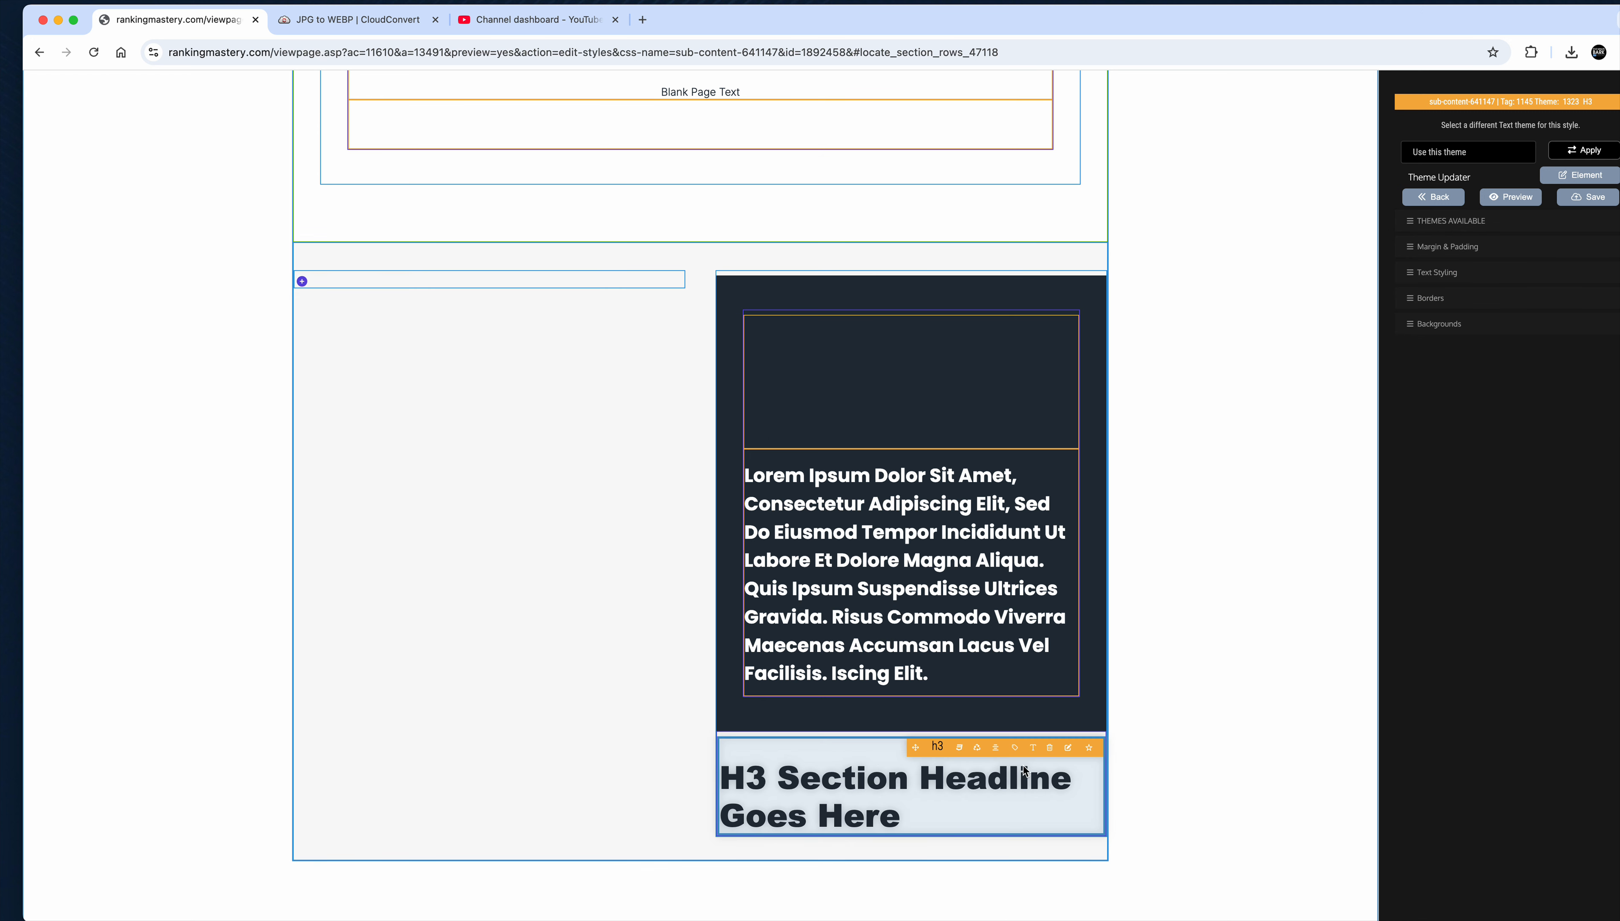
pyautogui.moveTo(937, 753)
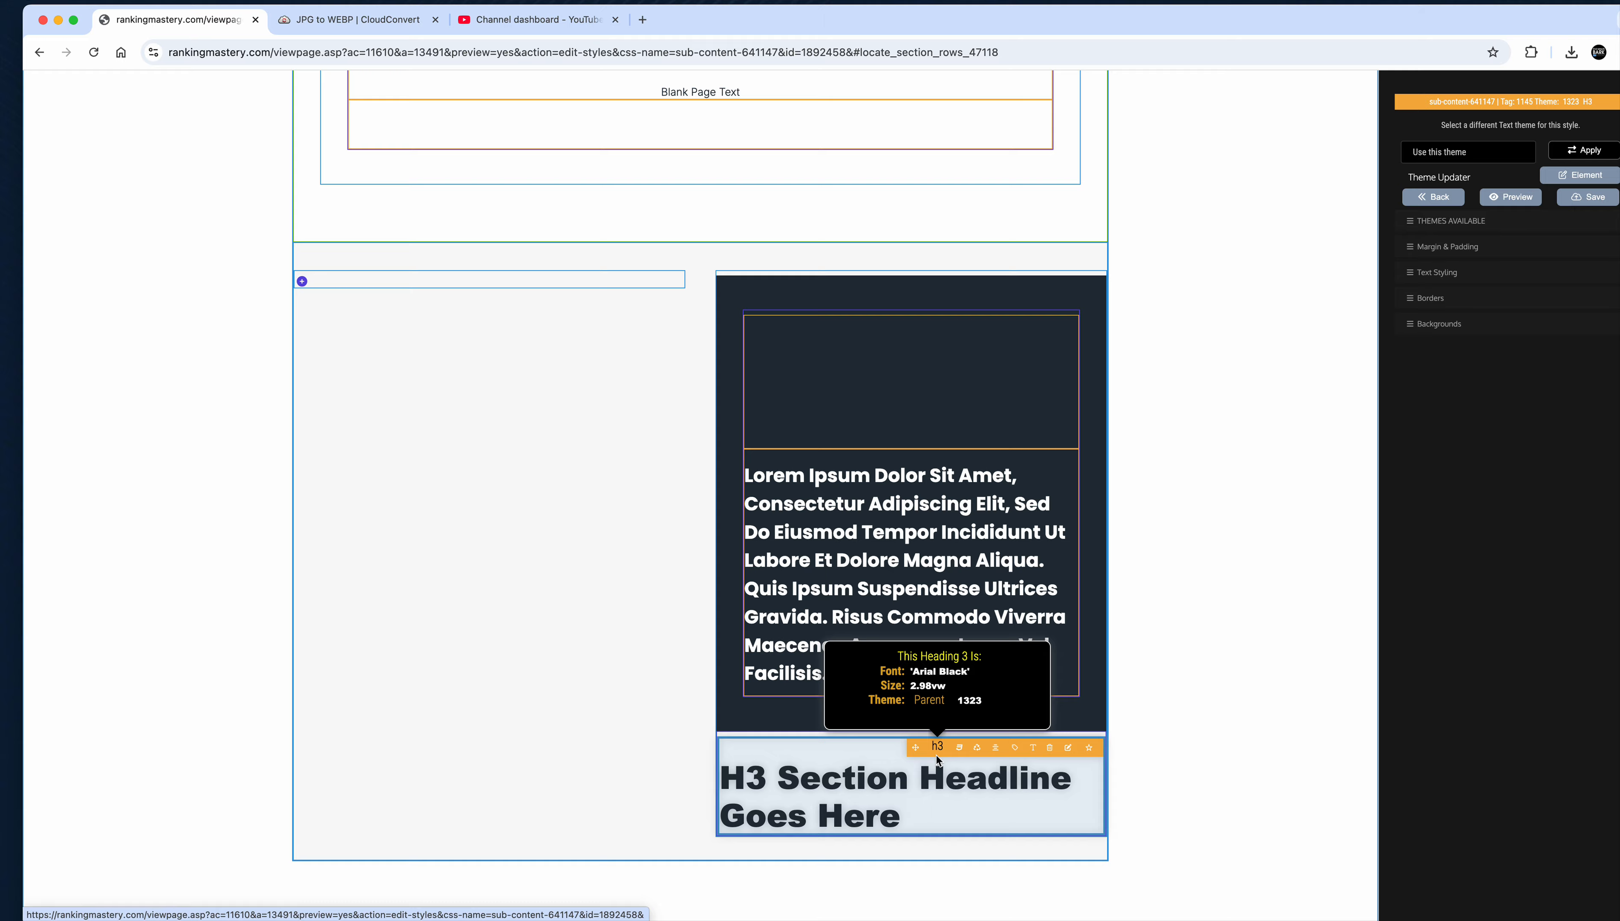
pyautogui.scroll(4, 823, 303)
pyautogui.scroll(-4, 824, 303)
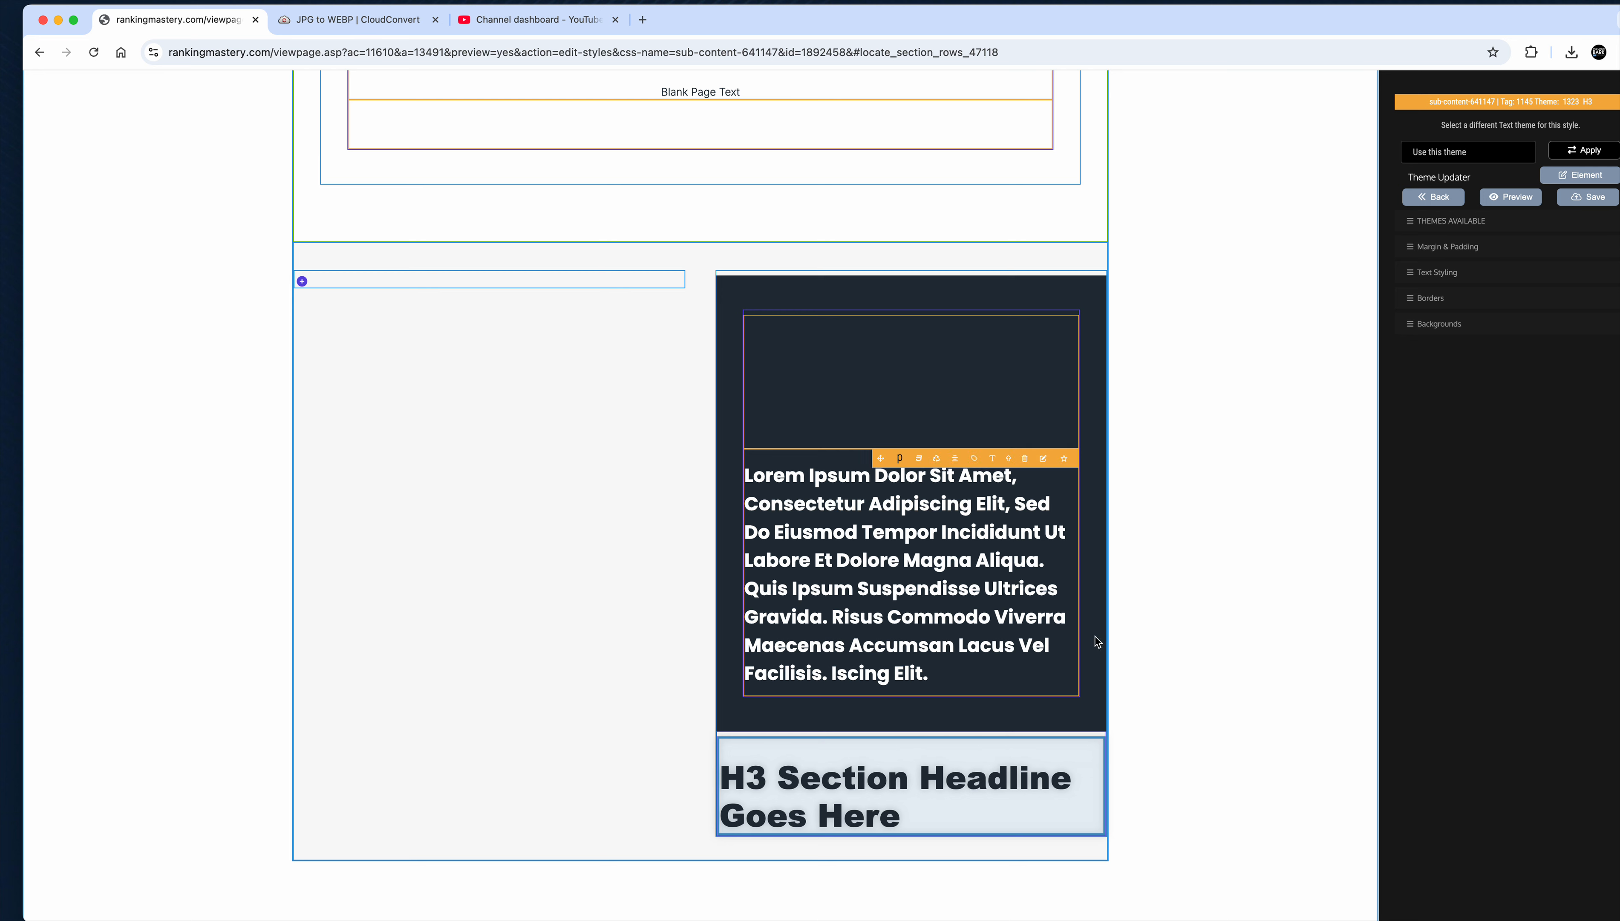
pyautogui.click(1490, 157)
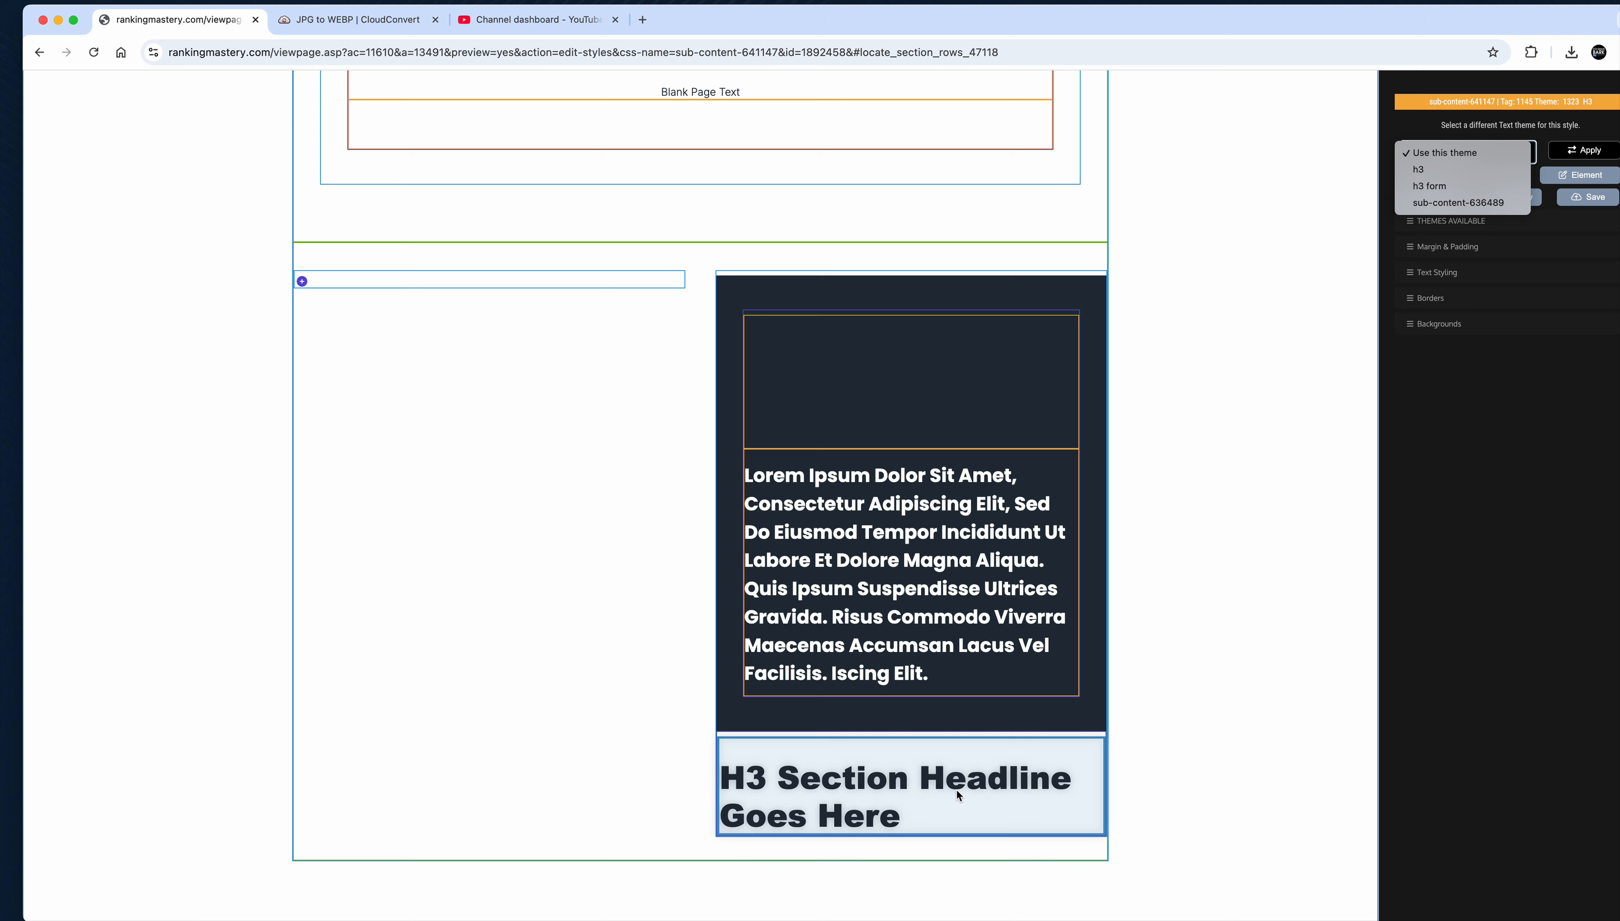
pyautogui.click(992, 766)
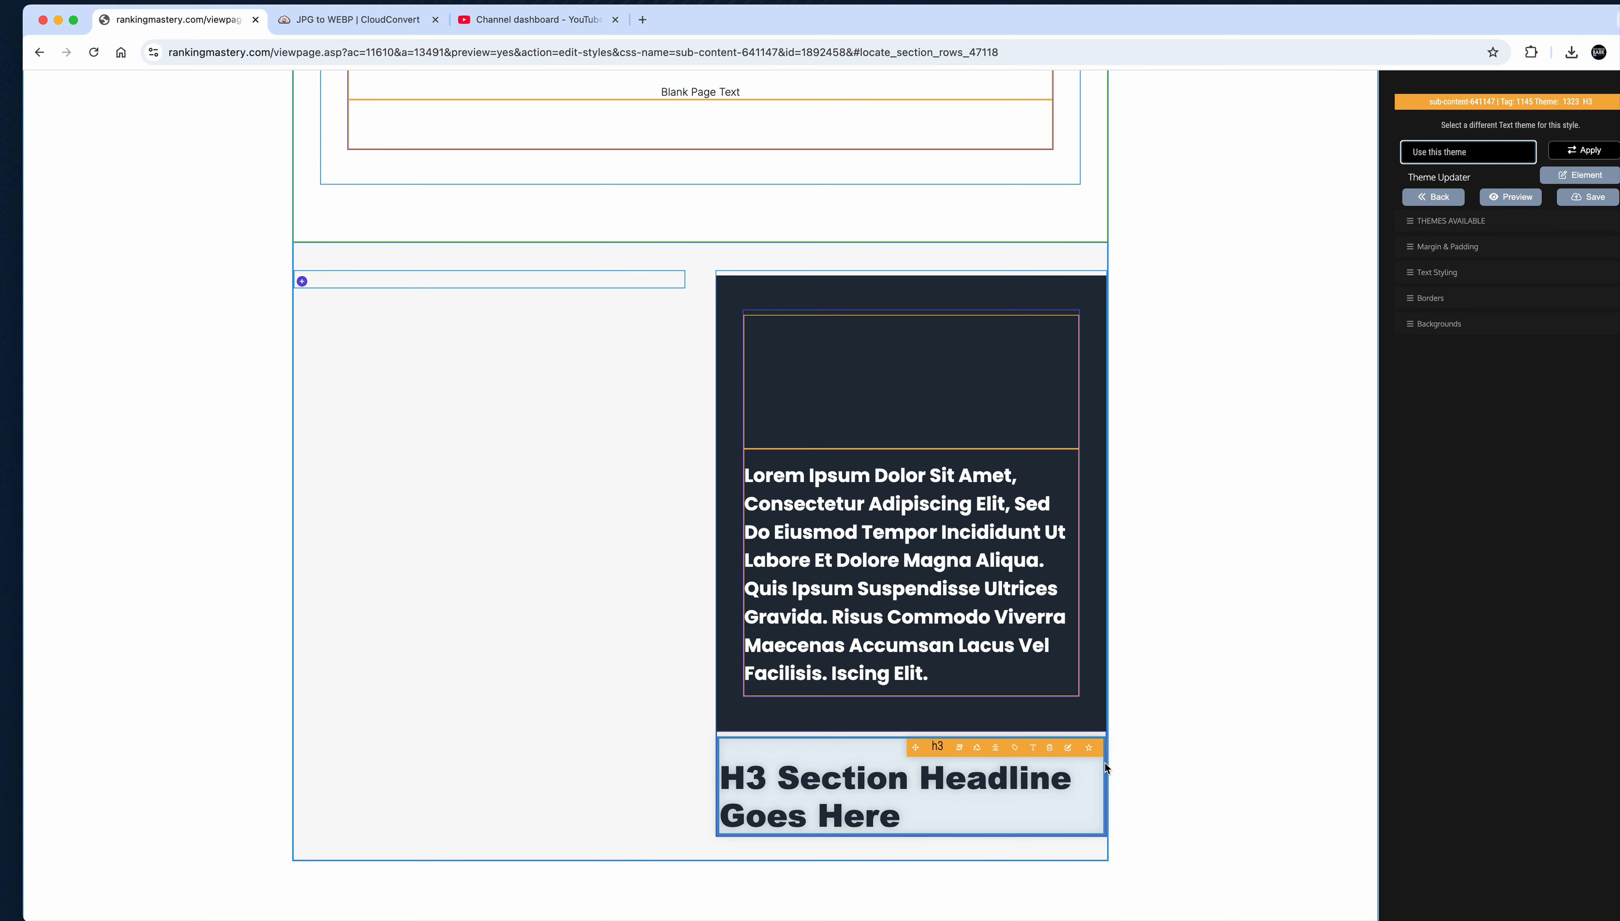
# Create a new text theme named H3 from the lower H3 headline's style and make it the primary theme
pyautogui.click(1088, 725)
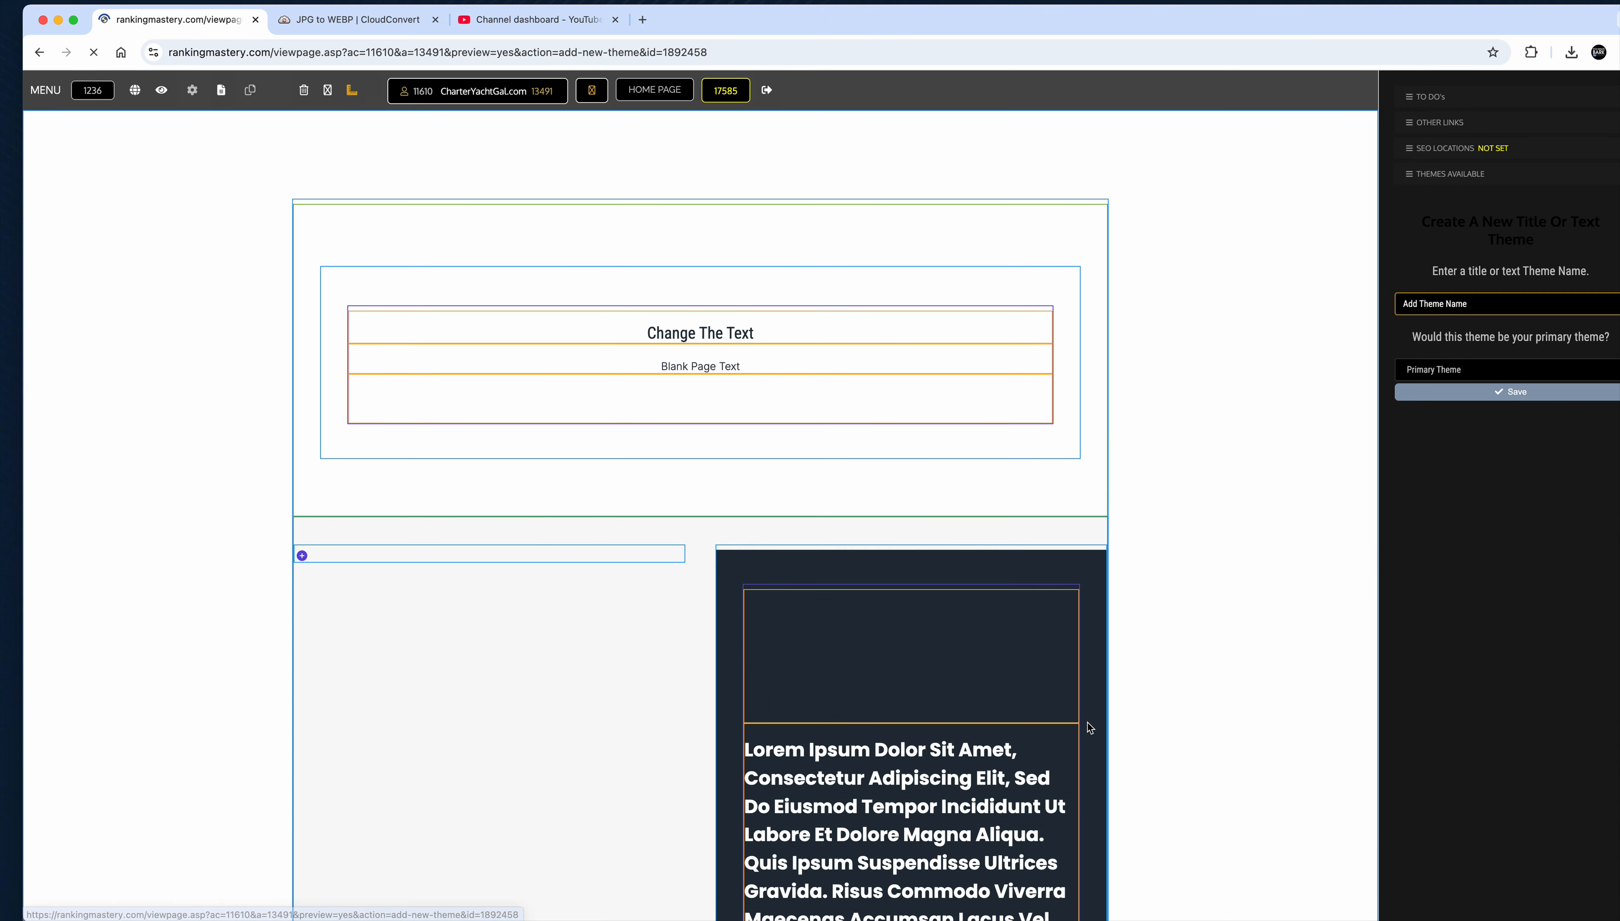
pyautogui.click(1483, 306)
pyautogui.write('H3')
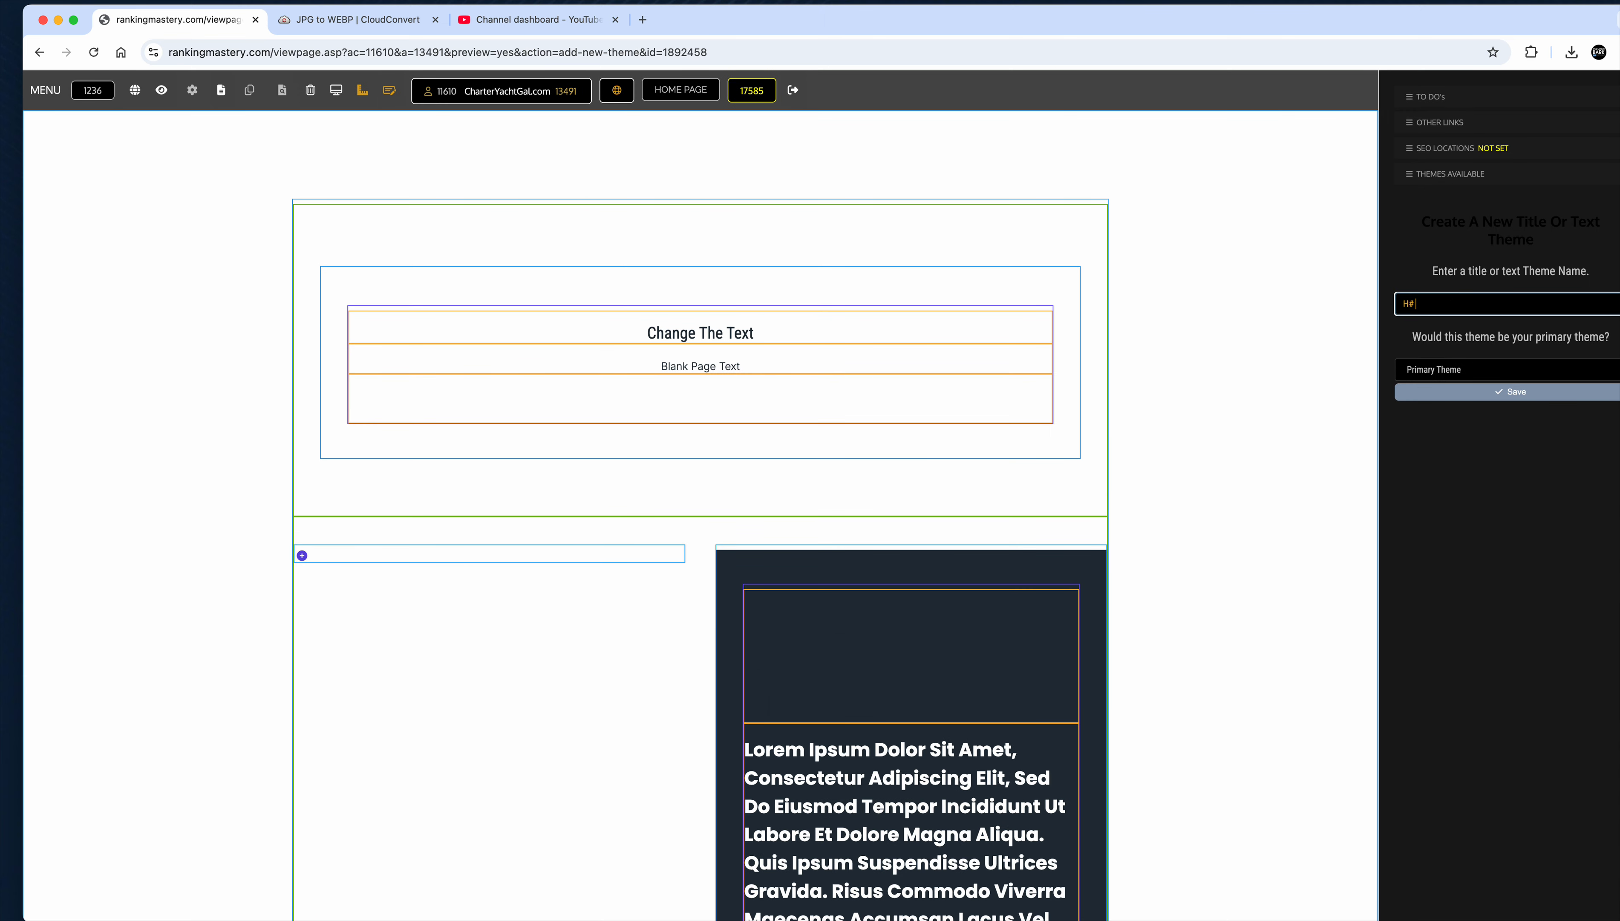
pyautogui.click(1467, 367)
pyautogui.click(1461, 384)
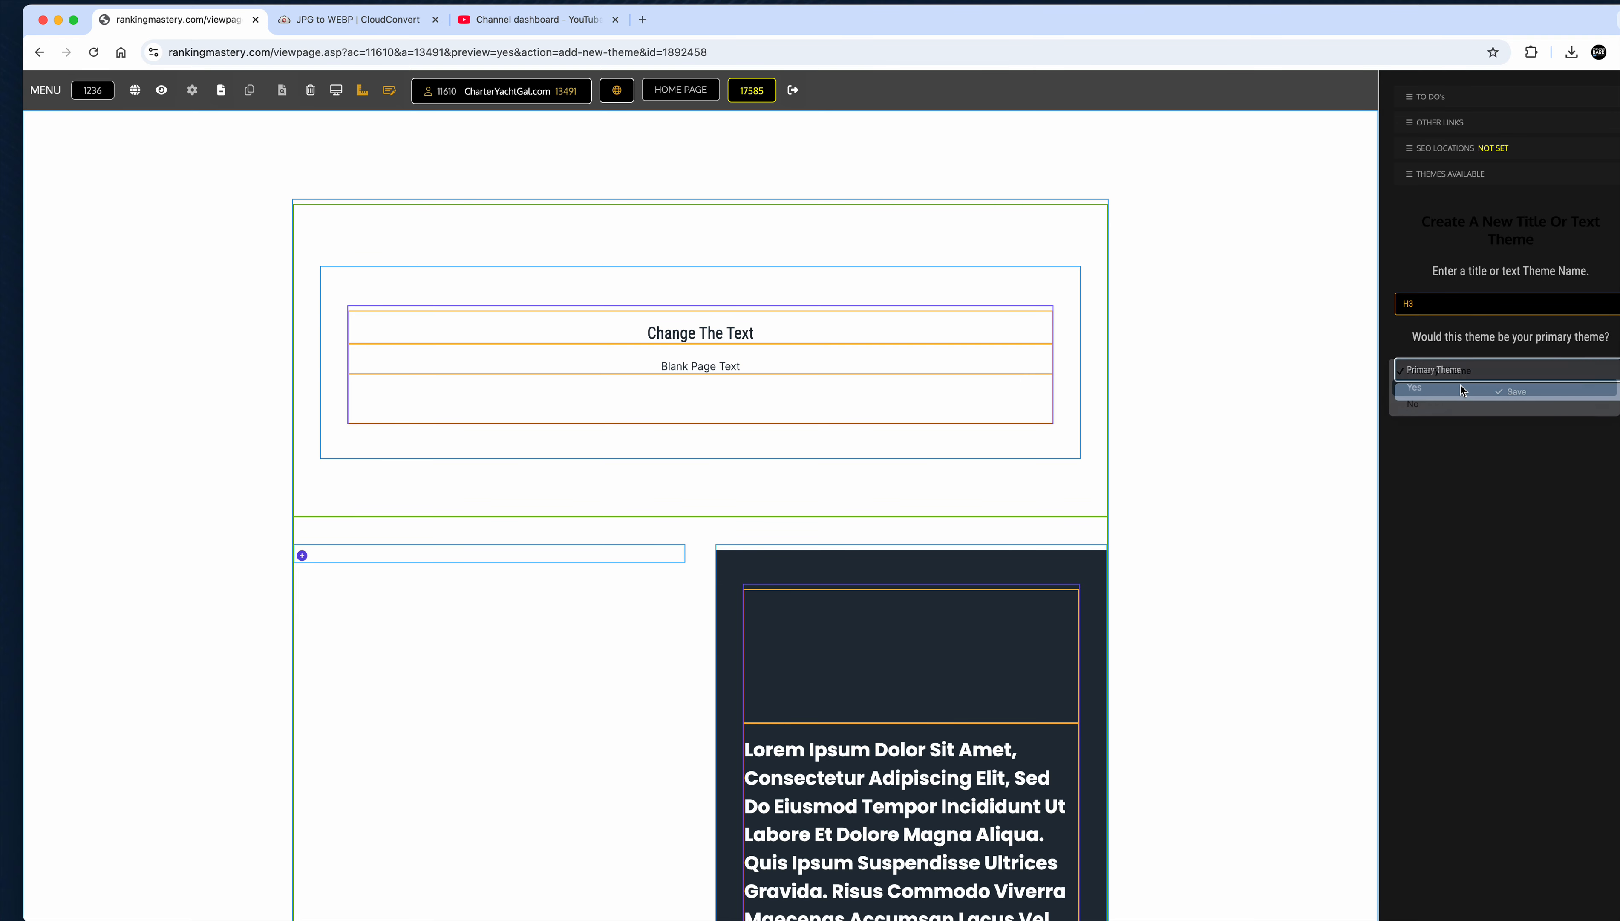
pyautogui.click(1508, 393)
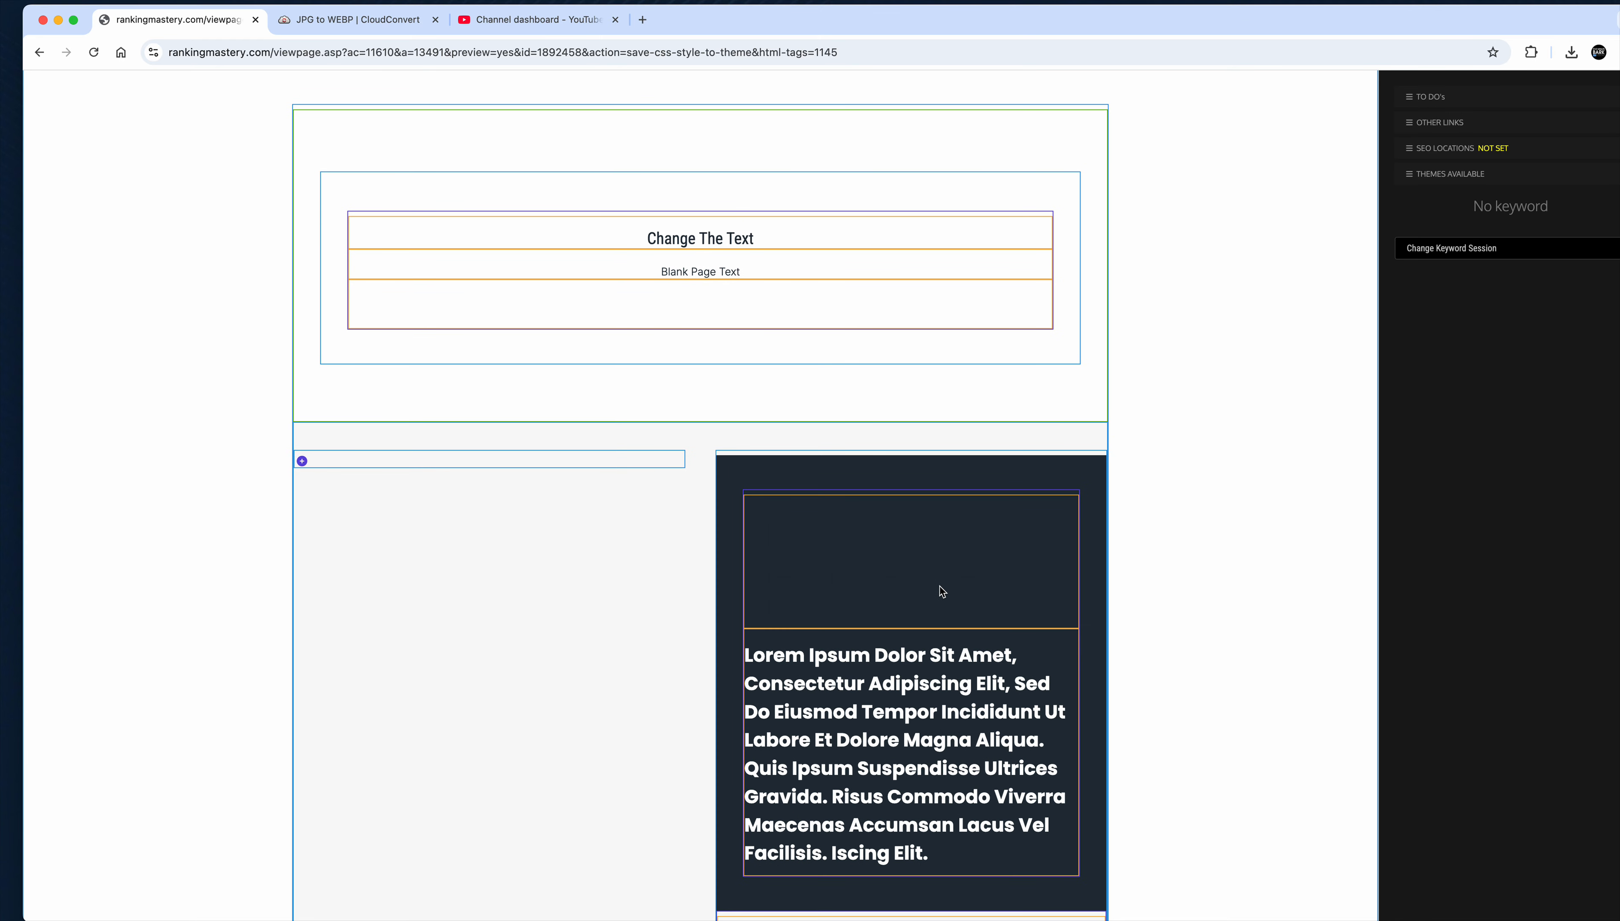
# Add an H3 section headline to the first section's text block, below the H4 title
pyautogui.moveTo(1023, 219)
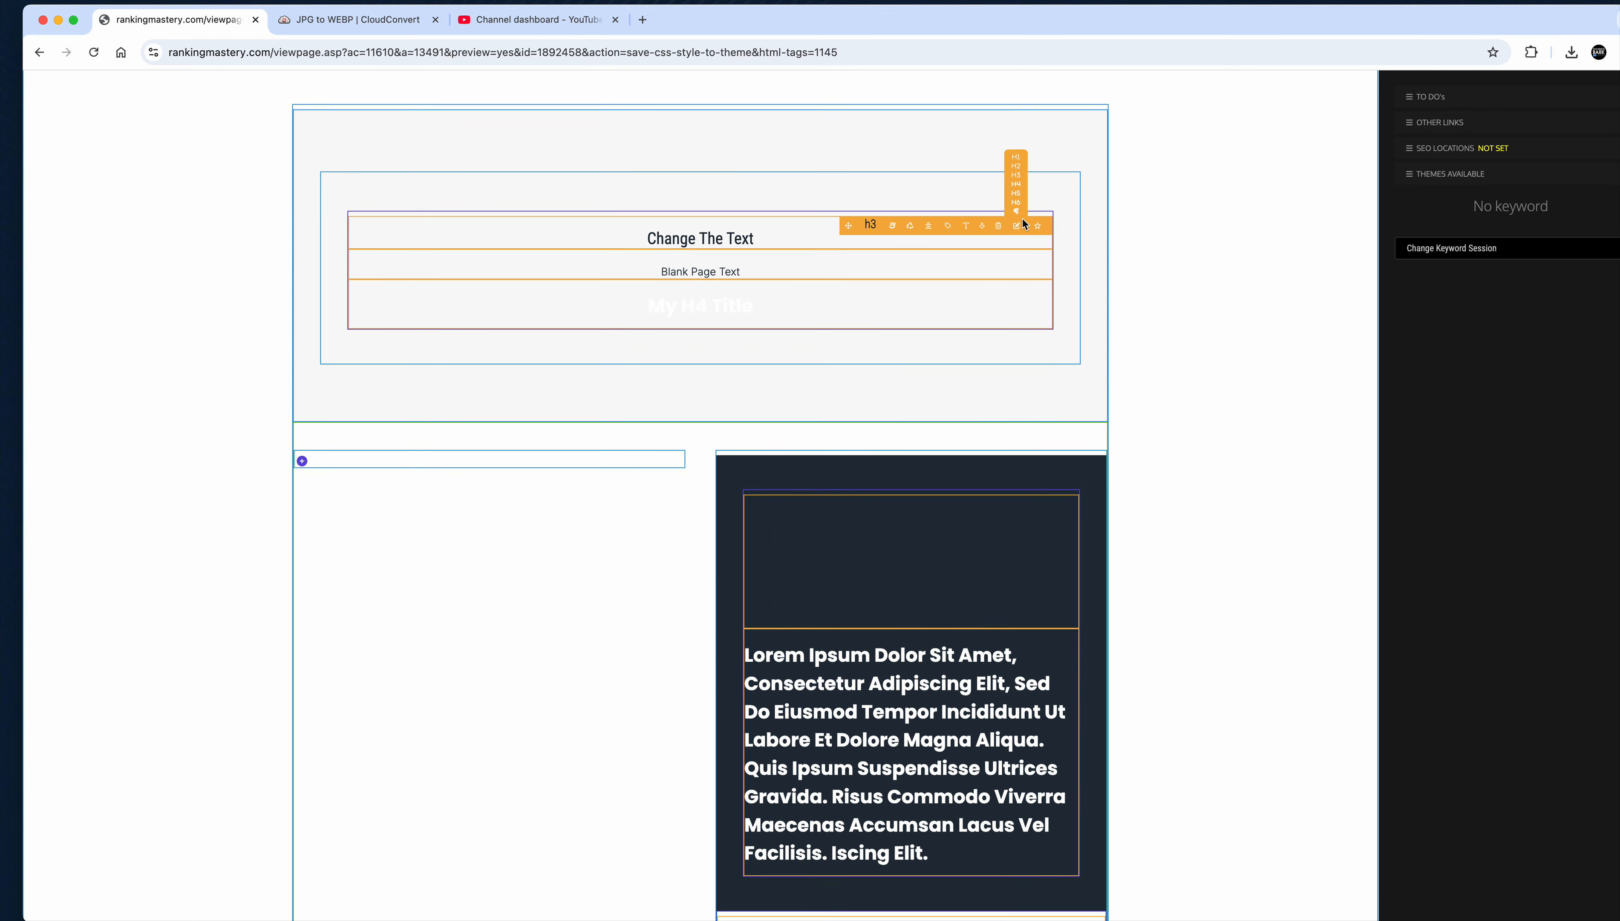
pyautogui.click(1017, 174)
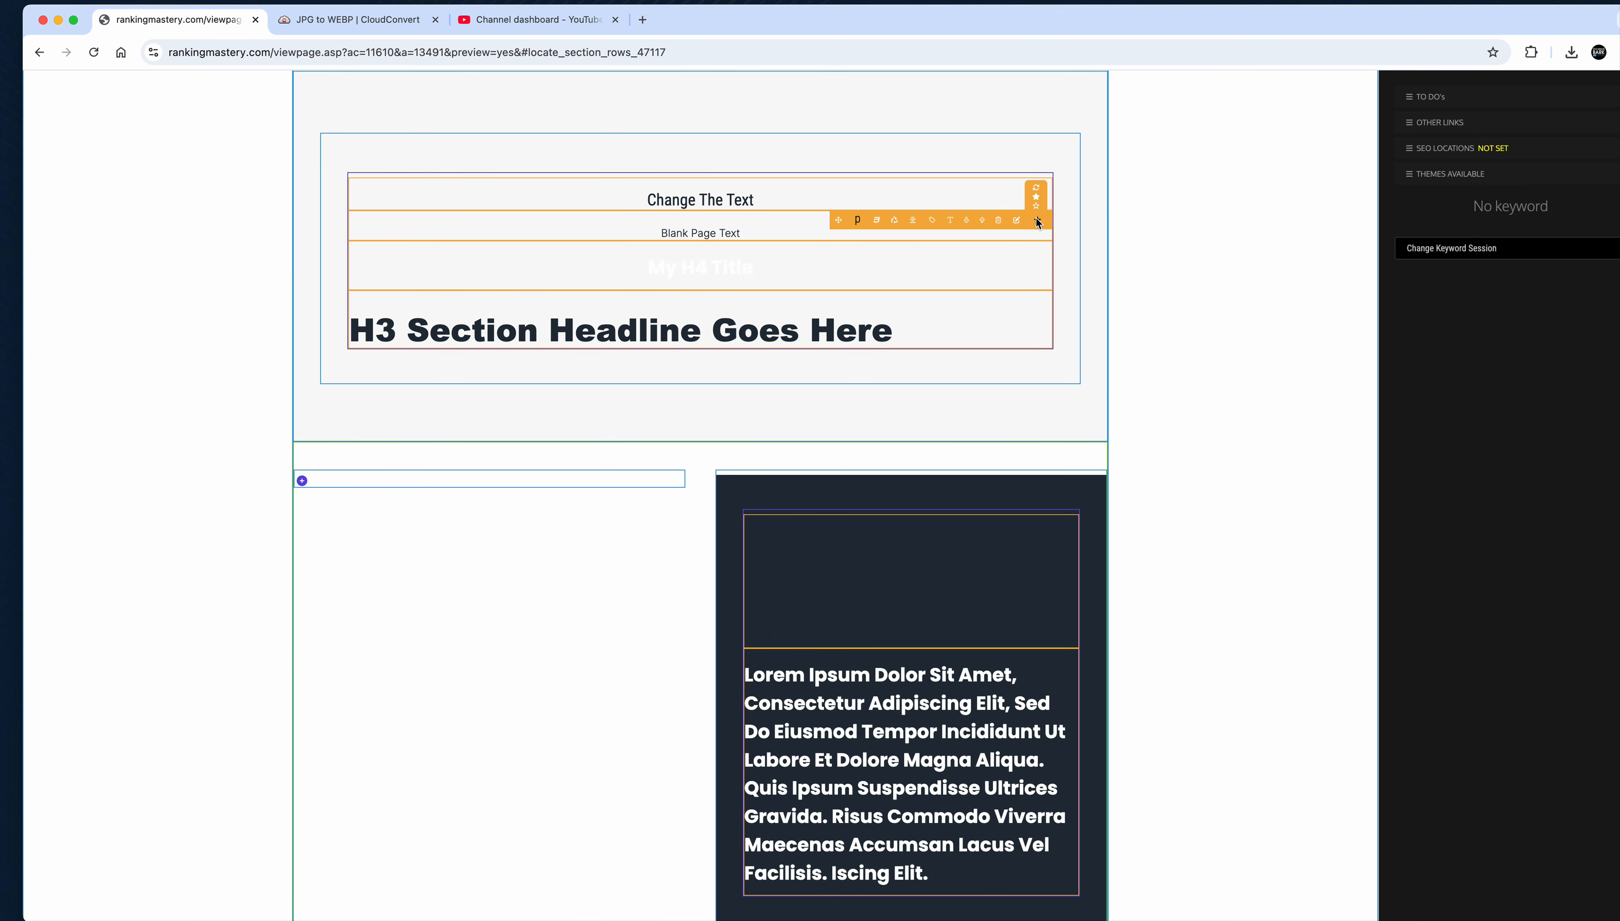
pyautogui.click(1036, 204)
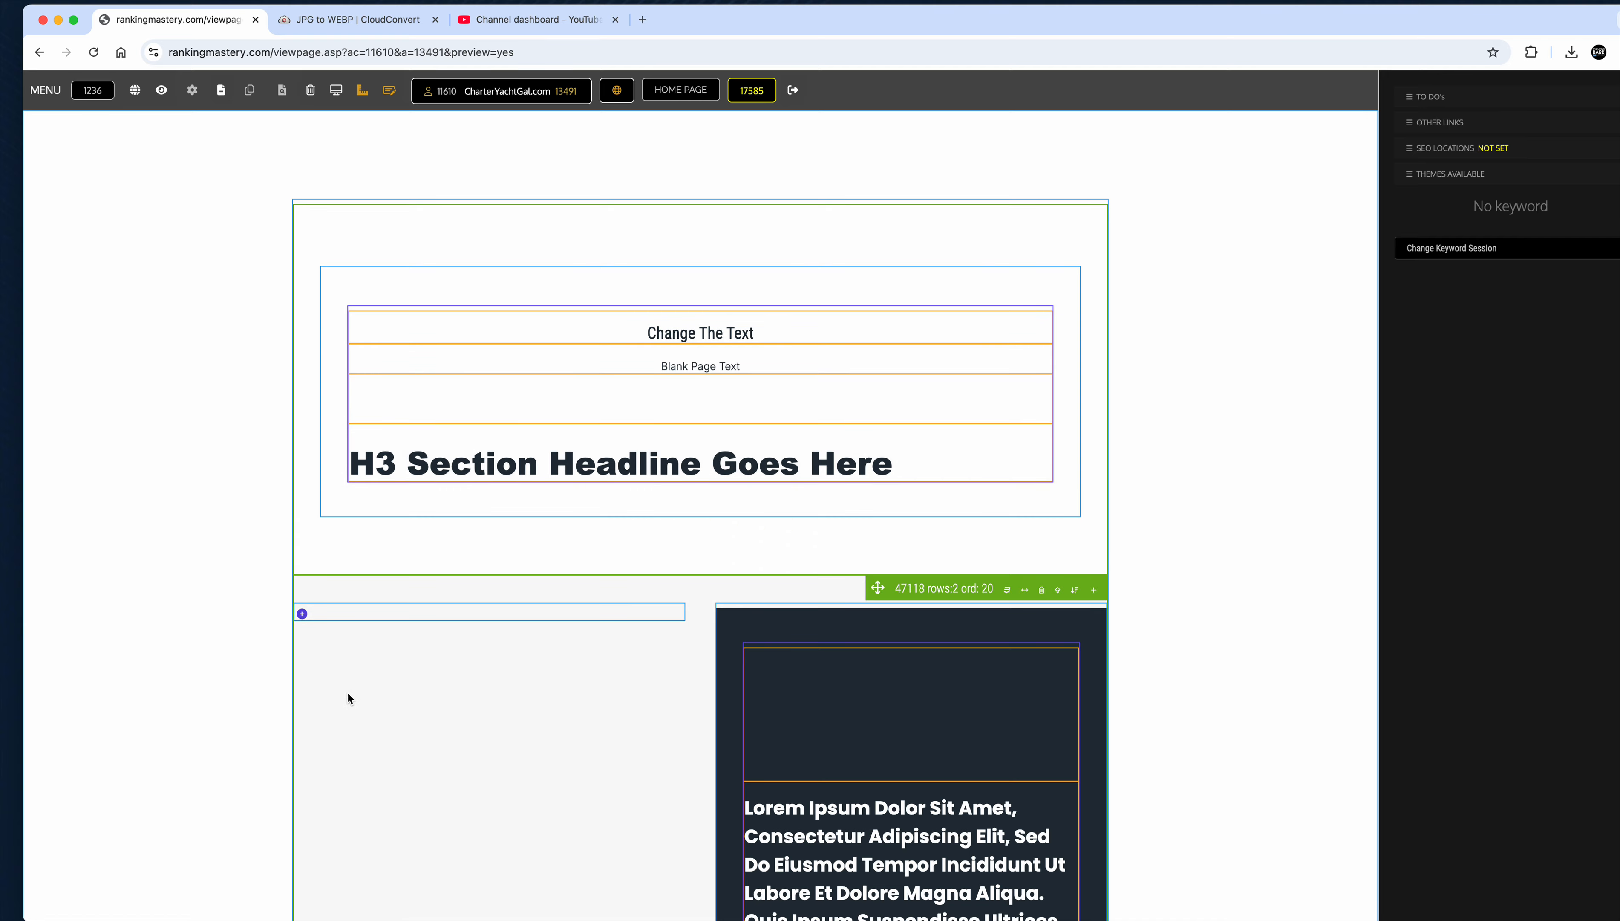
# Add a text block with an H3 section headline and a paragraph to the empty first column
pyautogui.click(302, 615)
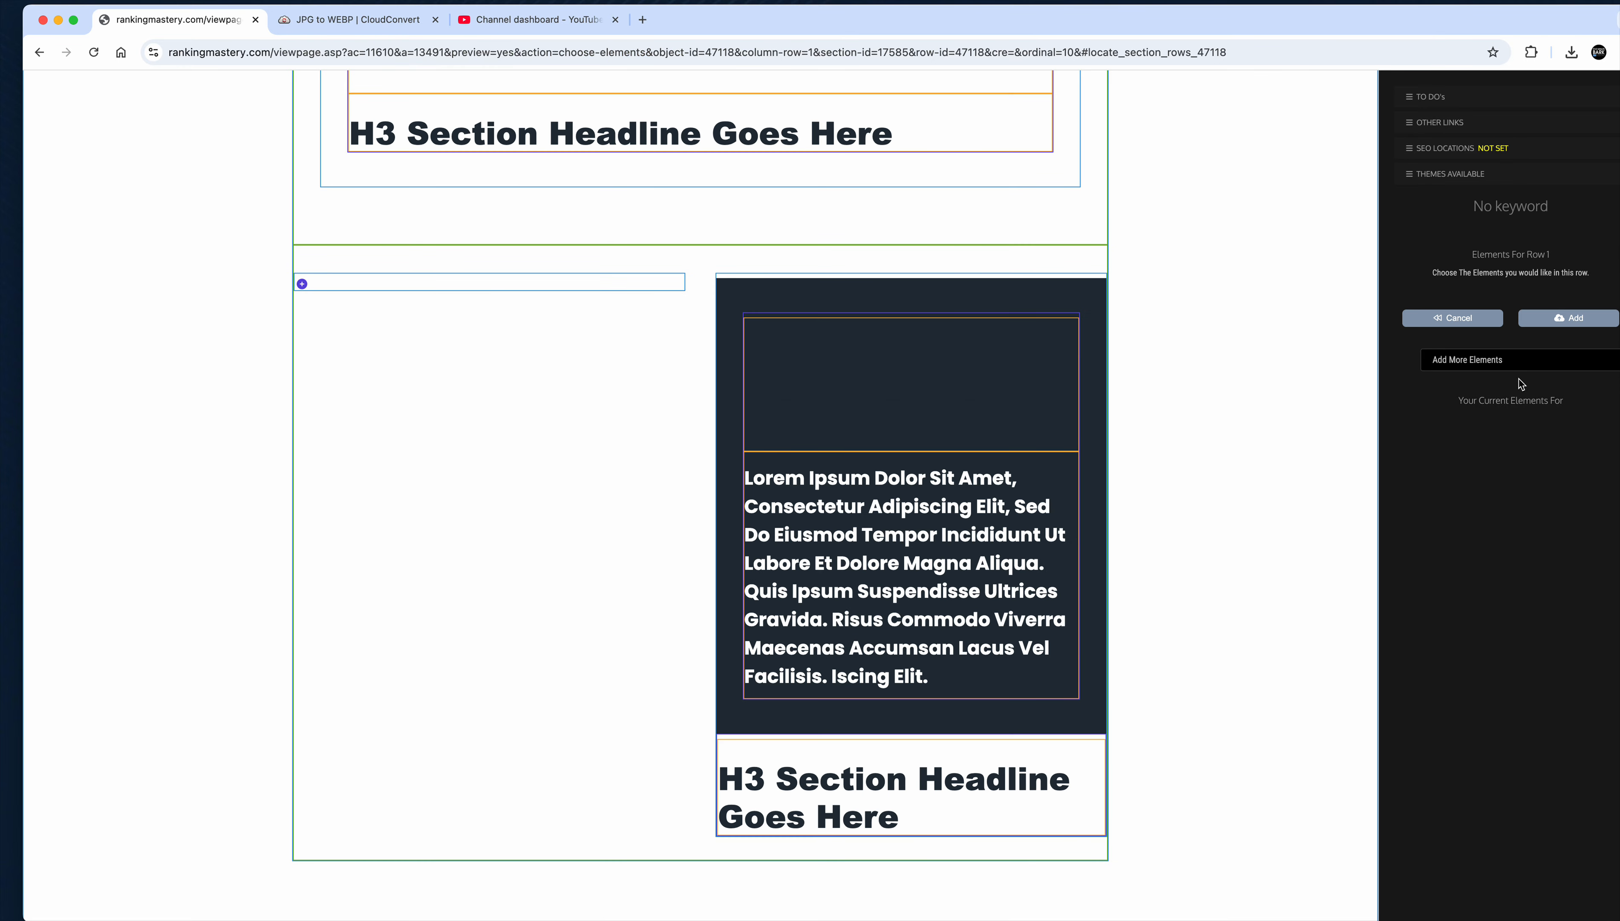
pyautogui.click(1511, 369)
pyautogui.click(1511, 373)
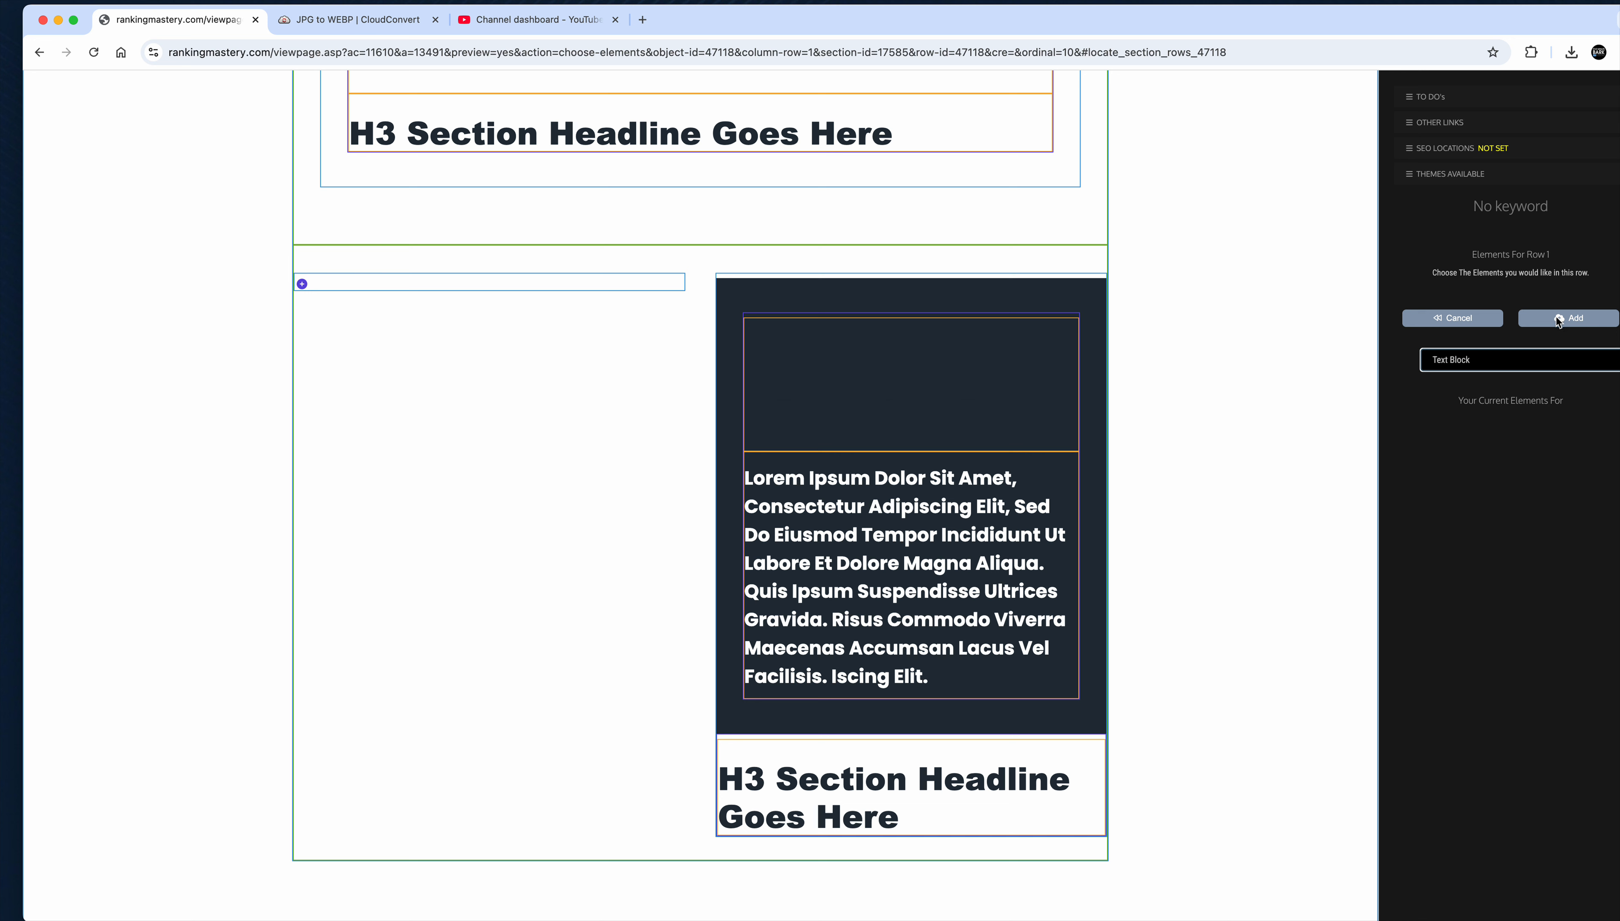
pyautogui.click(1558, 319)
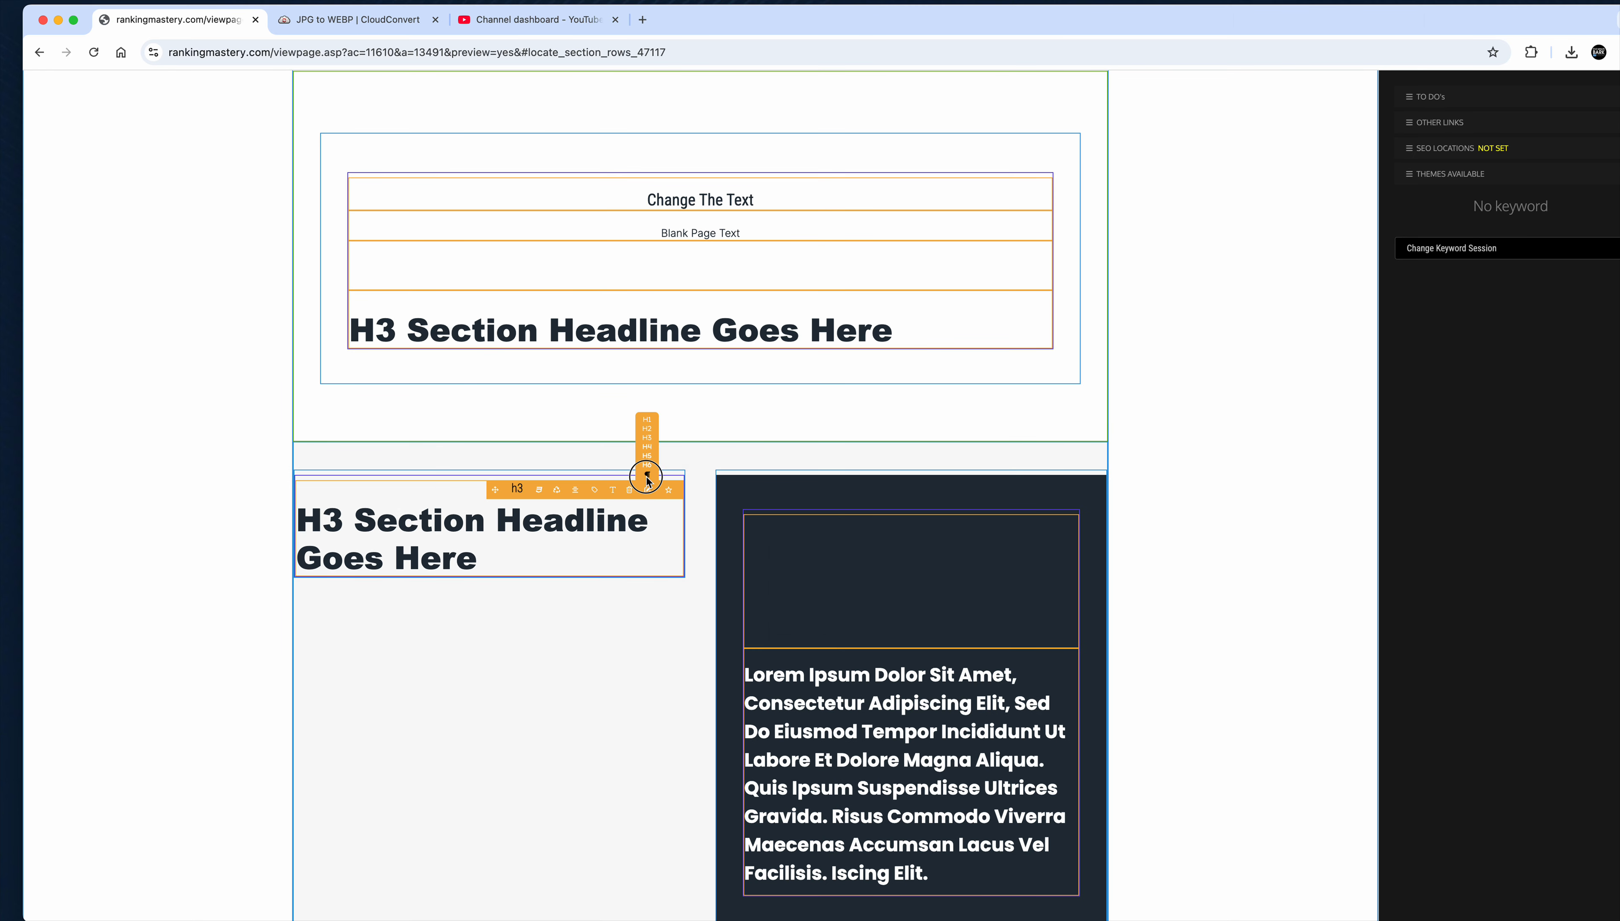
pyautogui.click(647, 476)
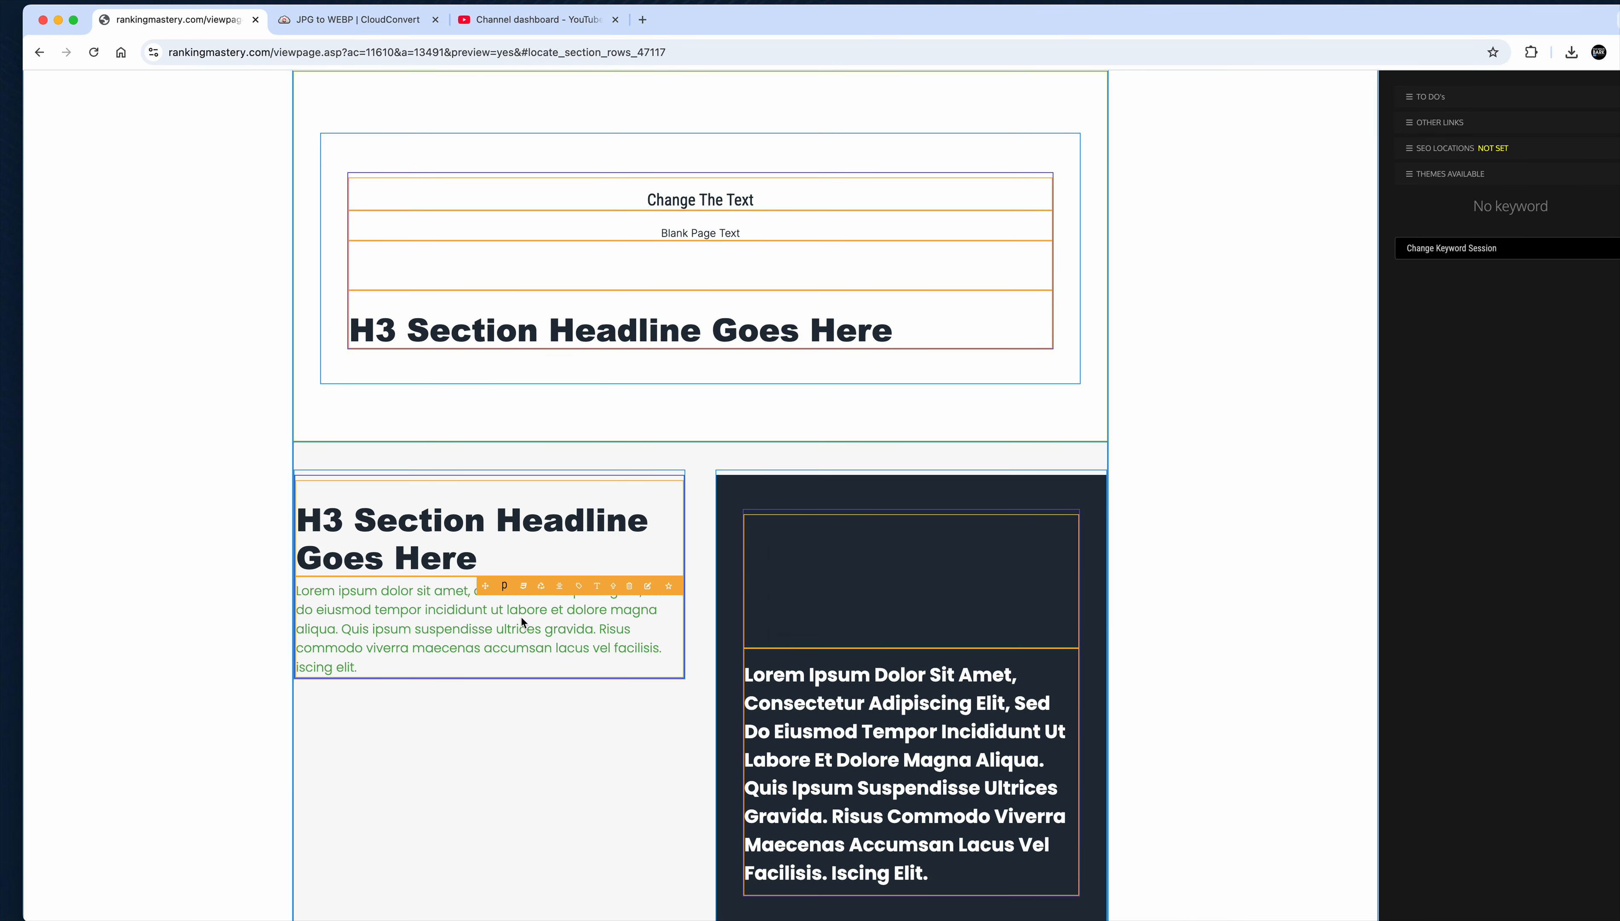
# Set the first-column paragraph's text color to dark navy rgba(33,46,58,1) and save
pyautogui.click(525, 590)
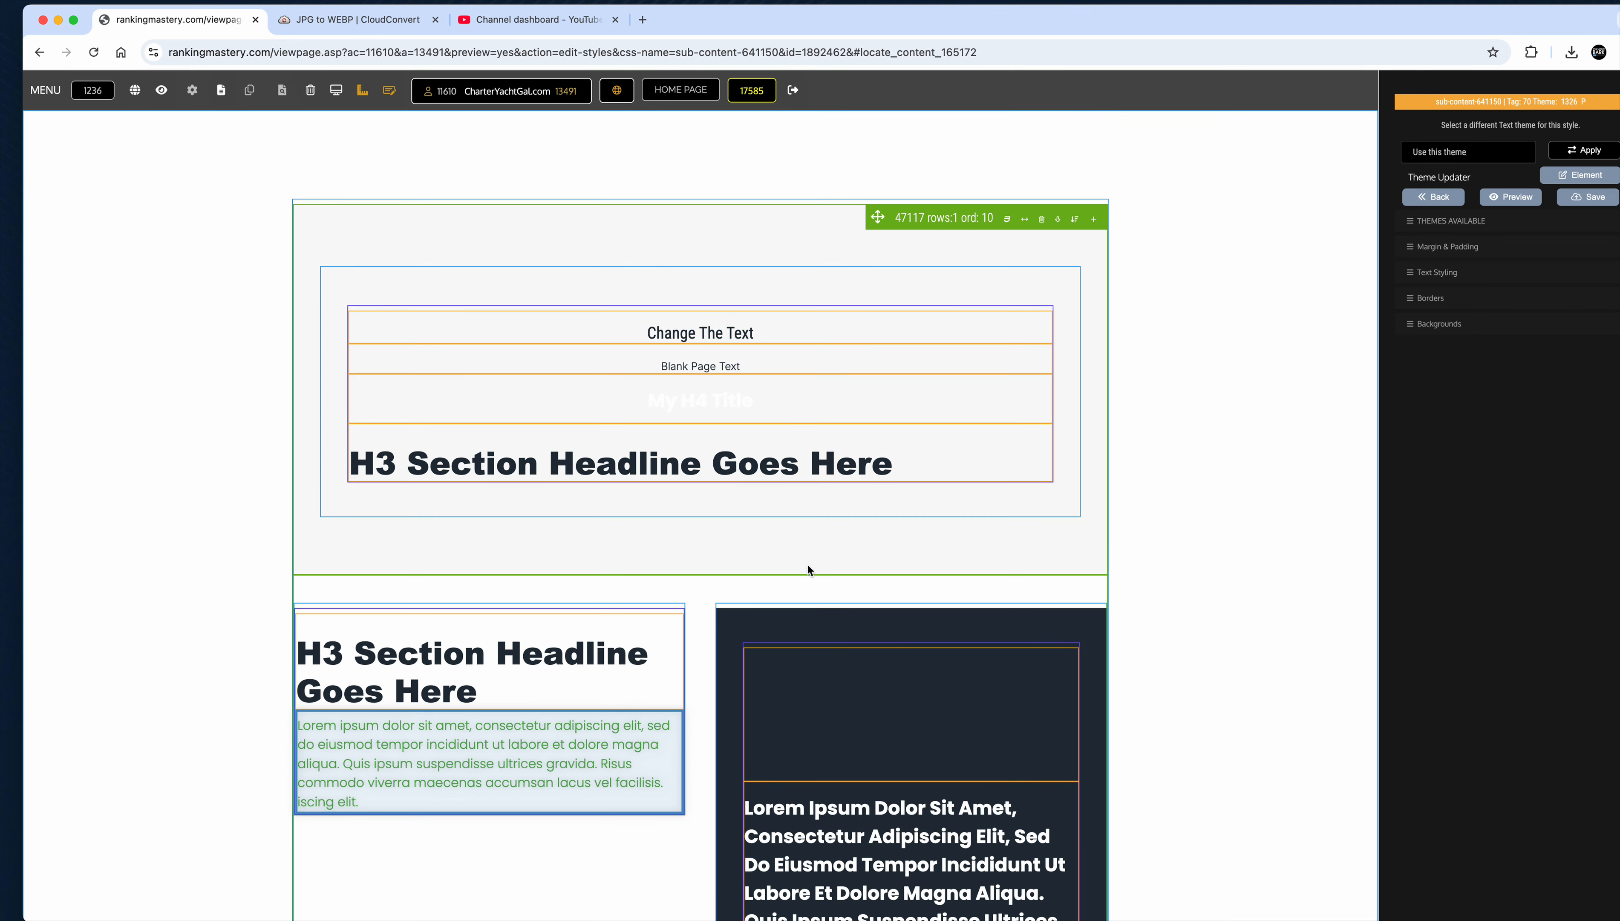
pyautogui.click(1436, 273)
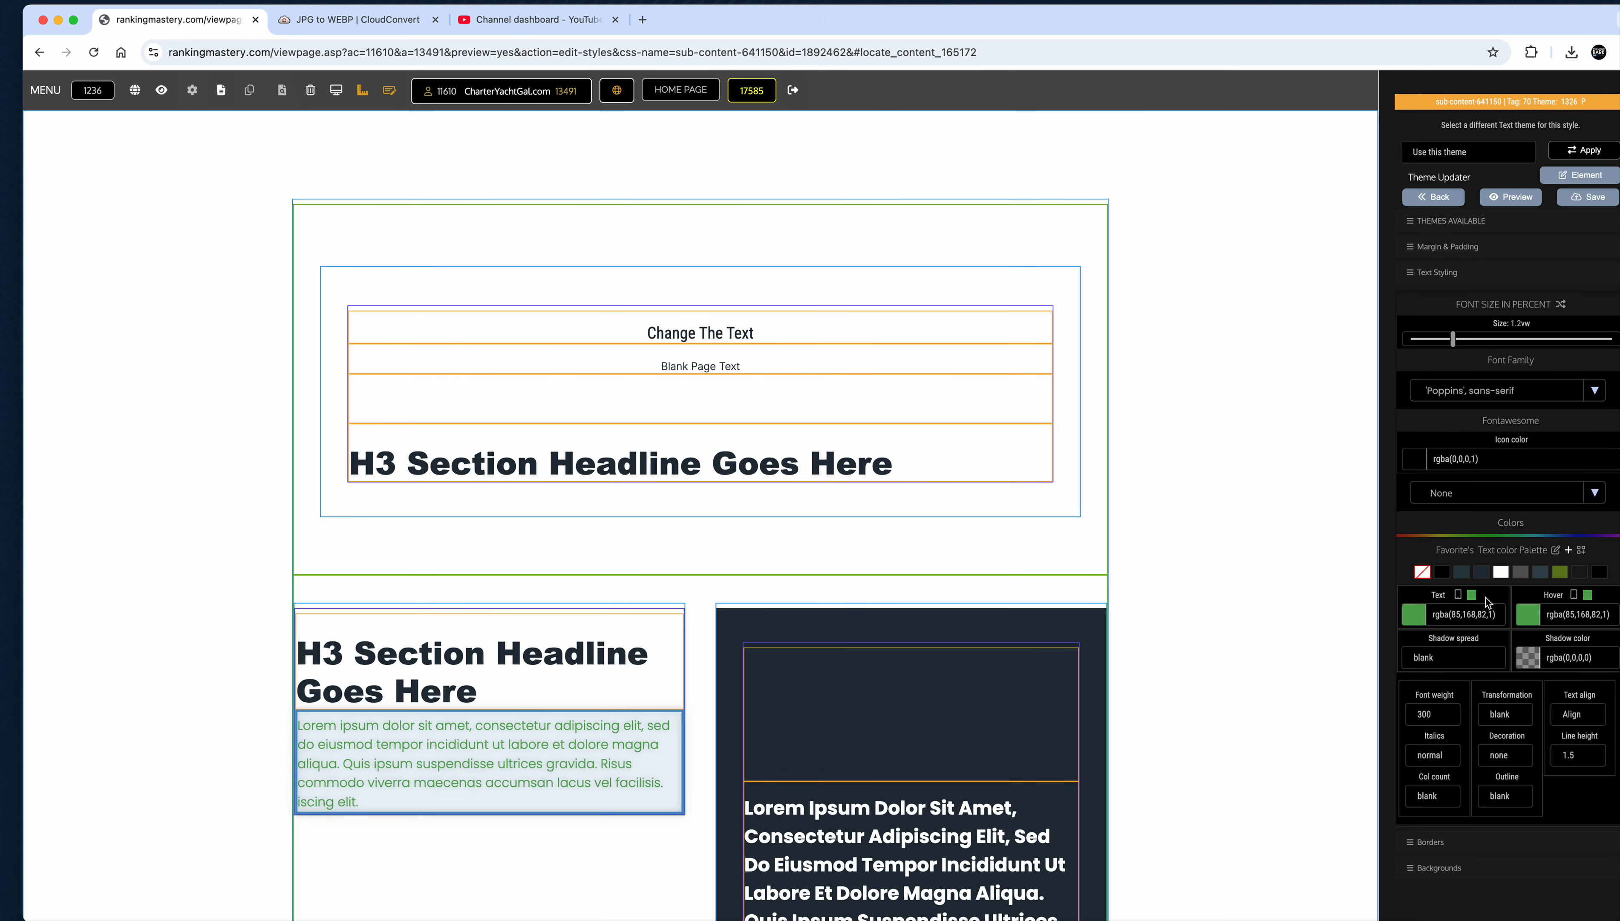
pyautogui.click(1481, 572)
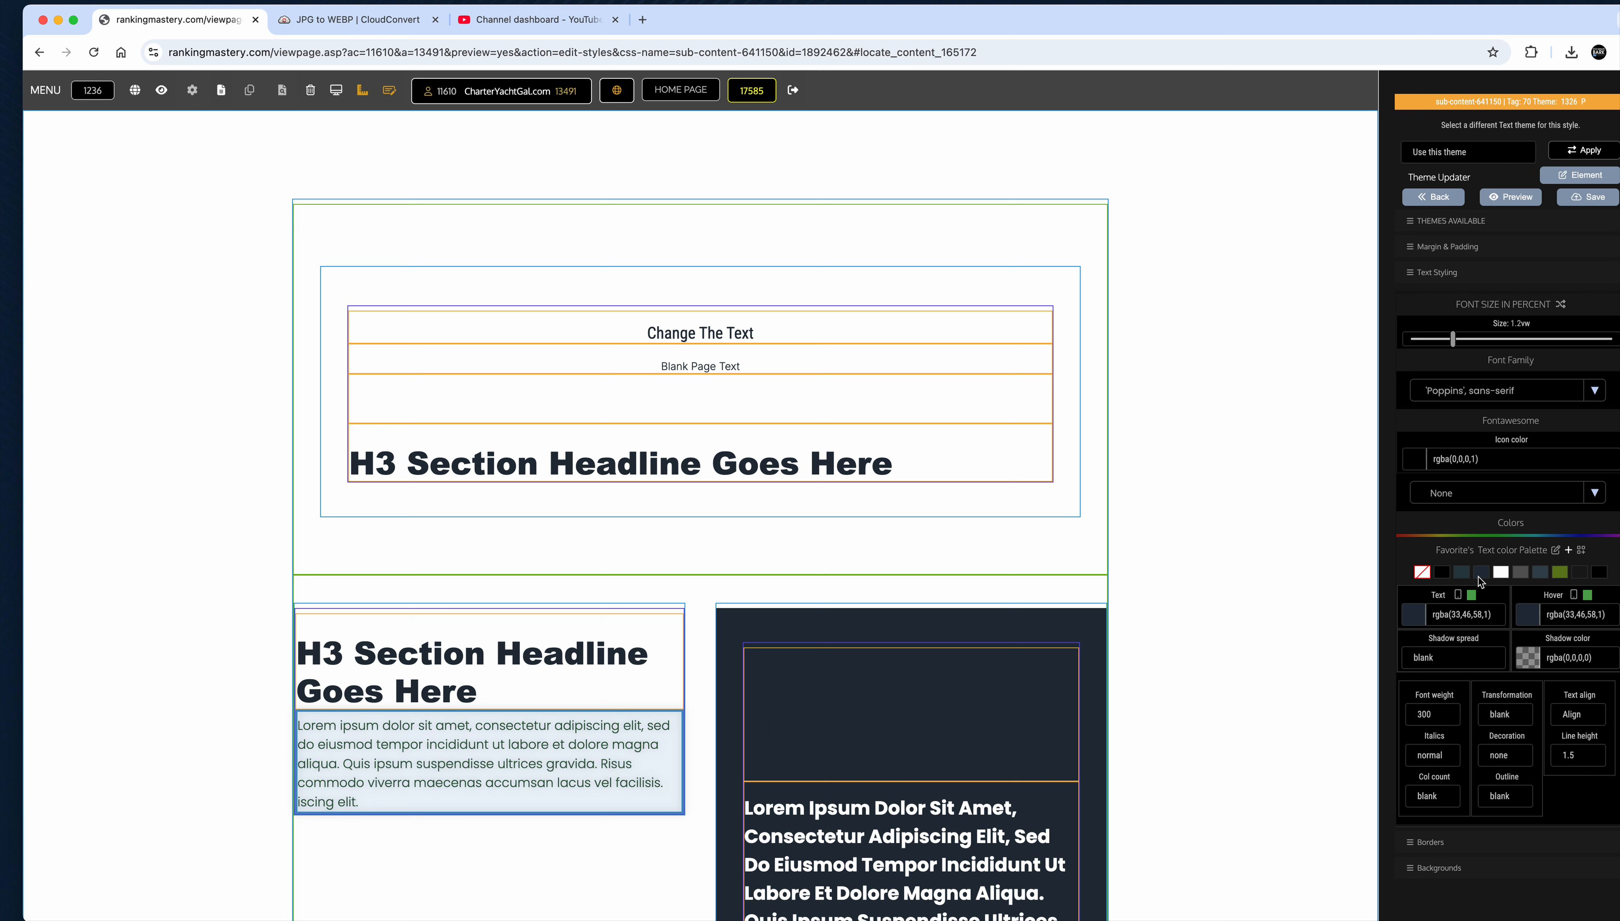
pyautogui.click(1594, 198)
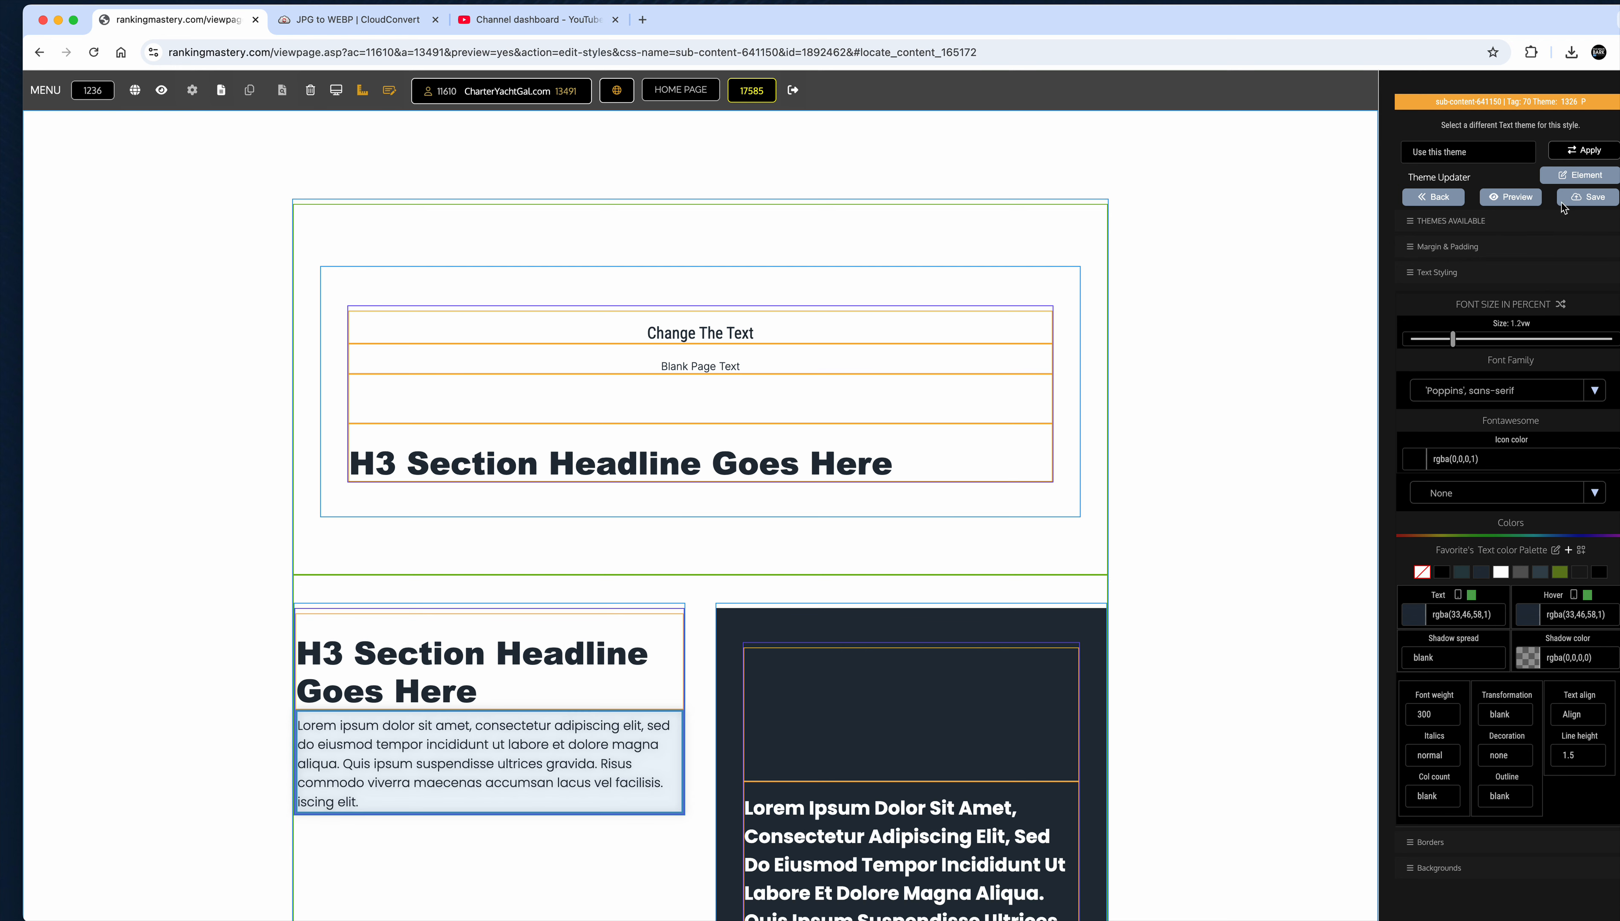
# Change the first-column paragraph's style theme to p using the Replace All option
pyautogui.click(1573, 174)
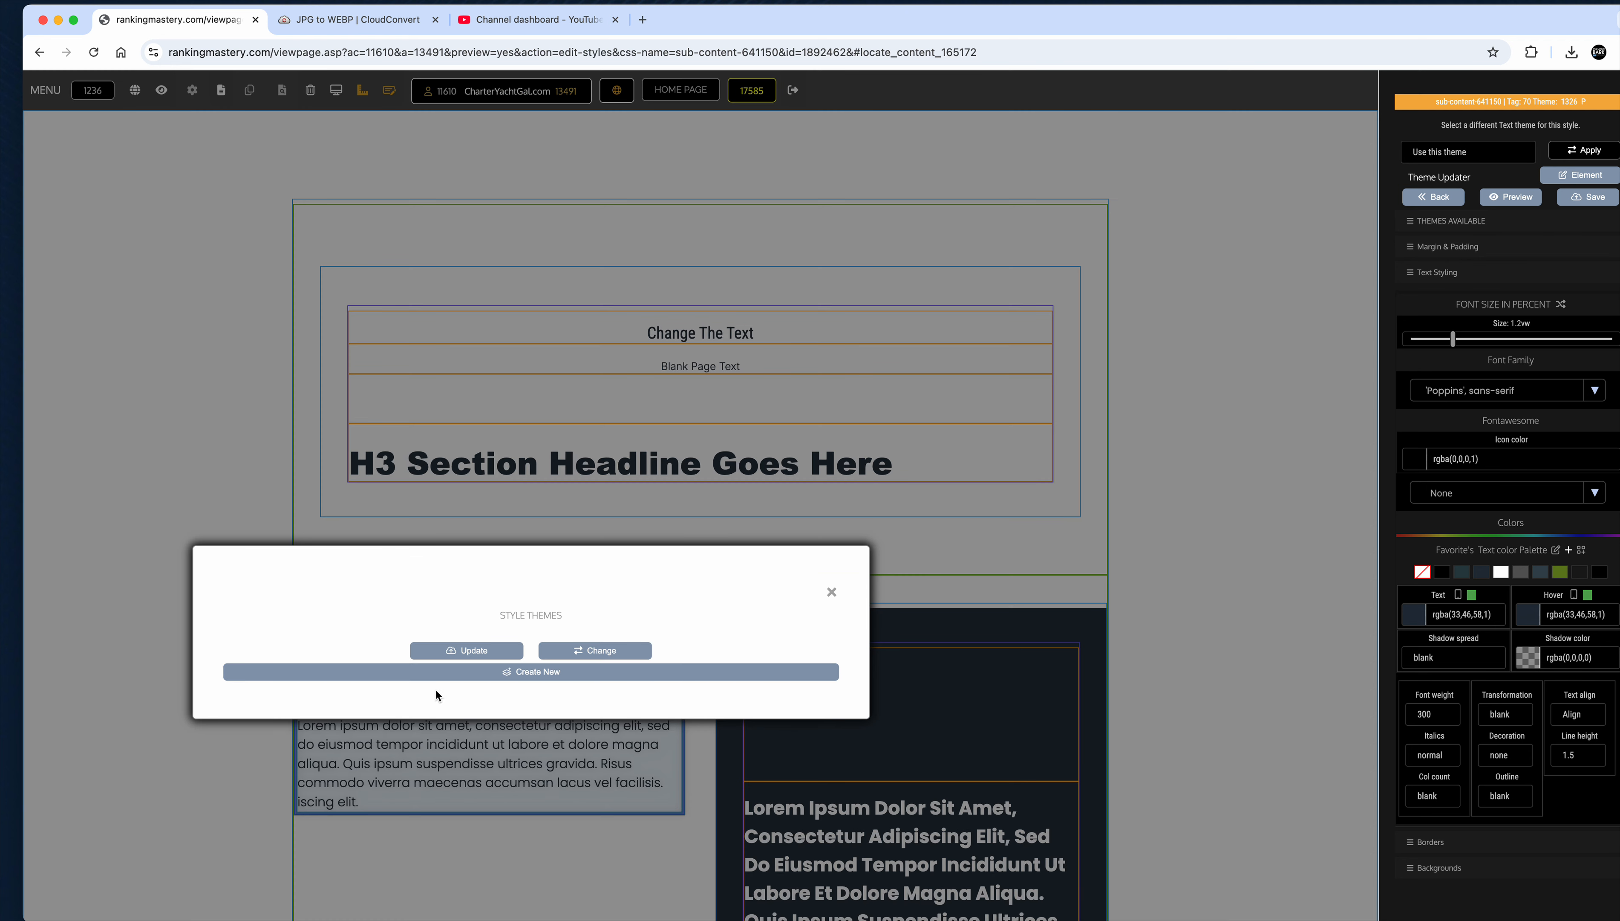
pyautogui.click(622, 655)
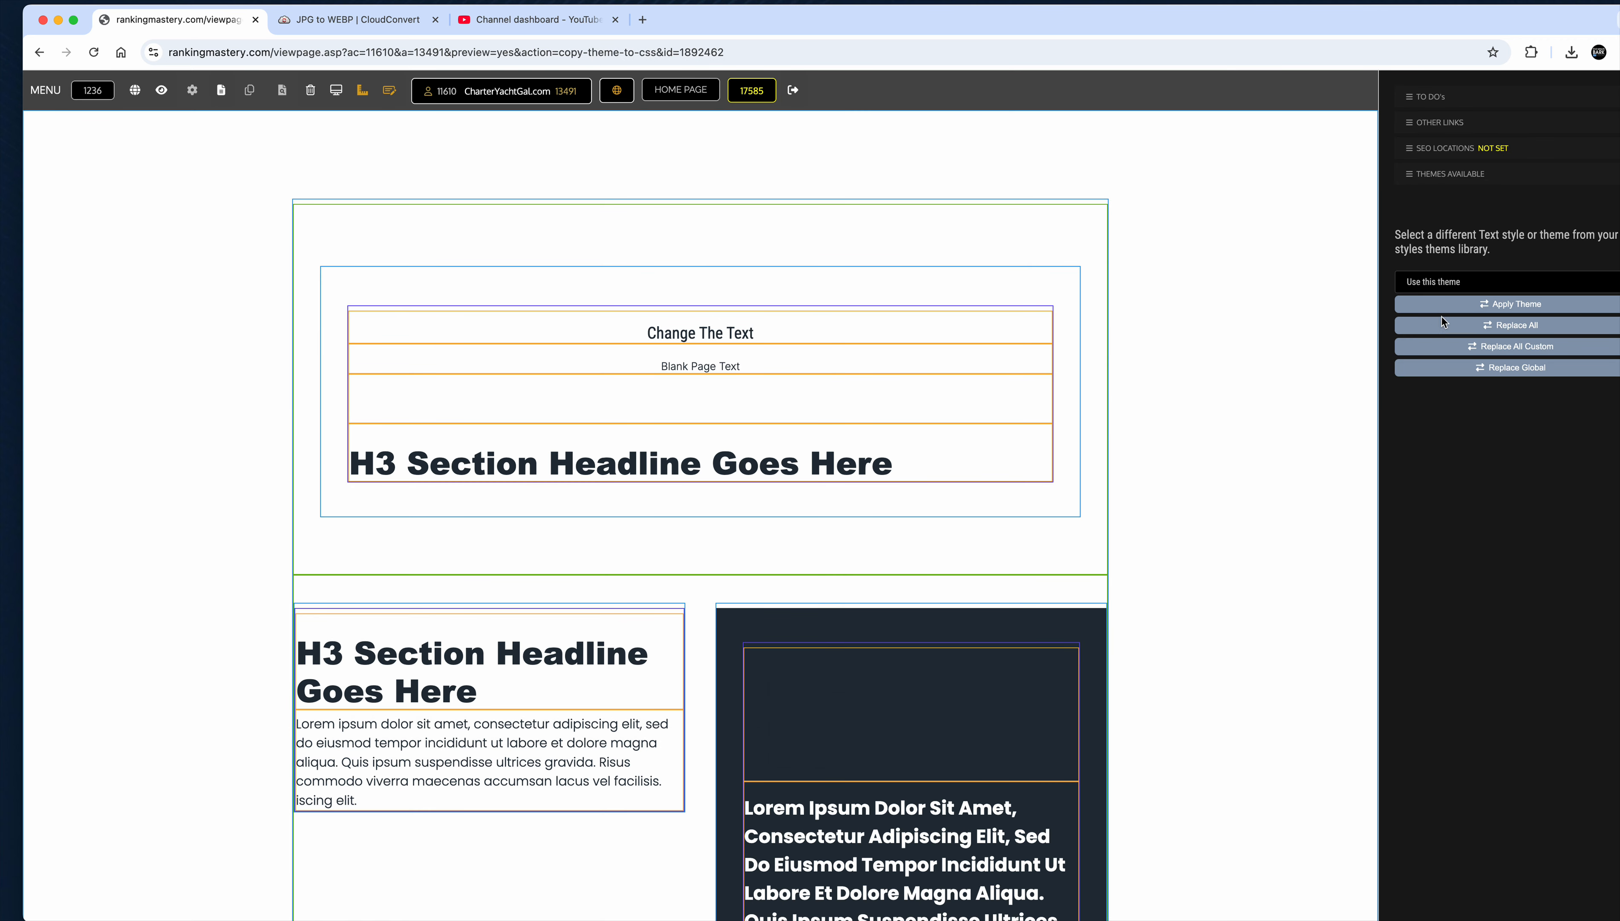
pyautogui.click(1453, 277)
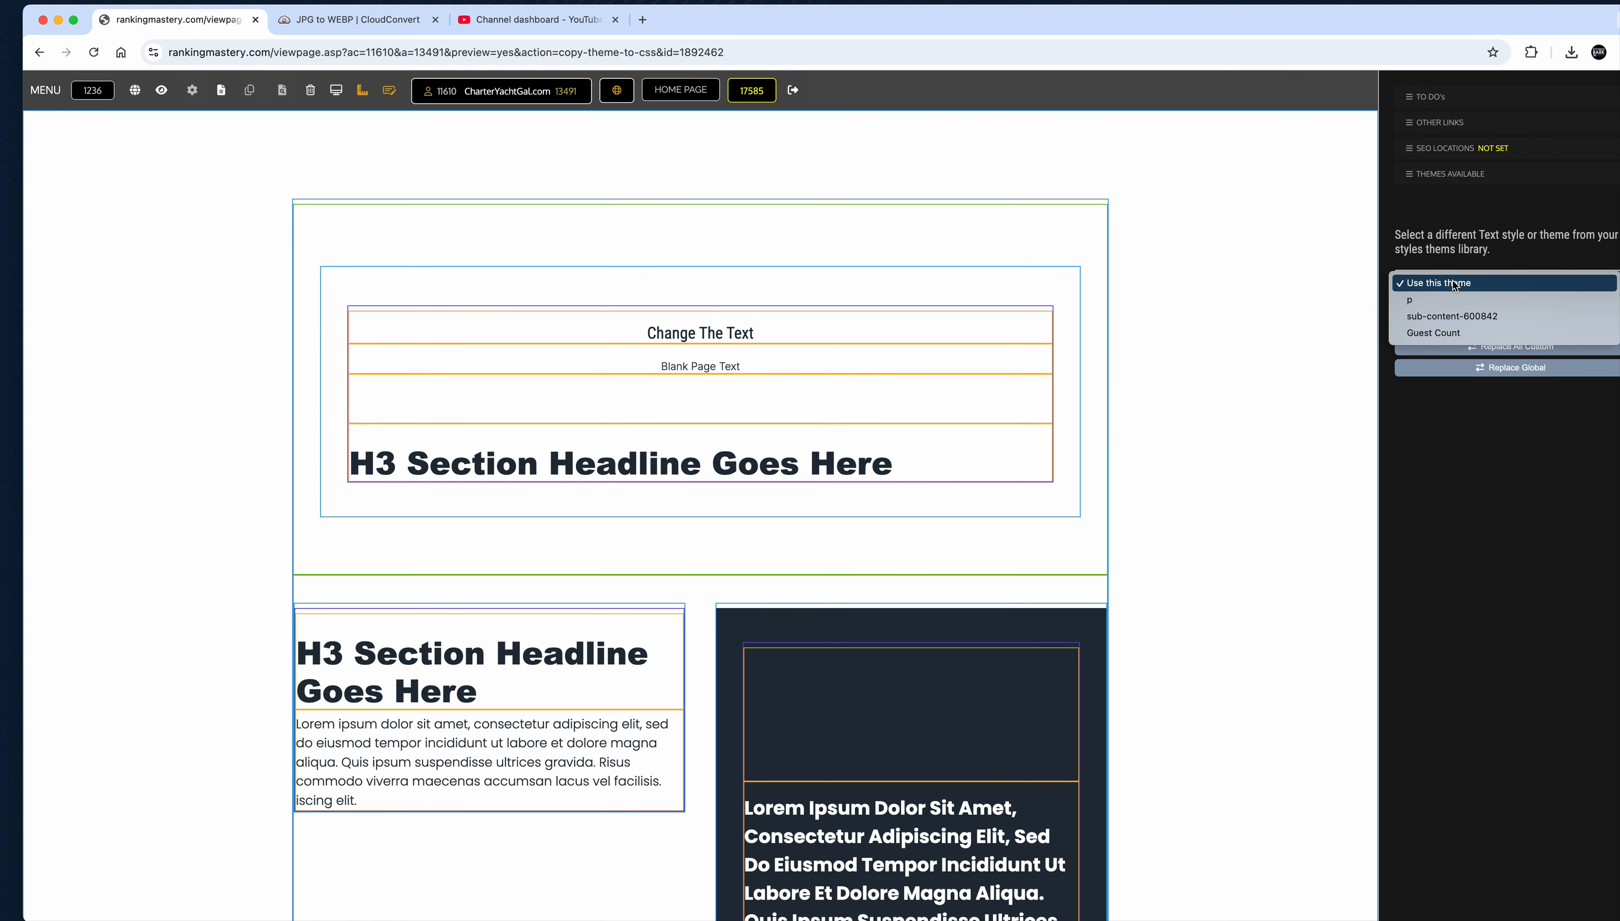
pyautogui.click(1442, 300)
pyautogui.click(1495, 325)
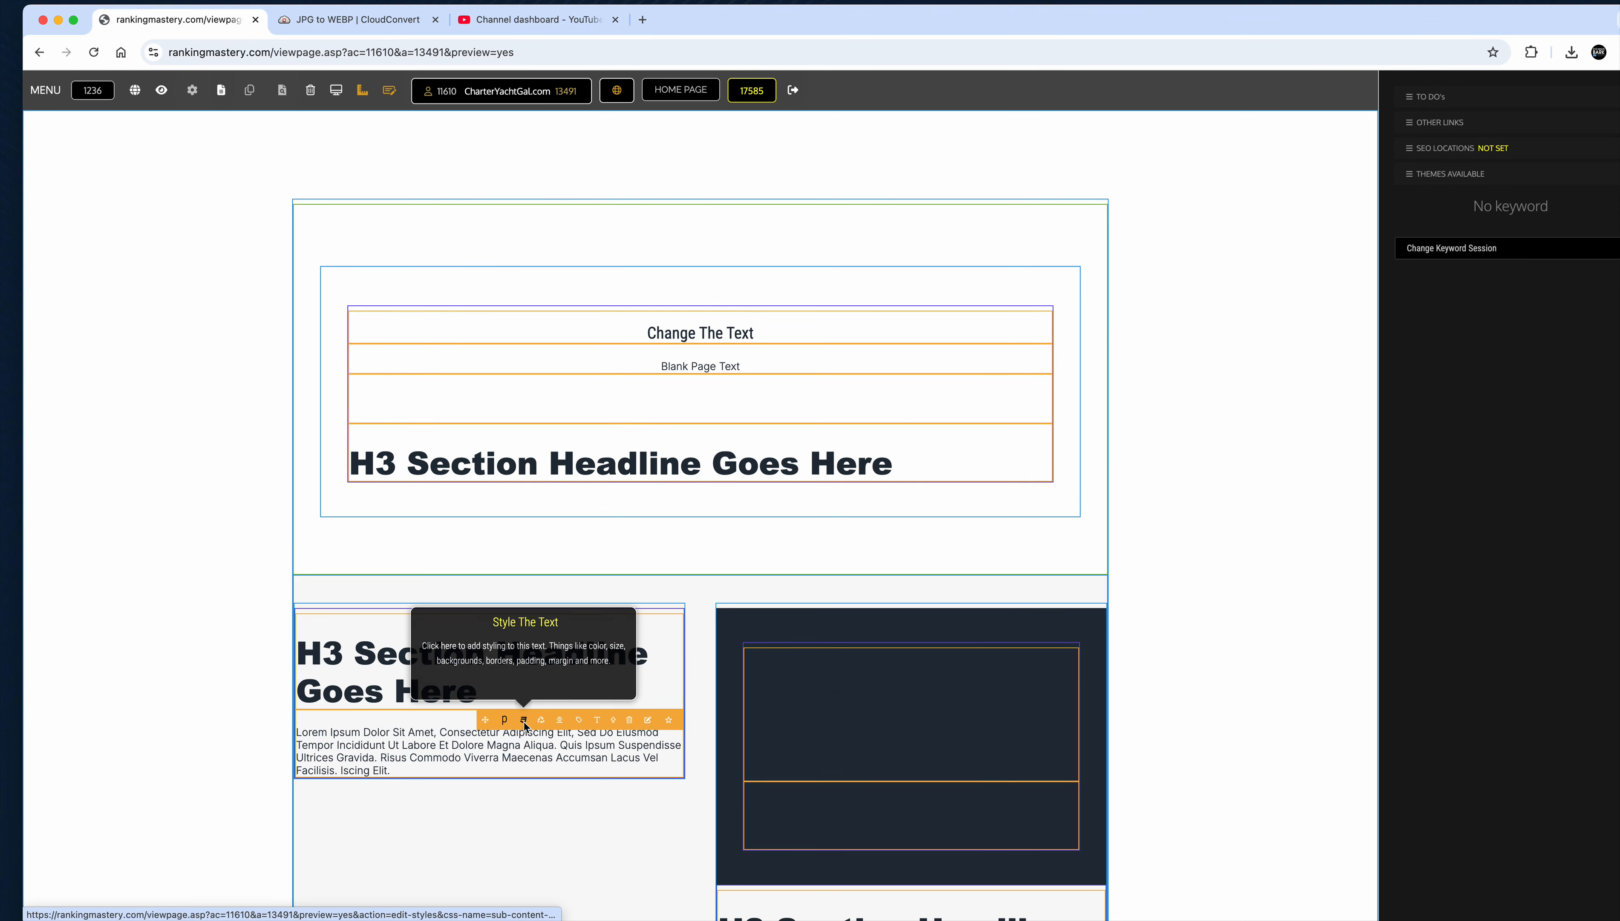
# Set the first-column paragraph's line height to 1.5 and its font size to 1.42vw, and apply the changes
pyautogui.click(525, 721)
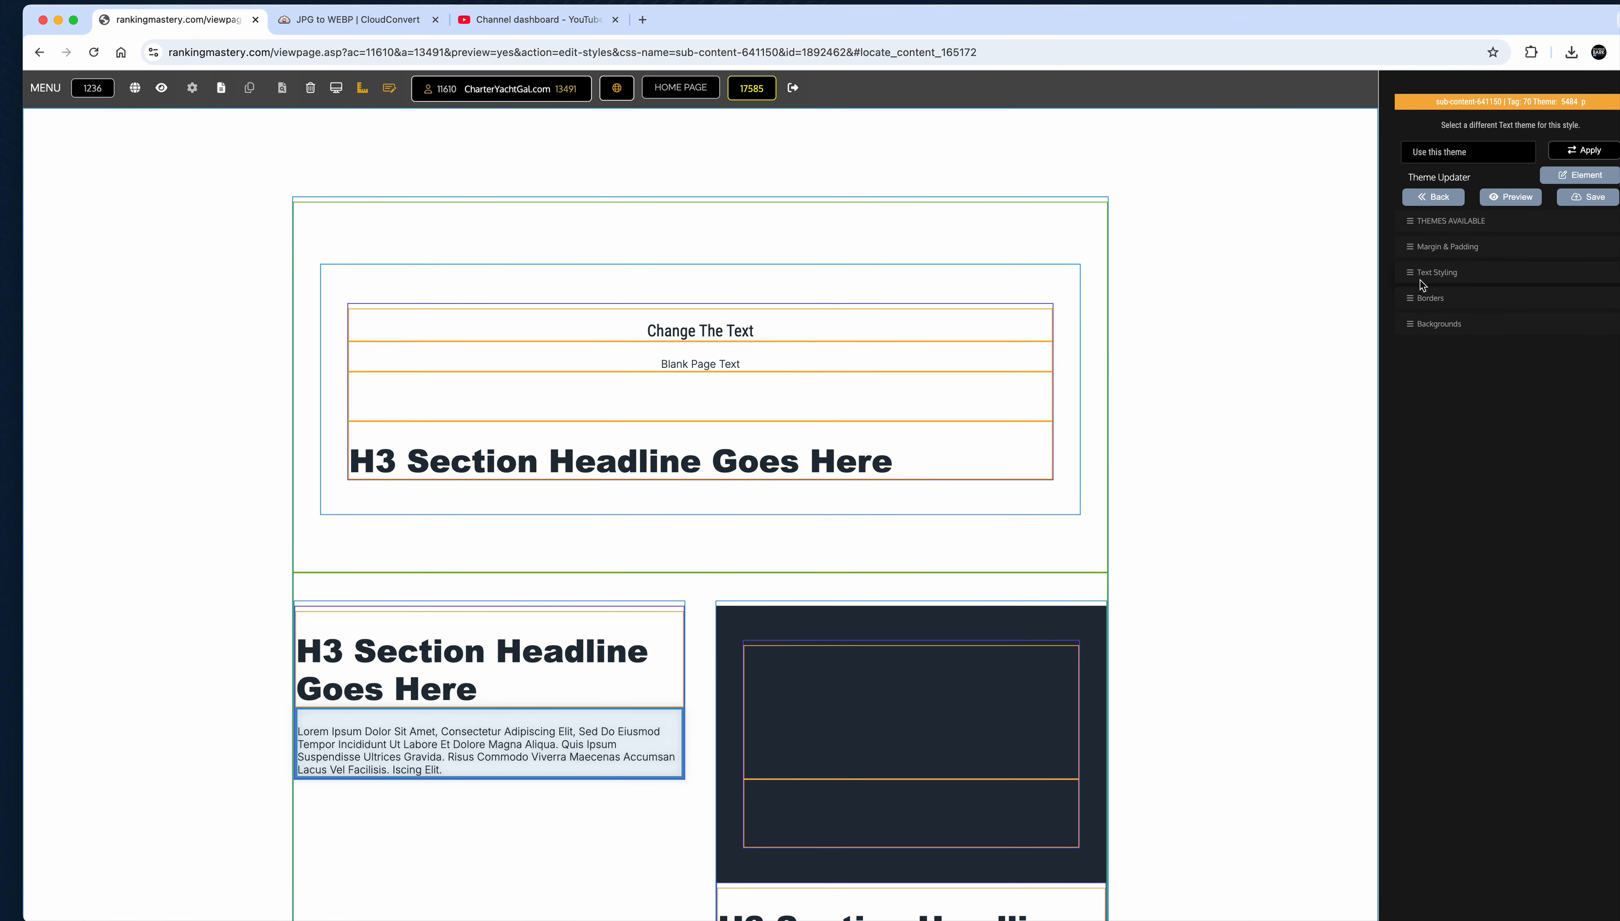
pyautogui.click(1420, 279)
pyautogui.click(1565, 713)
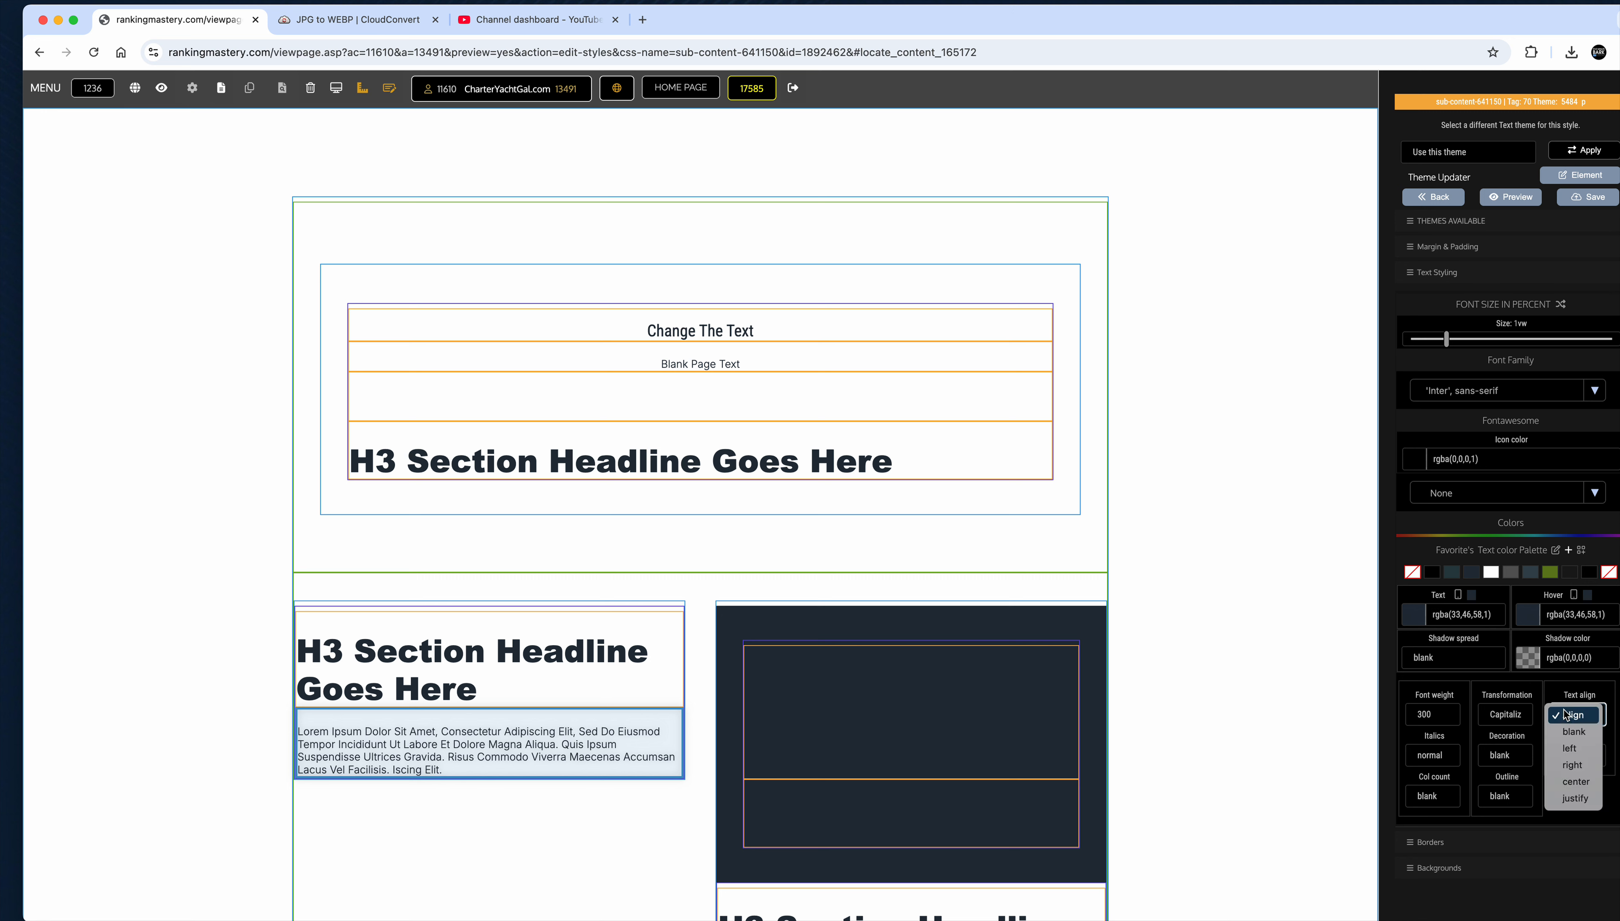
pyautogui.click(1511, 695)
pyautogui.click(1571, 756)
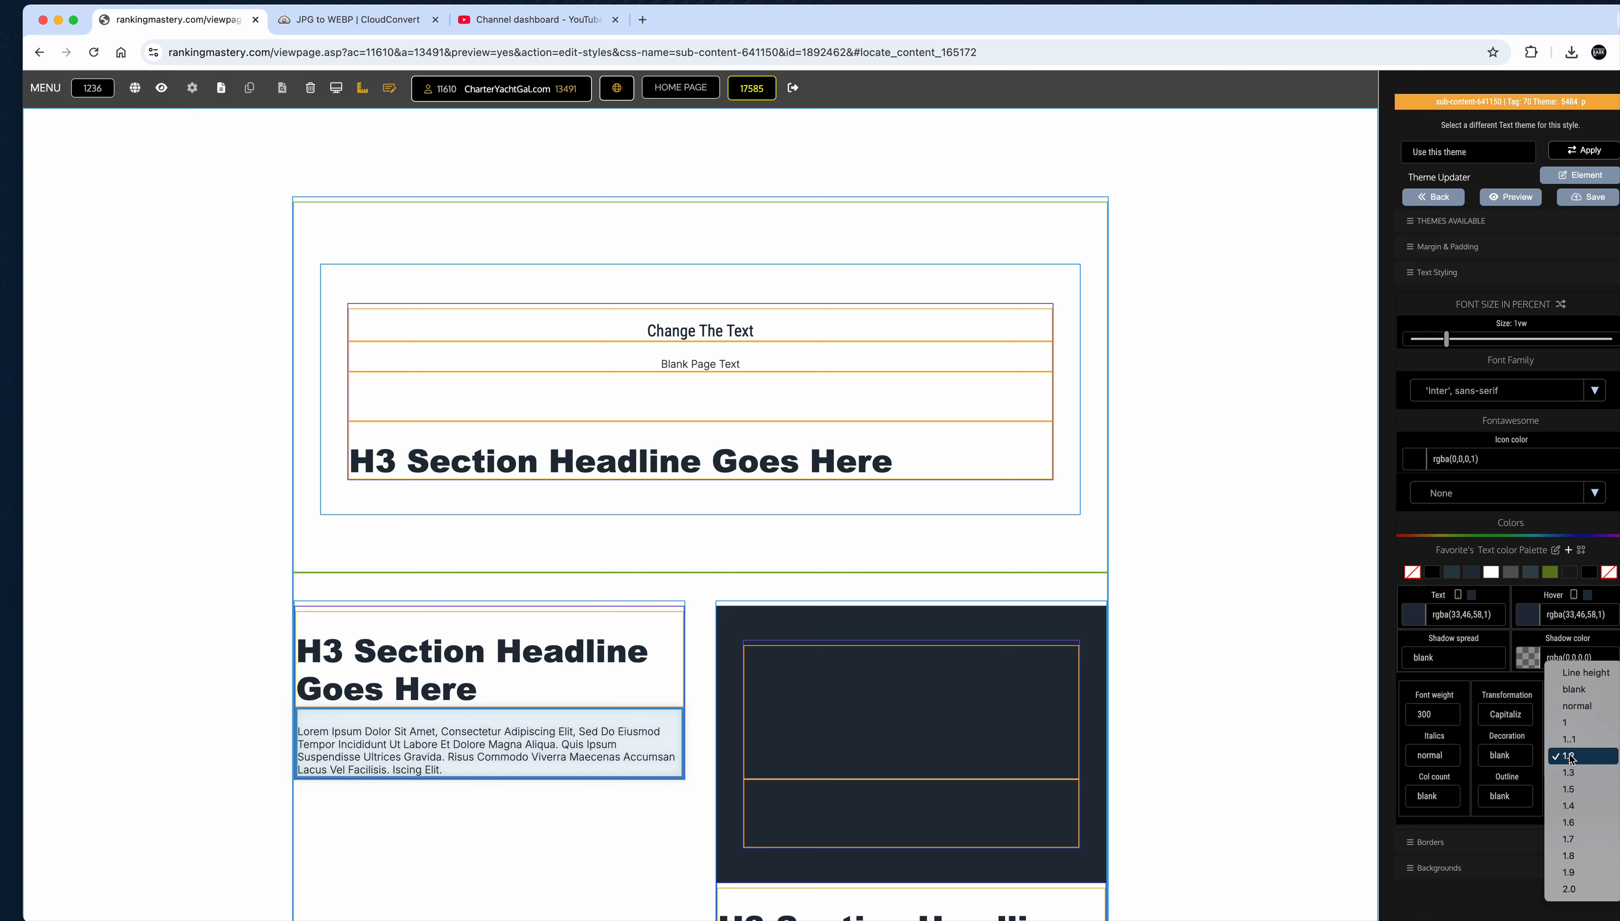
pyautogui.click(1570, 789)
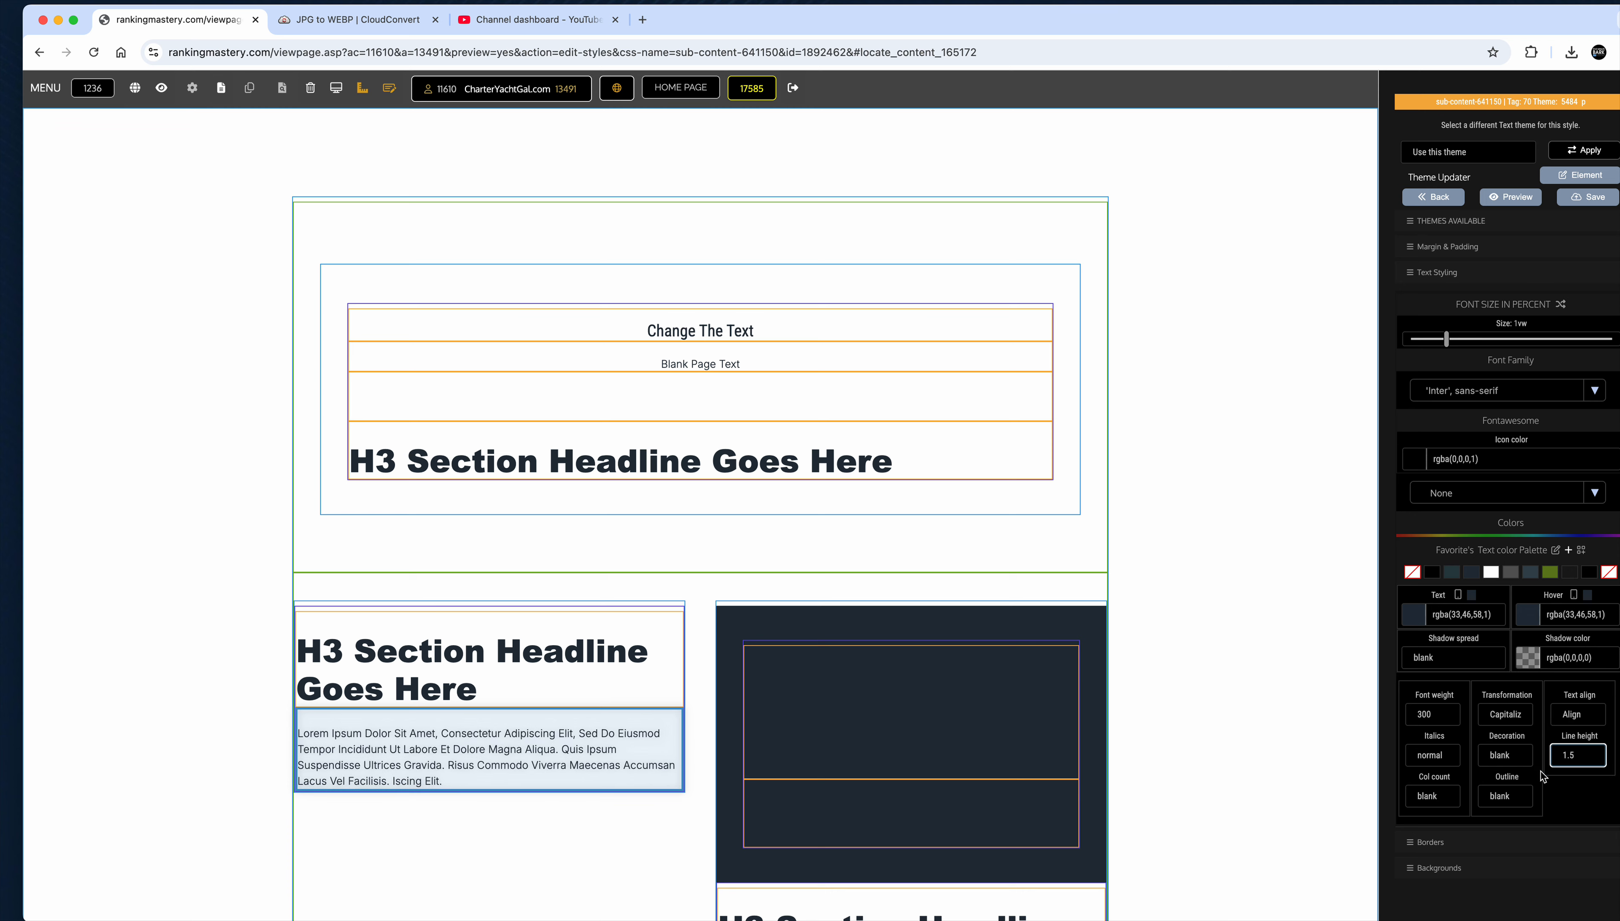
pyautogui.moveTo(1446, 340); pyautogui.dragTo(1461, 347)
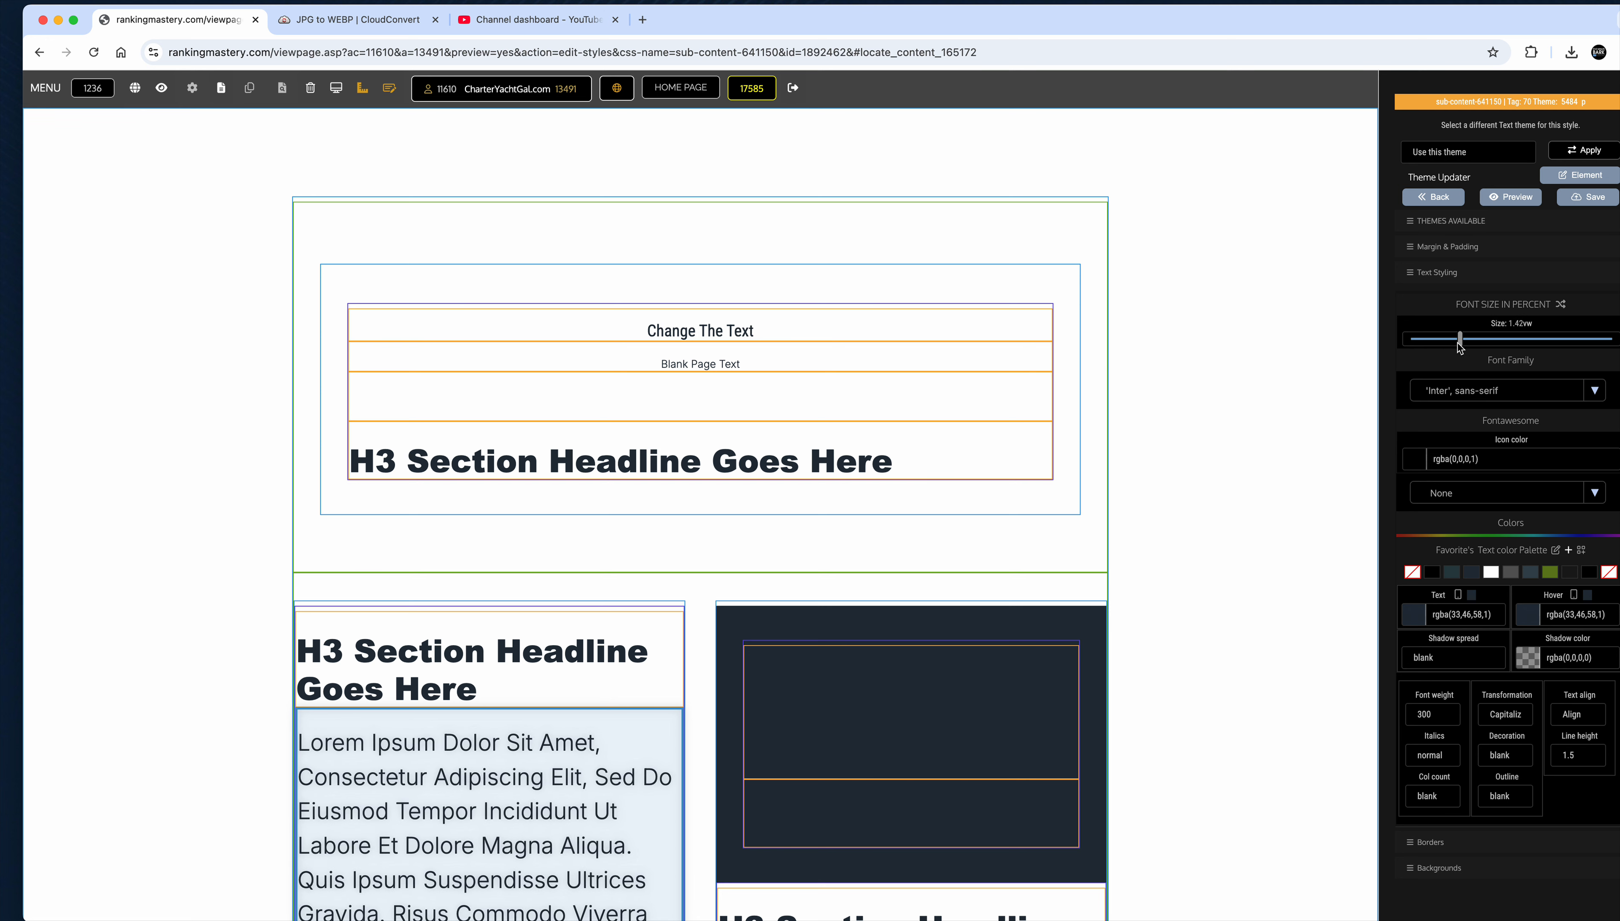
pyautogui.click(1521, 202)
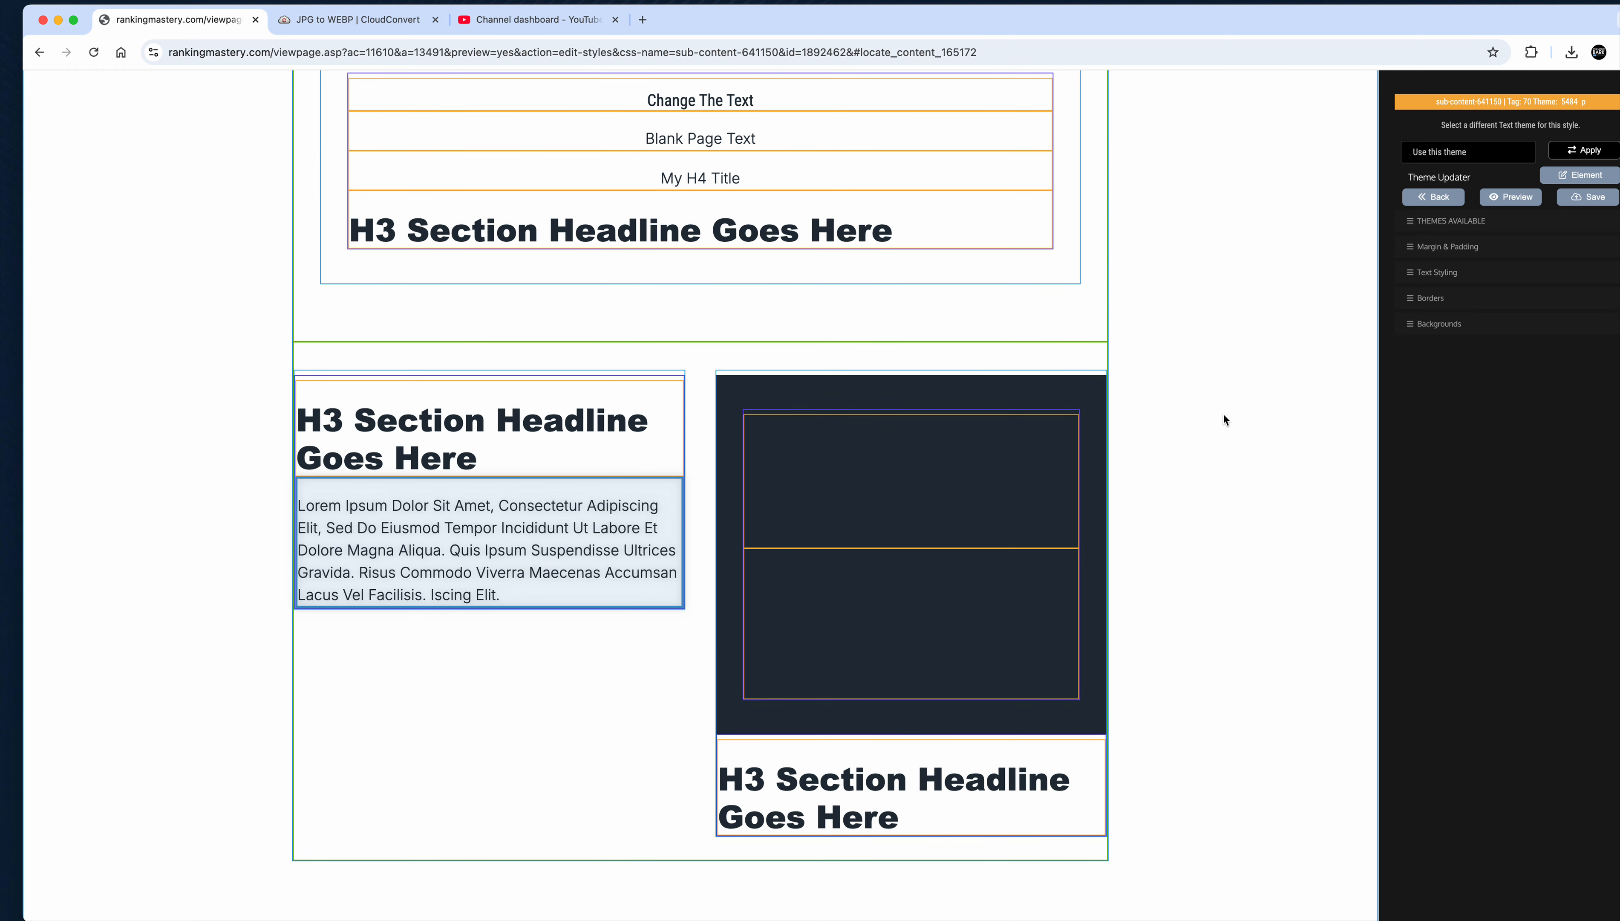
pyautogui.click(1501, 157)
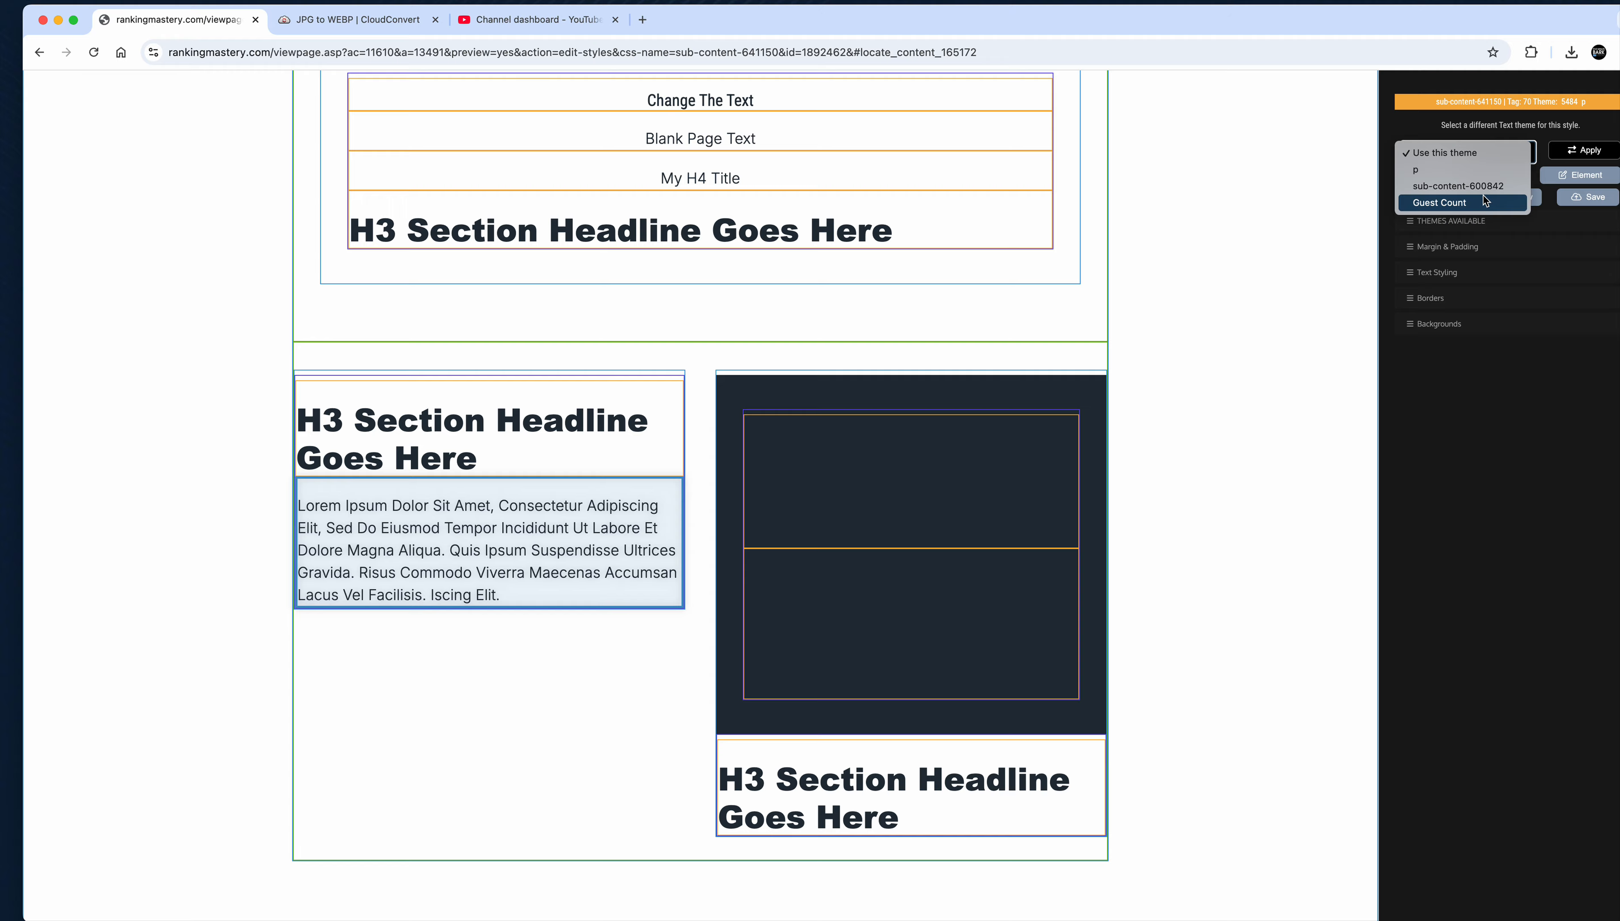
pyautogui.click(1388, 128)
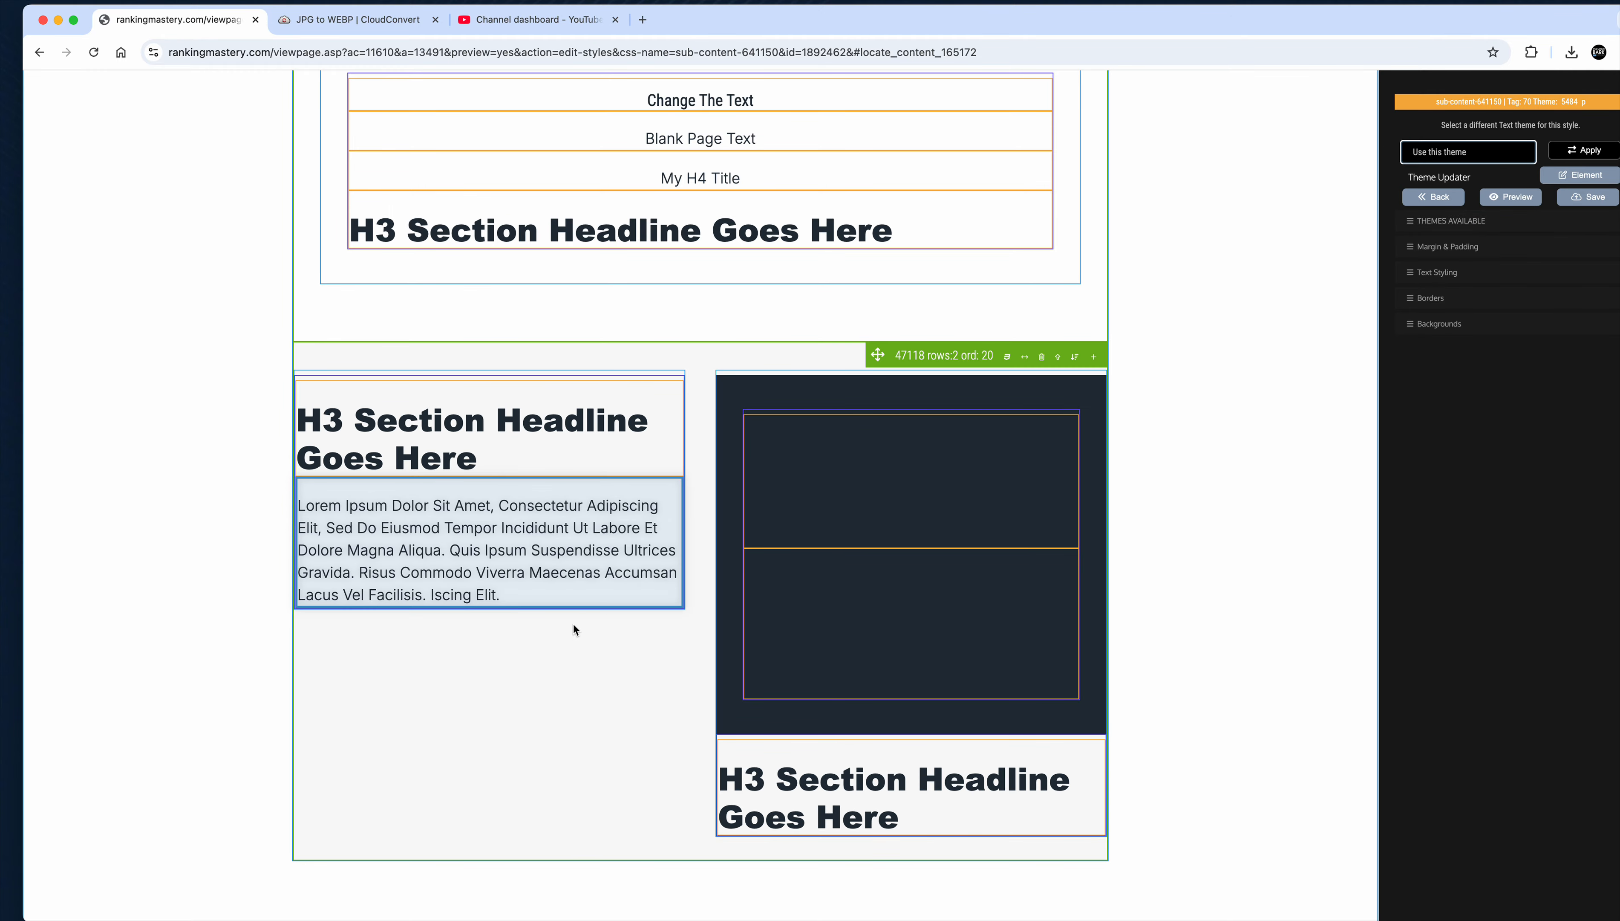
pyautogui.scroll(4, 573, 624)
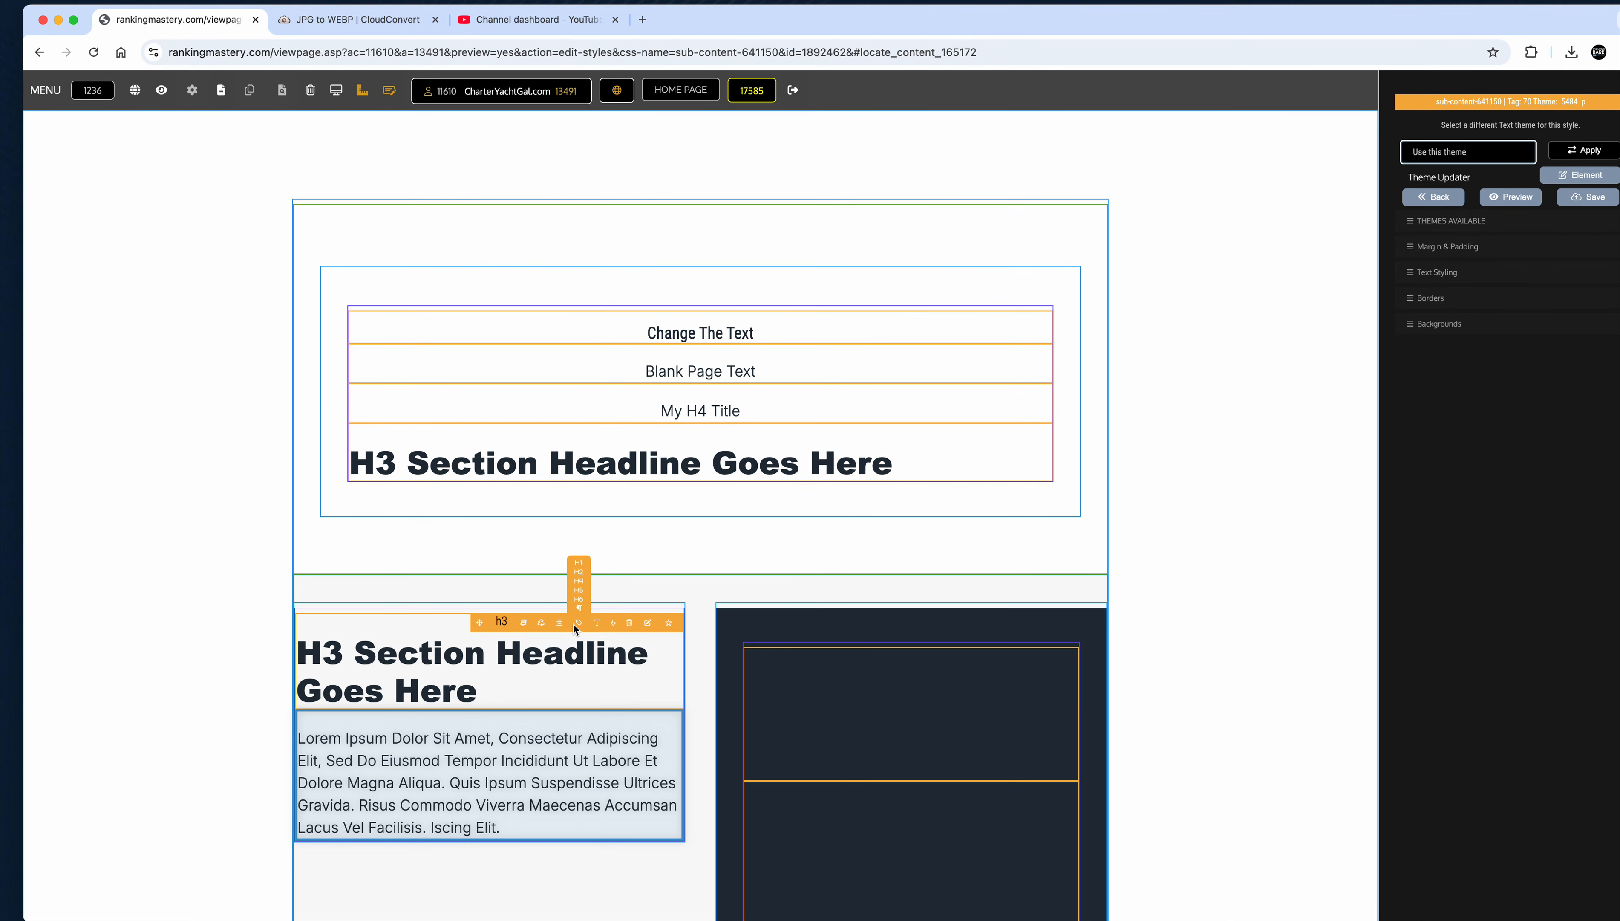